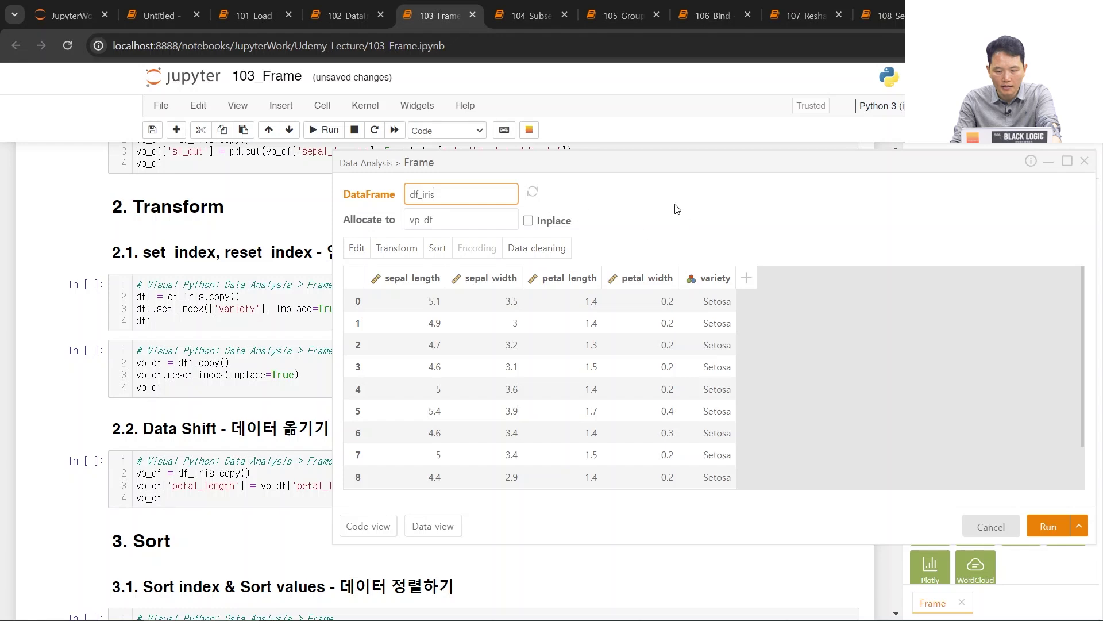
Set the variety column as the index of df_iris, and reset the index to turn it back into a column
mouse_move(356, 251)
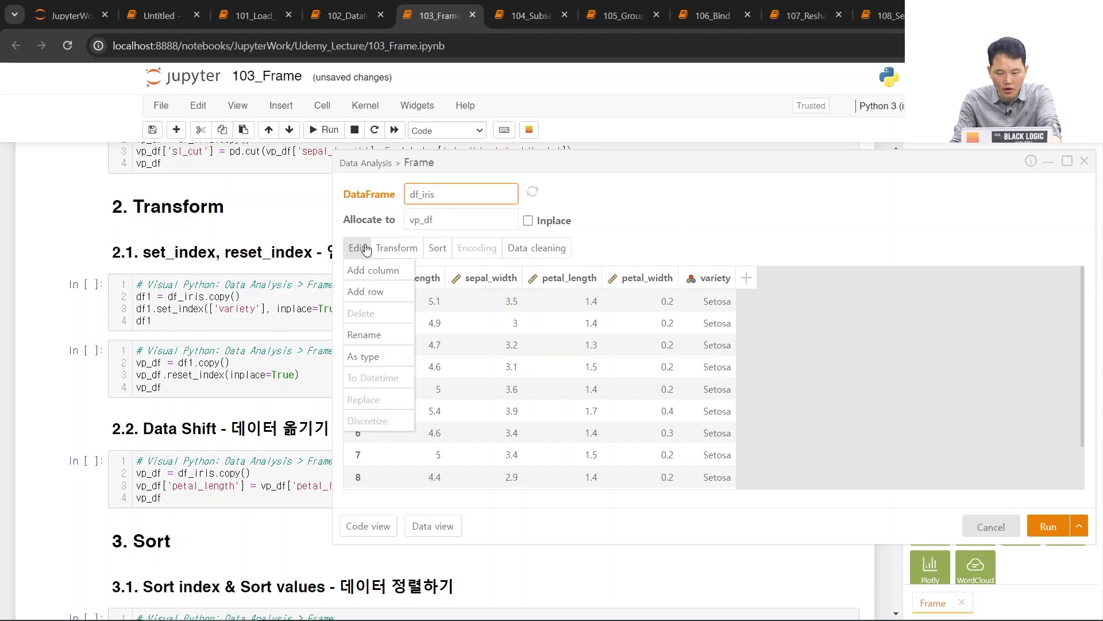
mouse_move(392, 248)
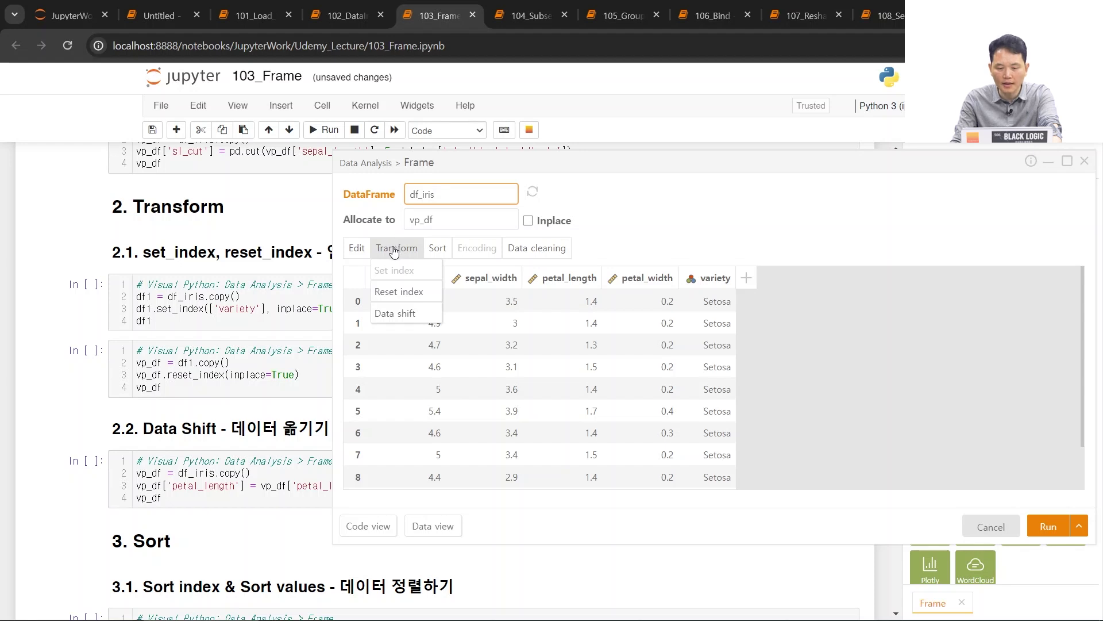
left_click(714, 281)
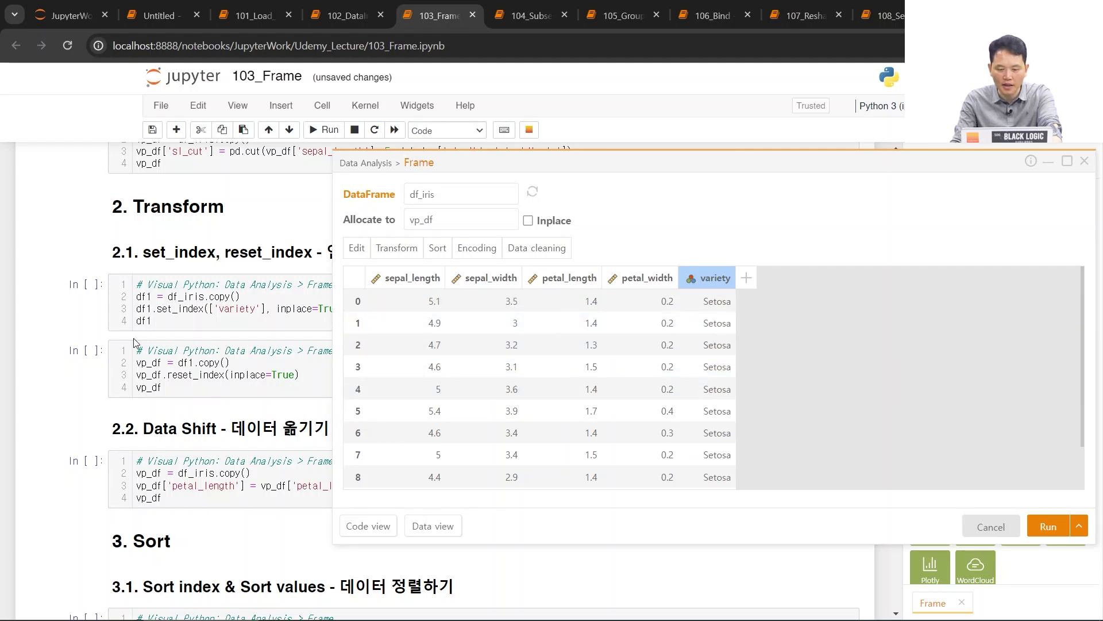
left_click(390, 272)
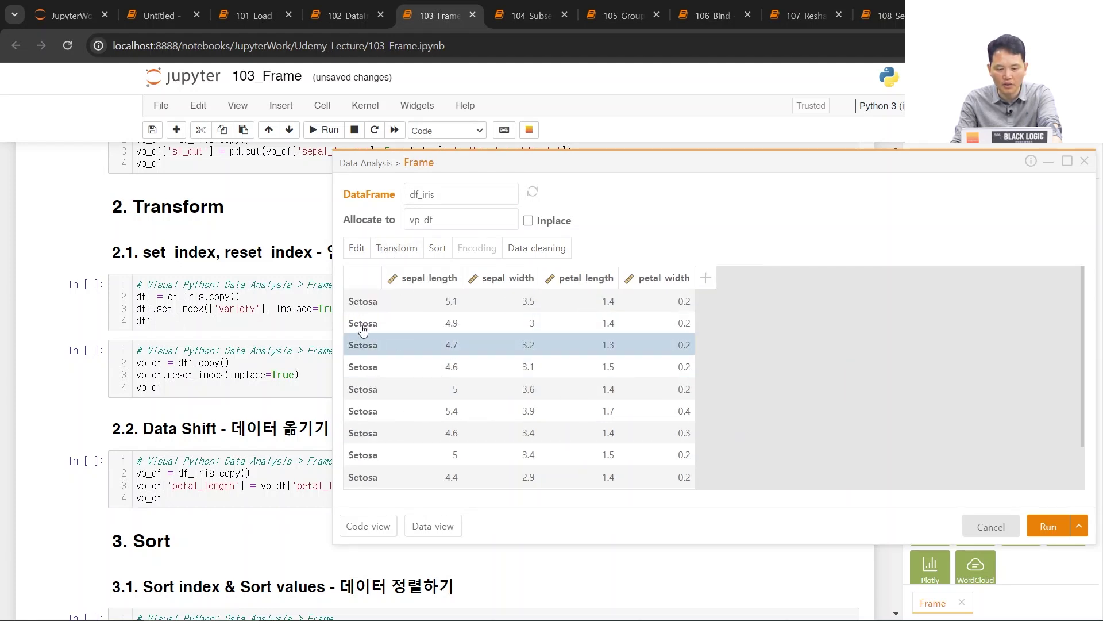
mouse_move(405, 251)
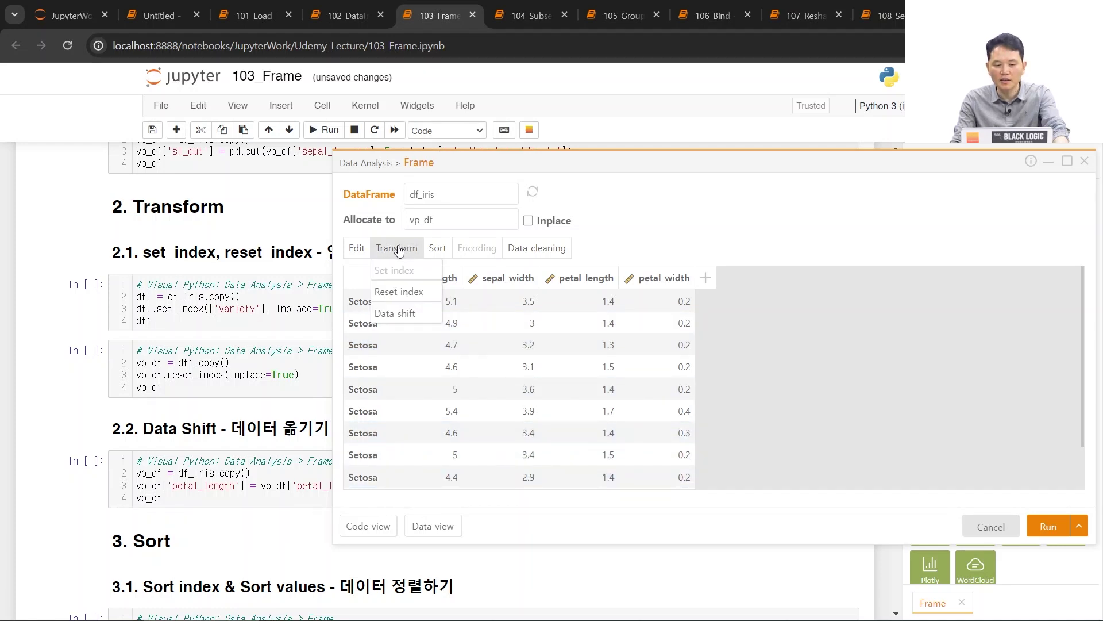
left_click(405, 291)
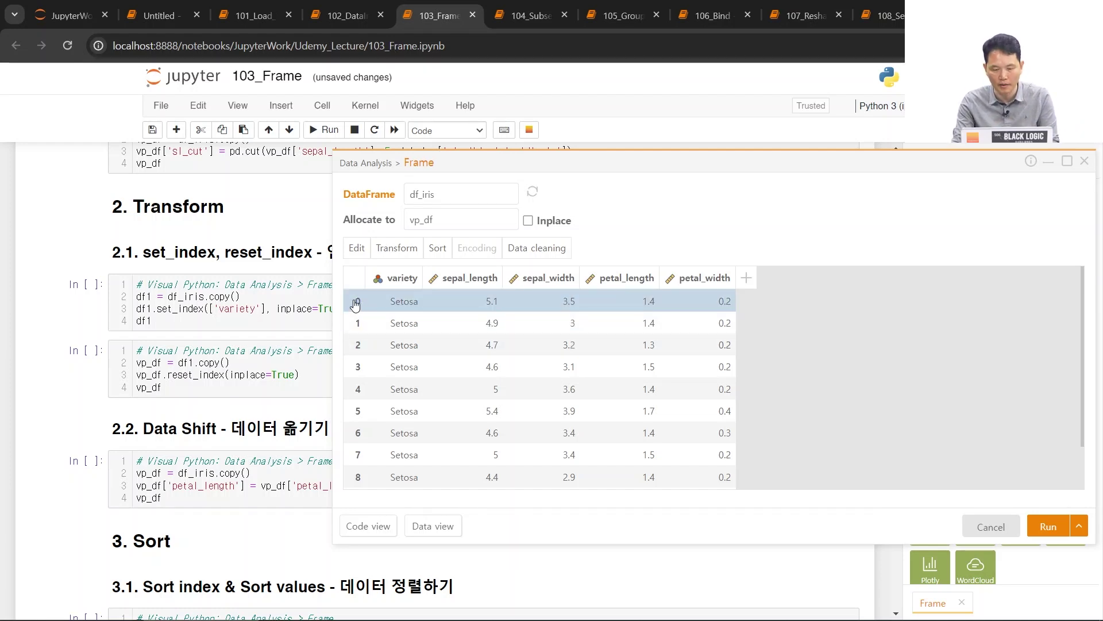
Apply a data shift of 3 periods to the sepal_length column
mouse_move(396, 248)
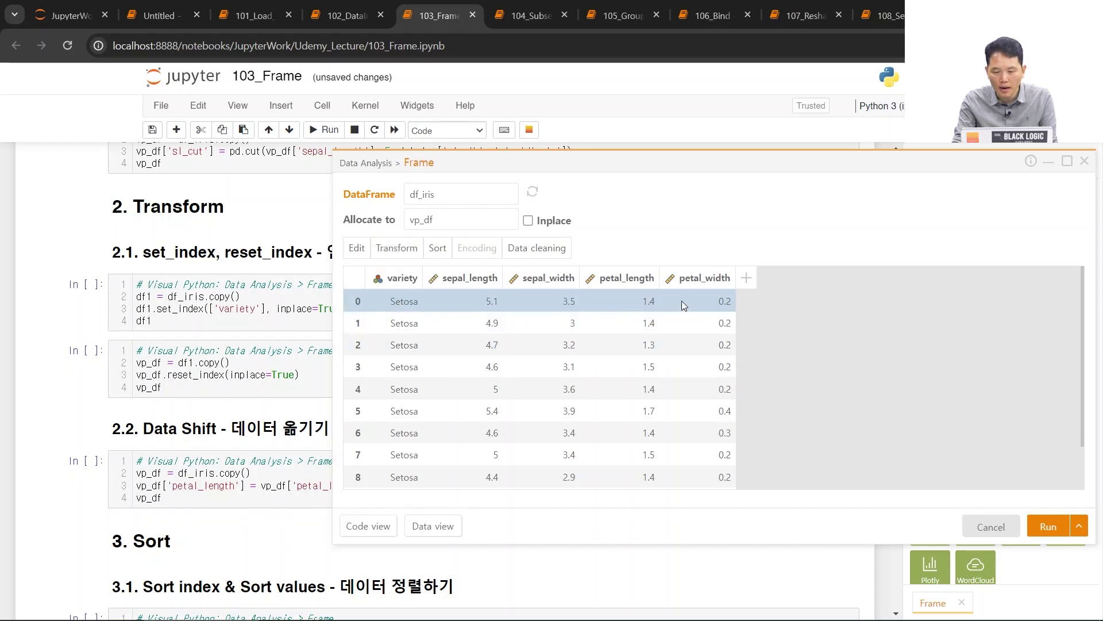
left_click(479, 284)
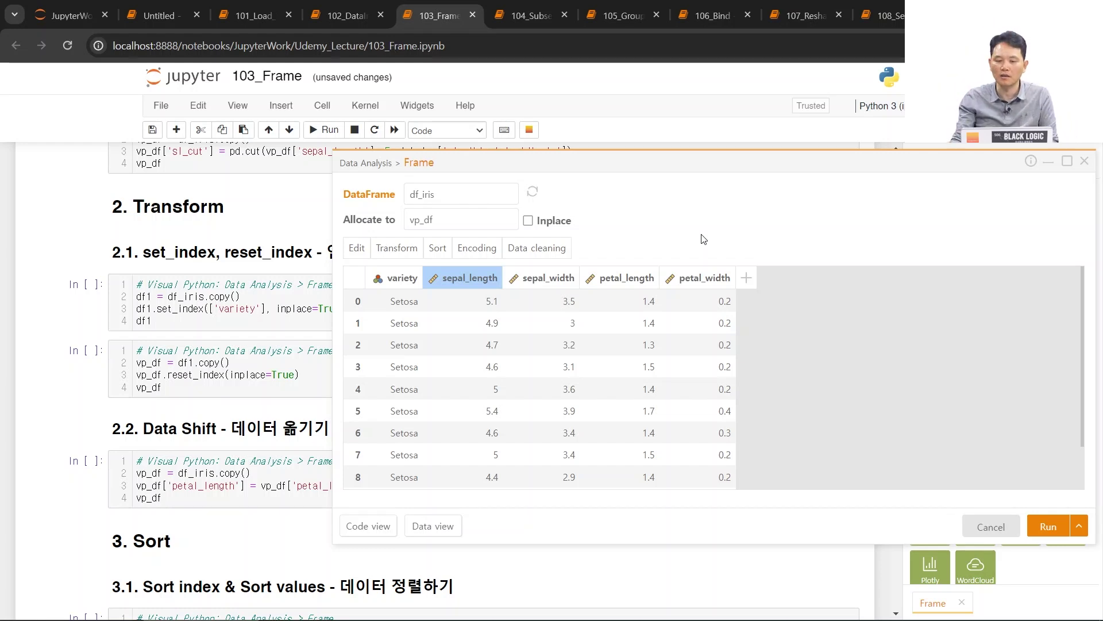
mouse_move(402, 251)
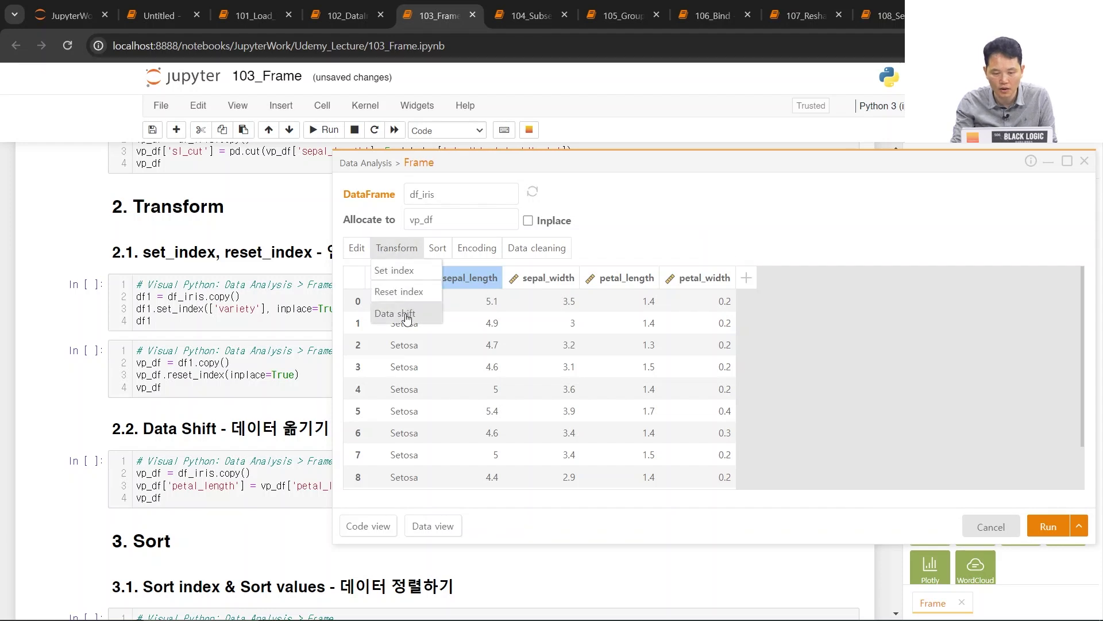
left_click(425, 314)
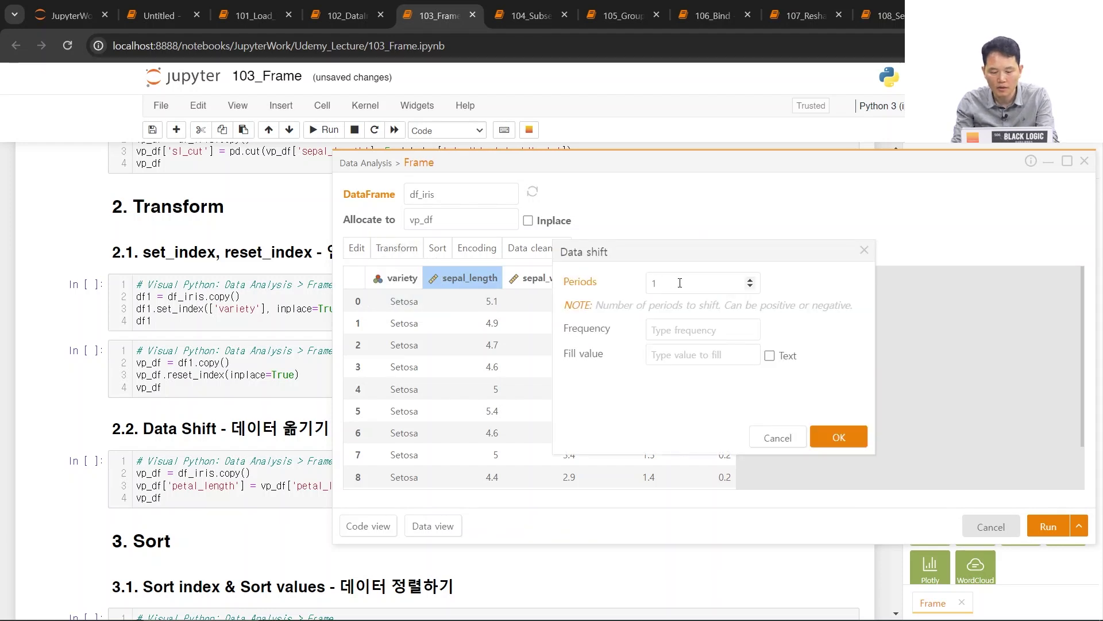
left_click(751, 279)
left_click(751, 280)
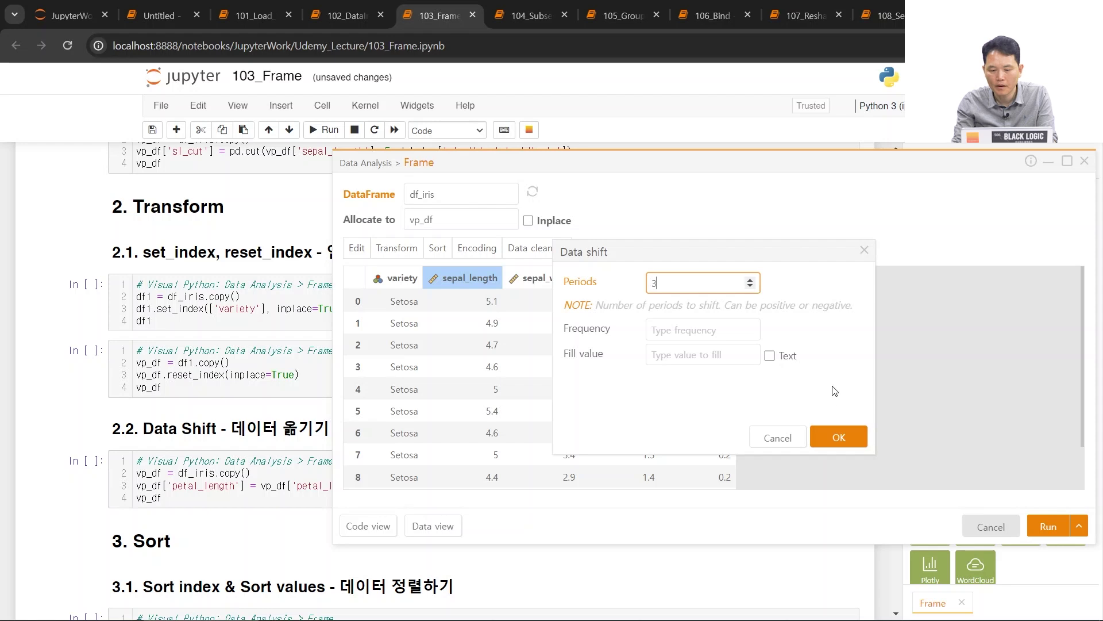
left_click(834, 440)
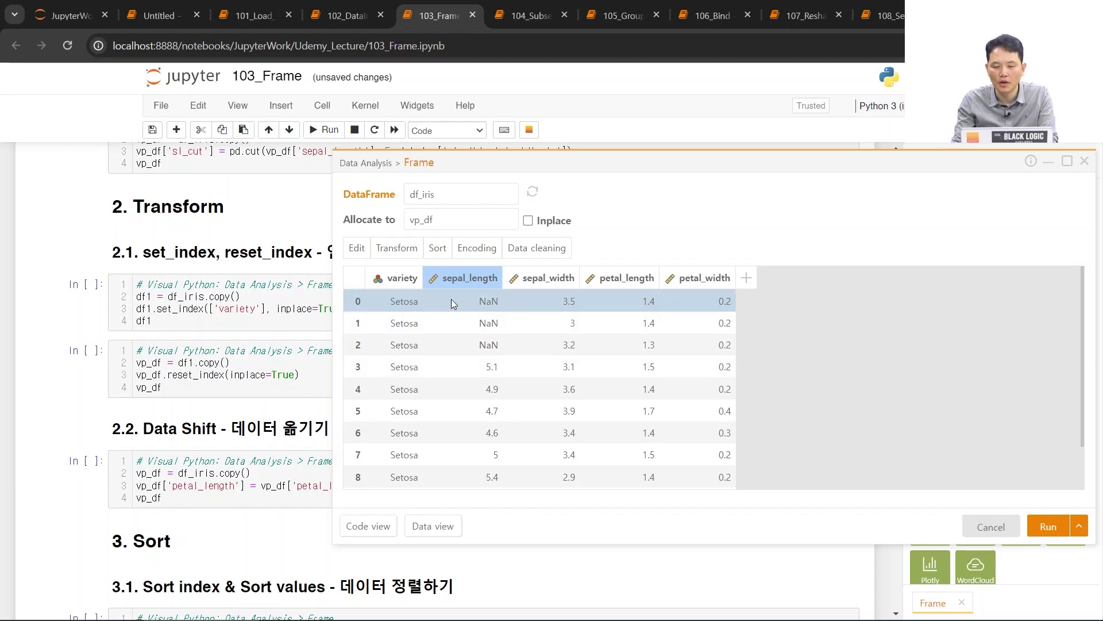
Apply a data shift of -2 periods to the sepal_width column
left_click(546, 279)
mouse_move(382, 258)
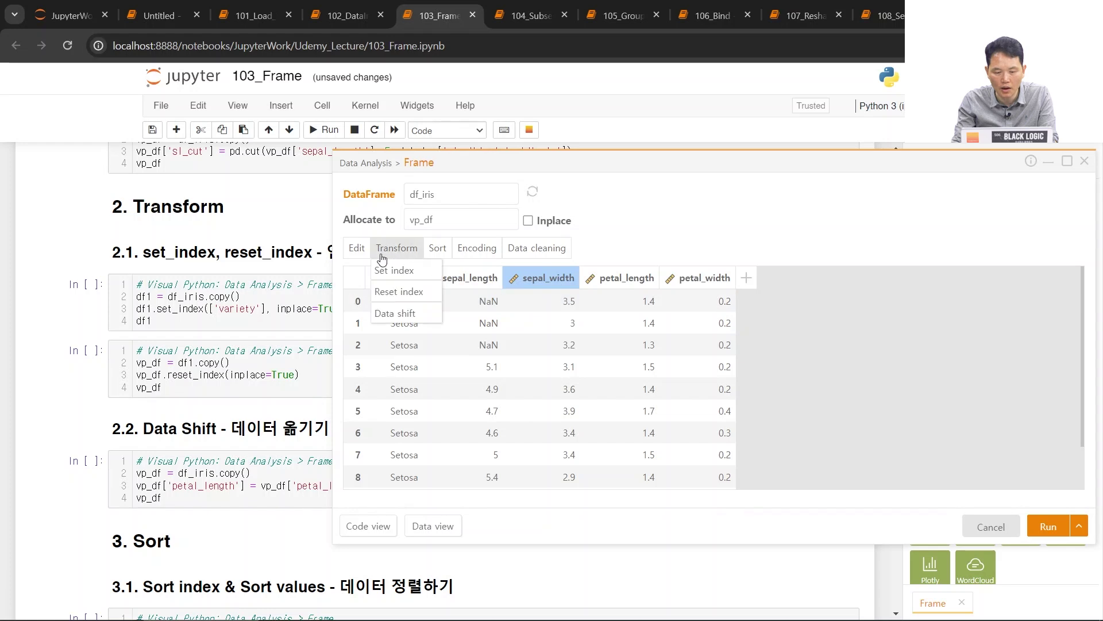
left_click(397, 313)
double_click(677, 283)
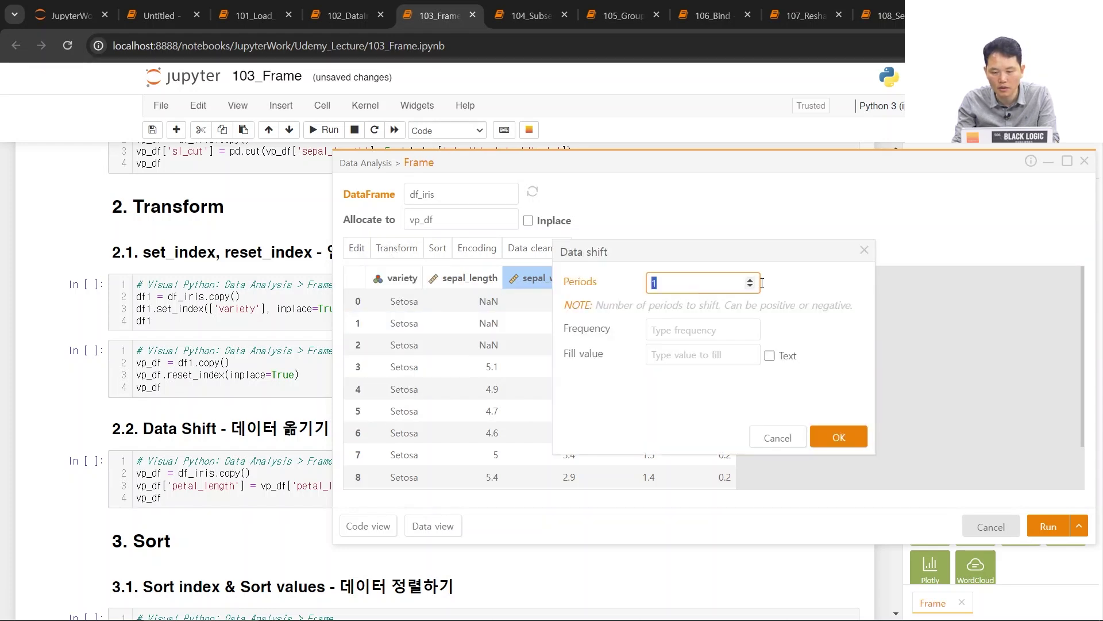
type("-2")
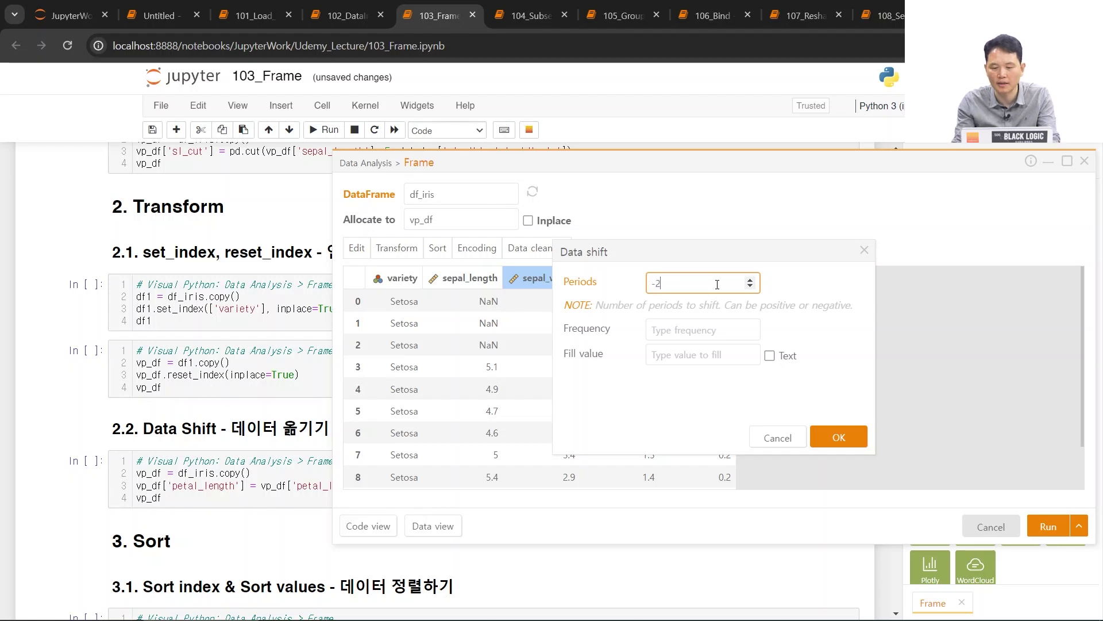
left_click(837, 436)
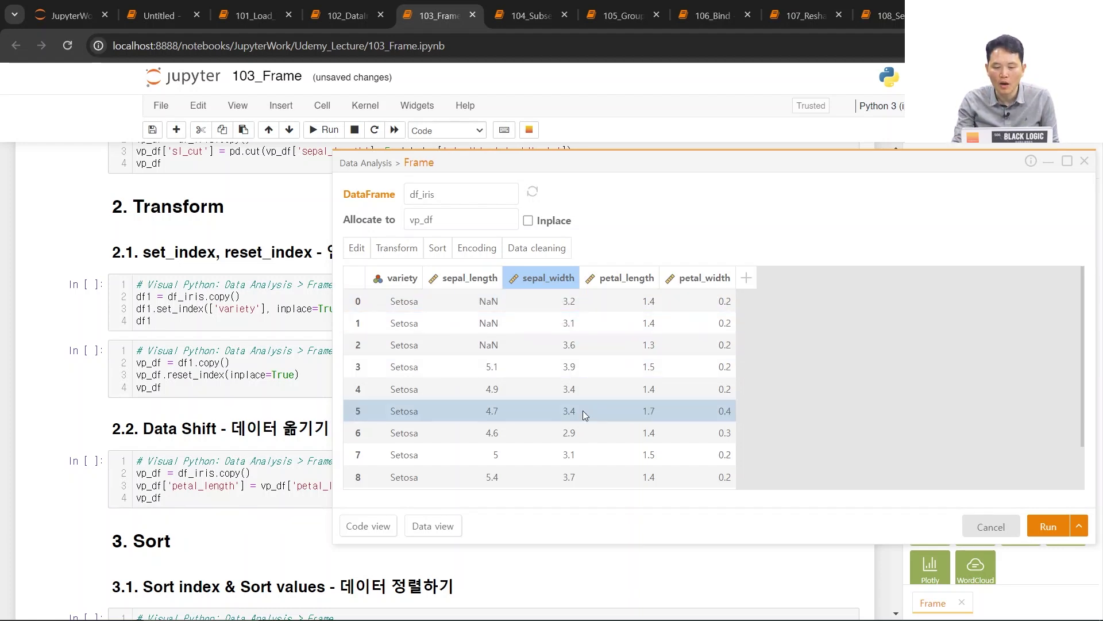
Apply a data shift of 2 periods to the petal_length column with a fill value of 0
scroll(555, 428, "down", 1)
scroll(556, 429, "down", 2)
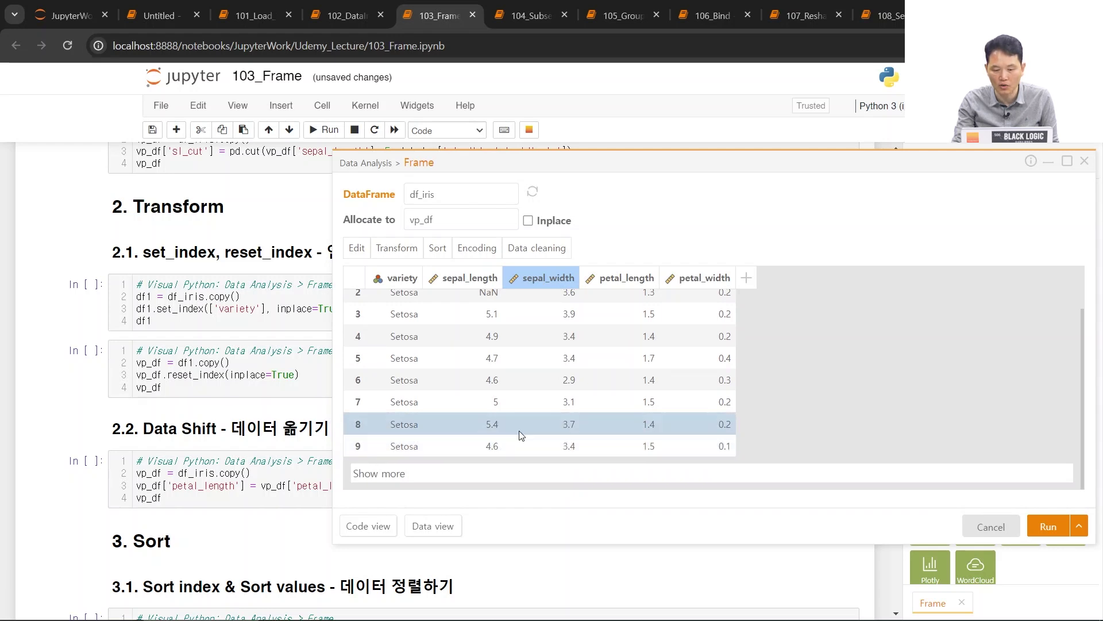
scroll(532, 423, "up", 2)
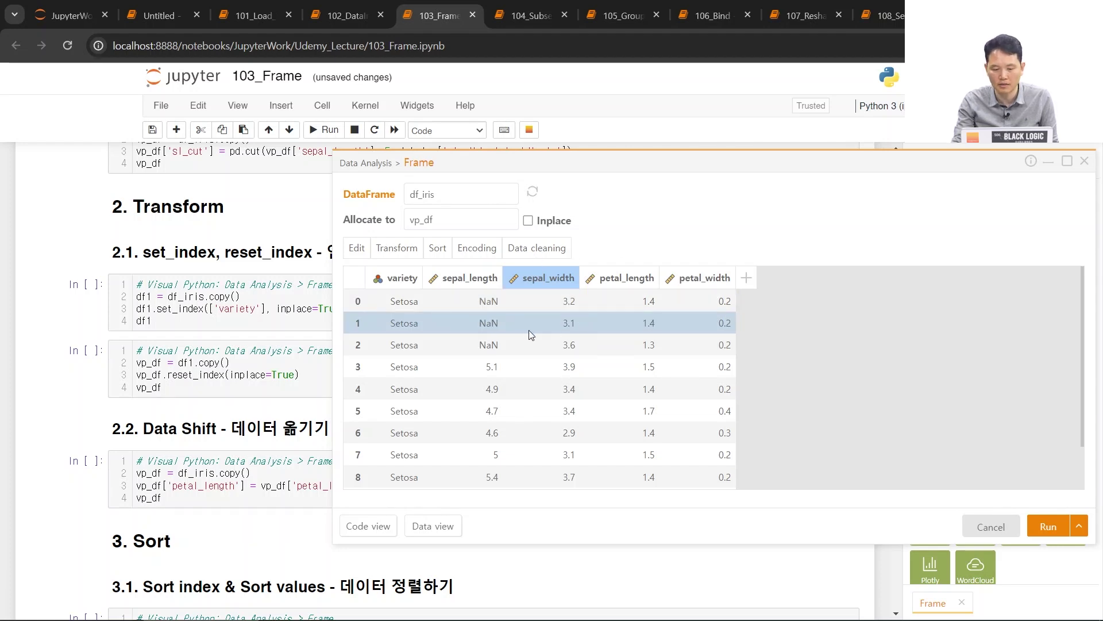
left_click(624, 277)
mouse_move(395, 248)
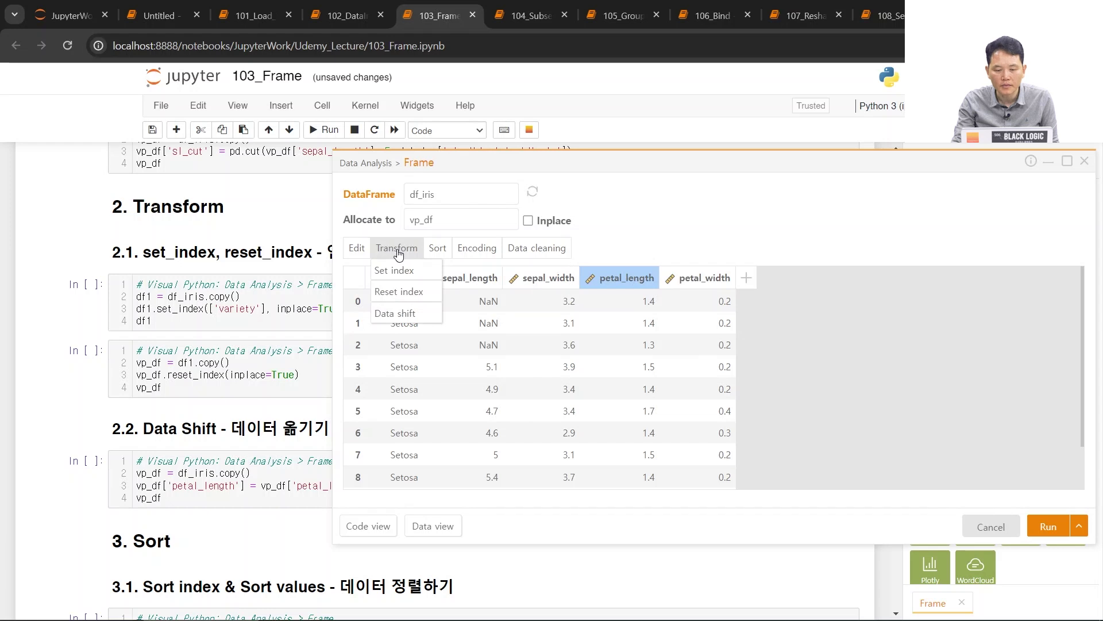
left_click(401, 314)
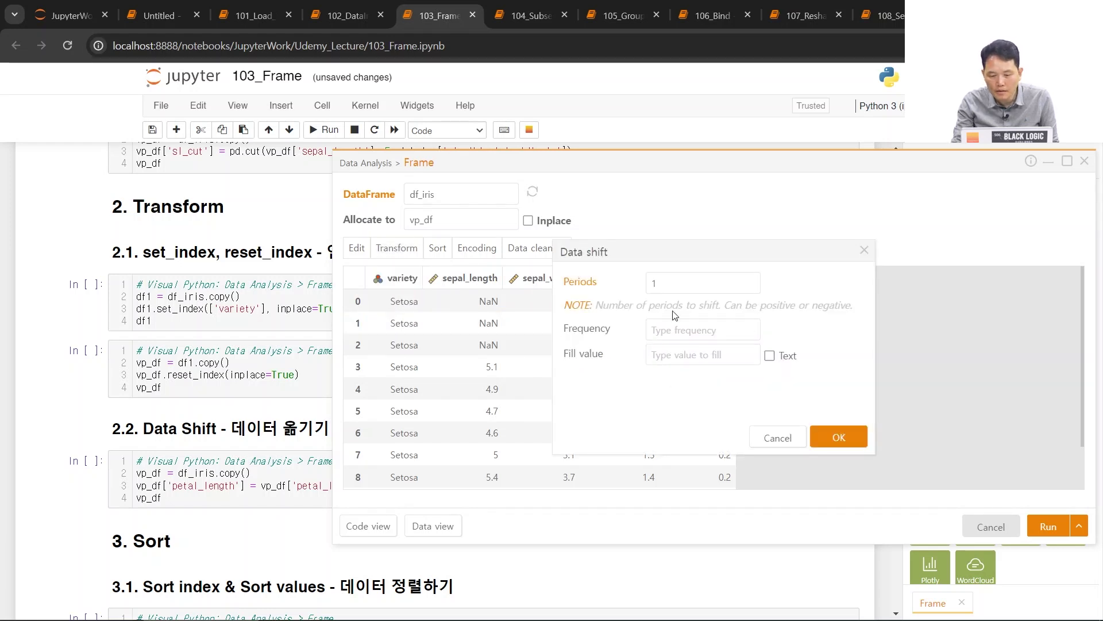
double_click(678, 283)
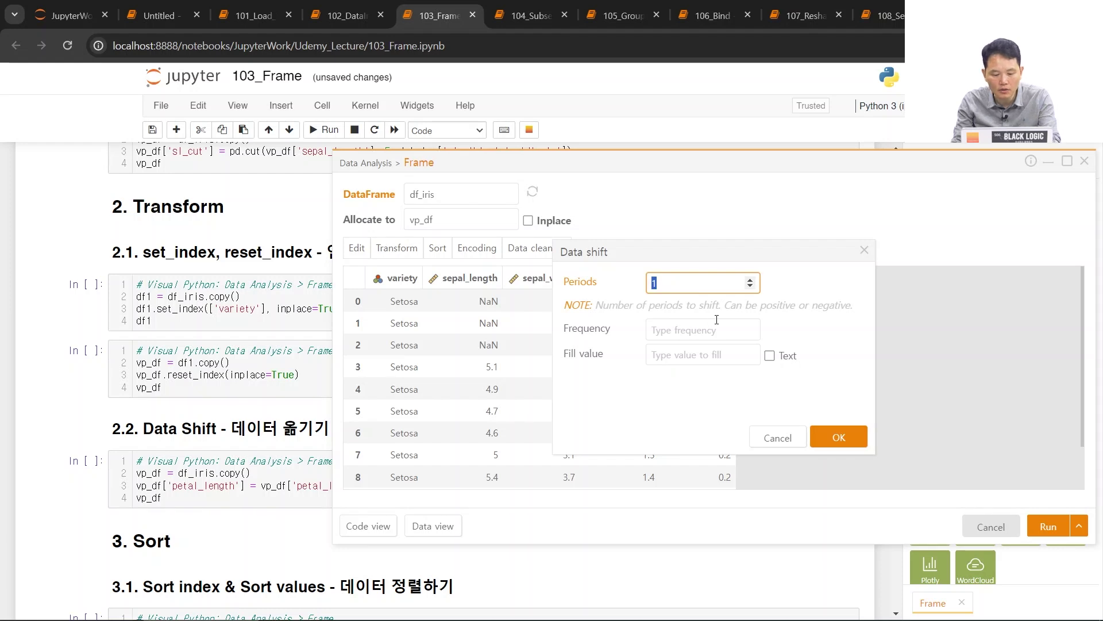
left_click(719, 356)
type("0")
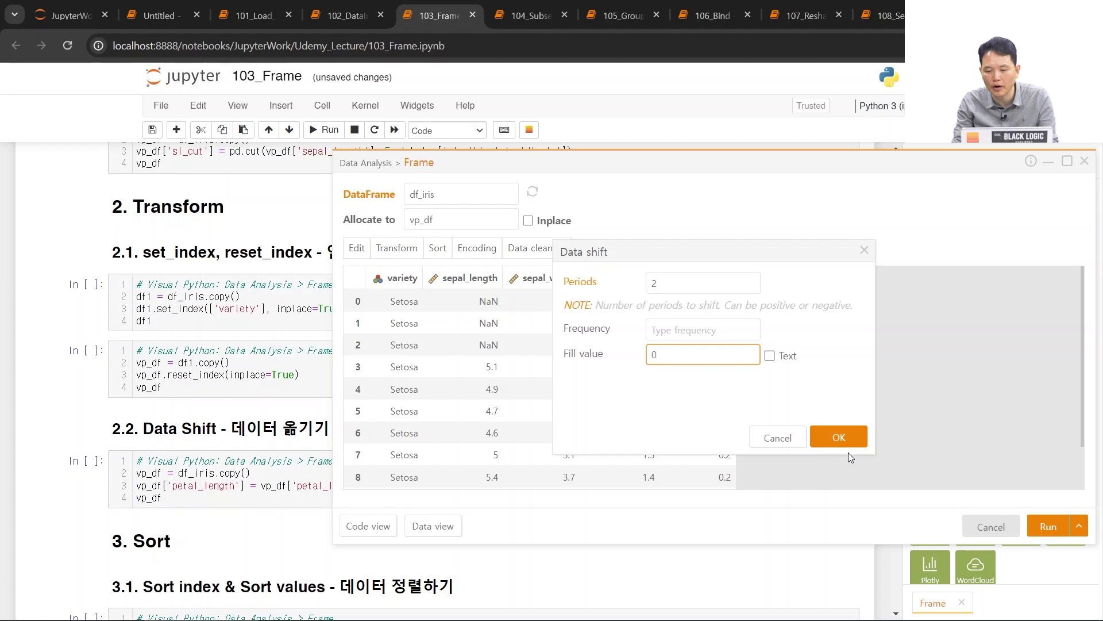
left_click(840, 439)
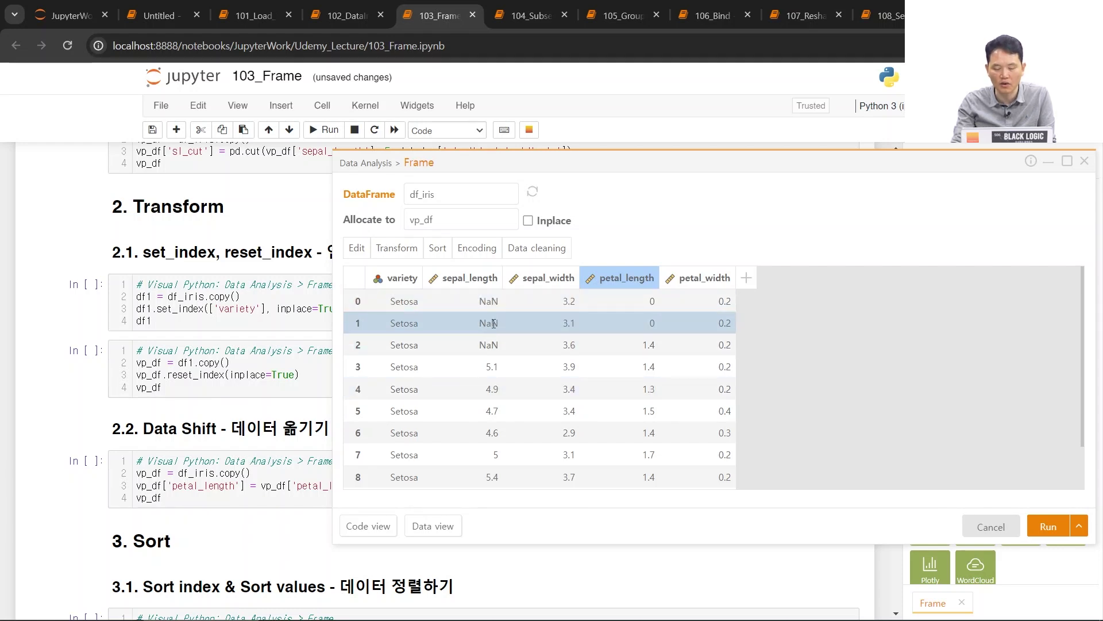
Sort the DataFrame by index with the default Index axis, level 0 and Ascending kept at True
mouse_move(419, 257)
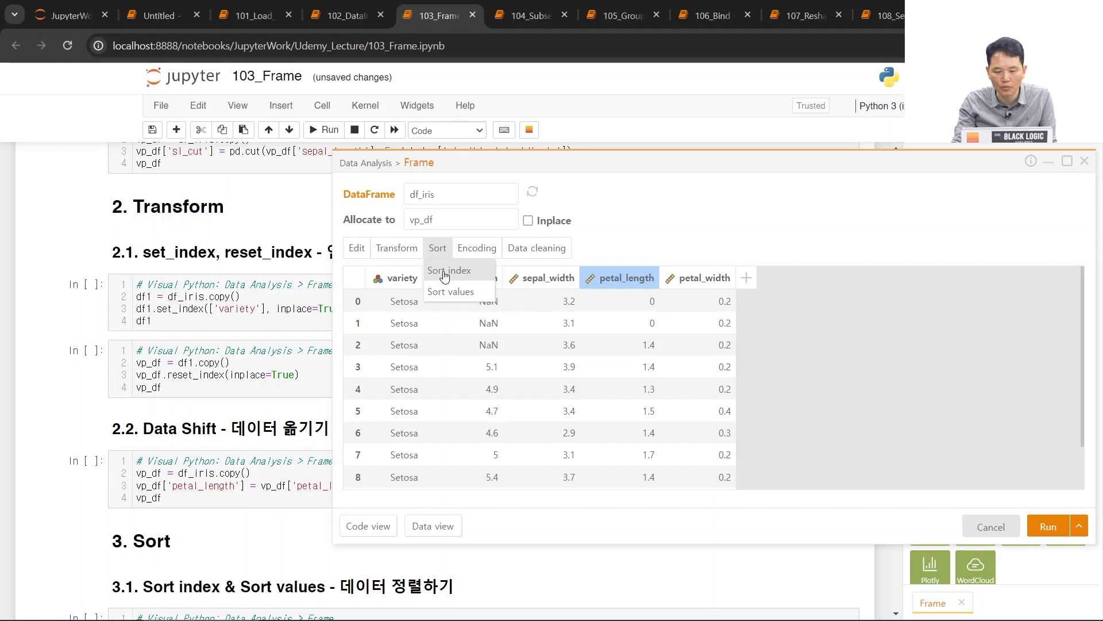
left_click(448, 273)
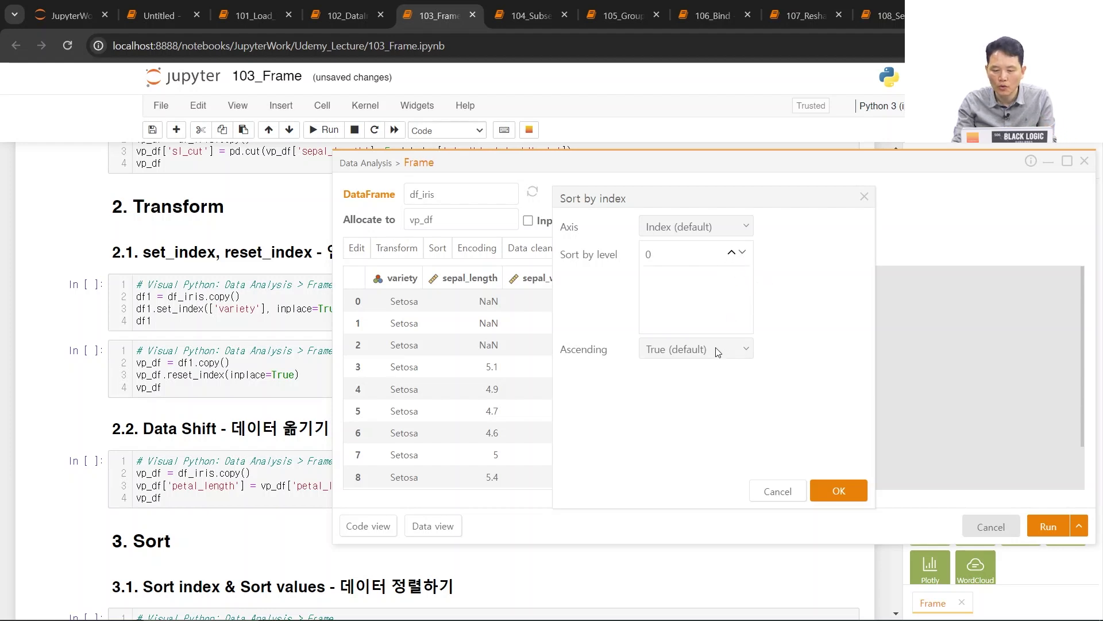
left_click(680, 229)
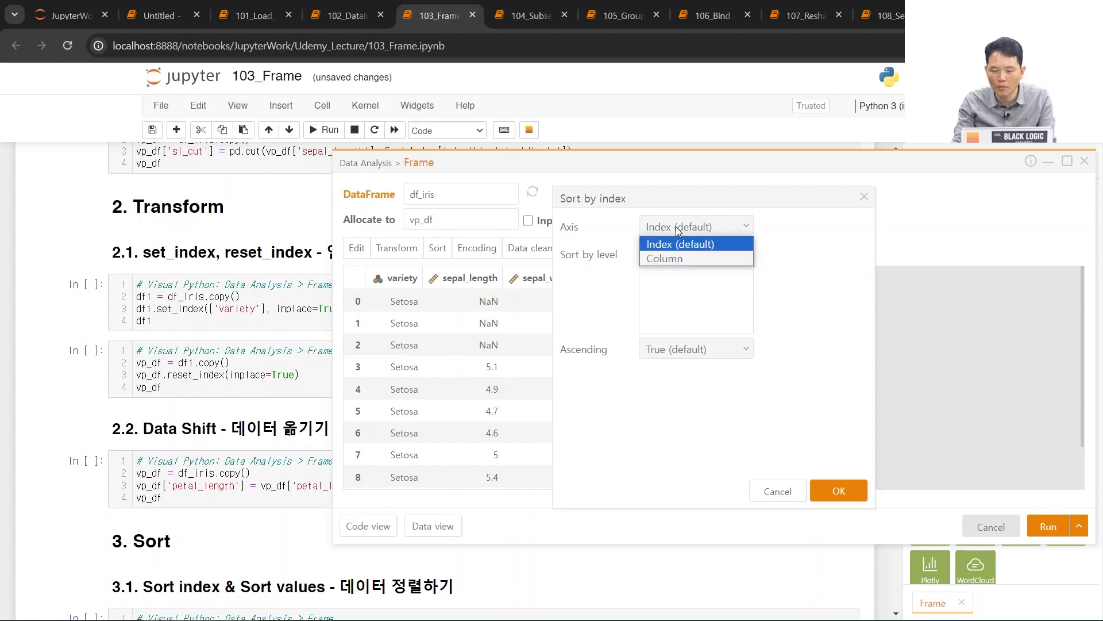
left_click(681, 248)
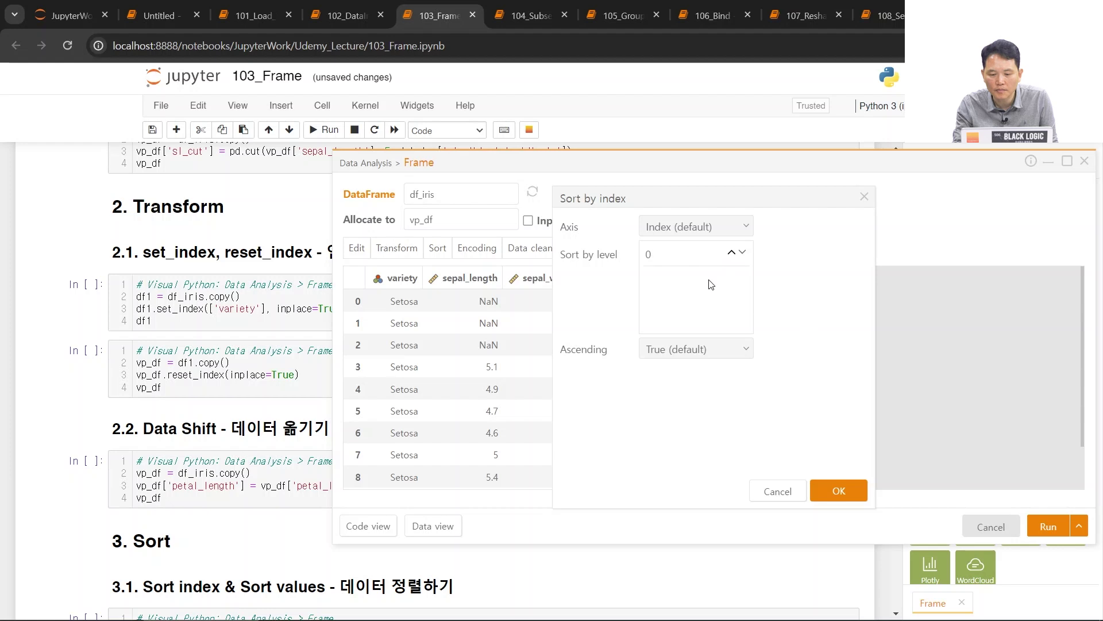
left_click(707, 349)
left_click(703, 359)
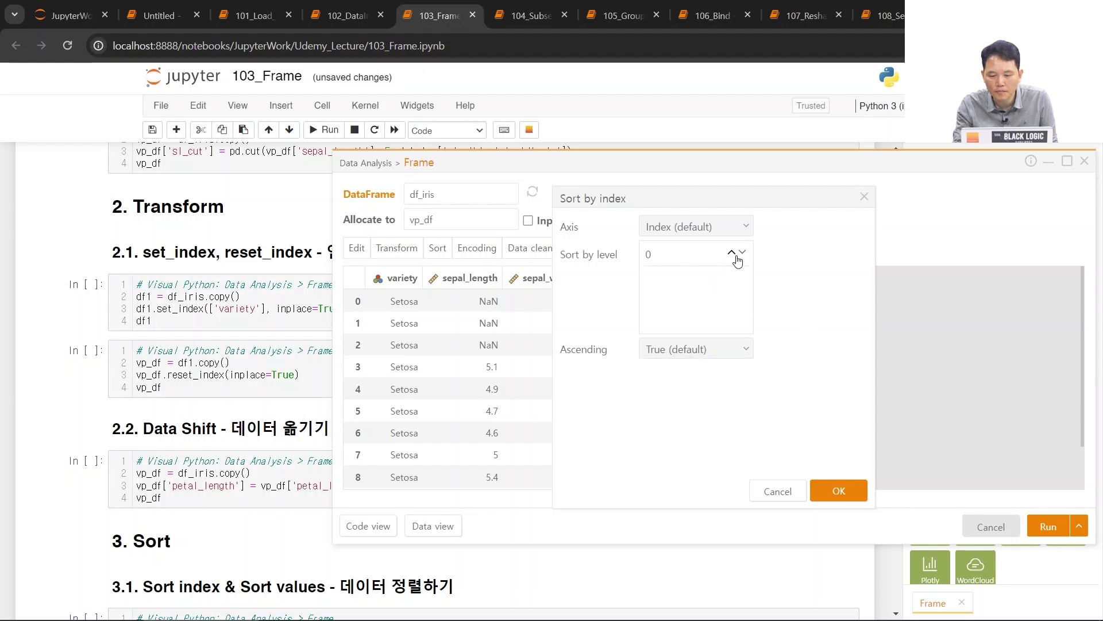
left_click(844, 493)
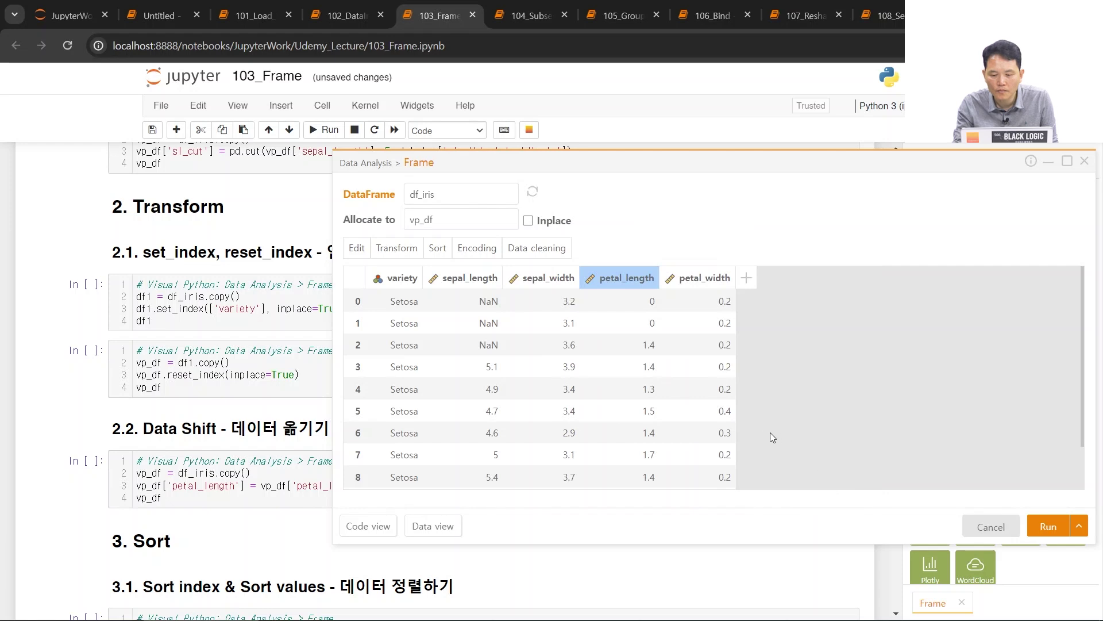
Select the petal_width column in the data preview
left_click(694, 281)
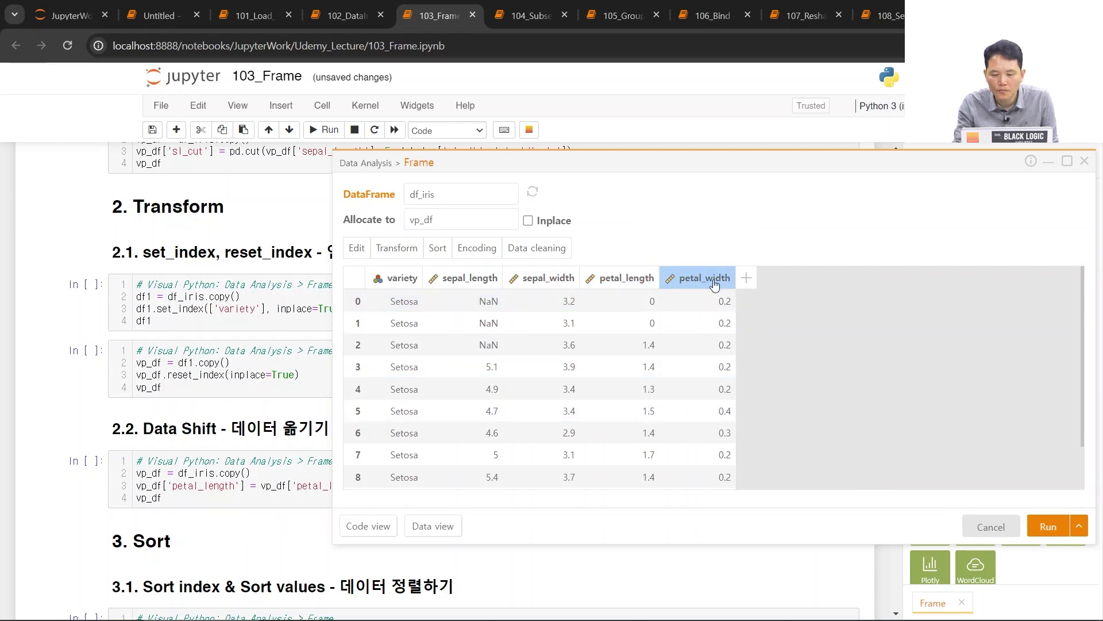
mouse_move(451, 248)
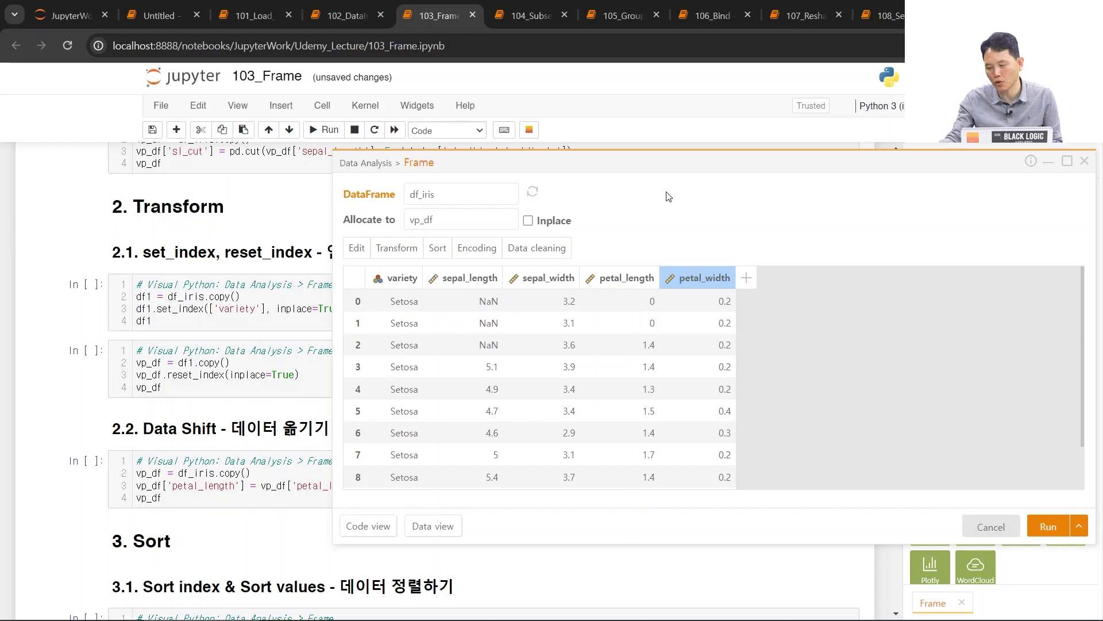
Switch to the AnyDesk Note whiteboard and sketch an empty table with an outer frame, a header line and four vertical column dividers
key("alt+Tab")
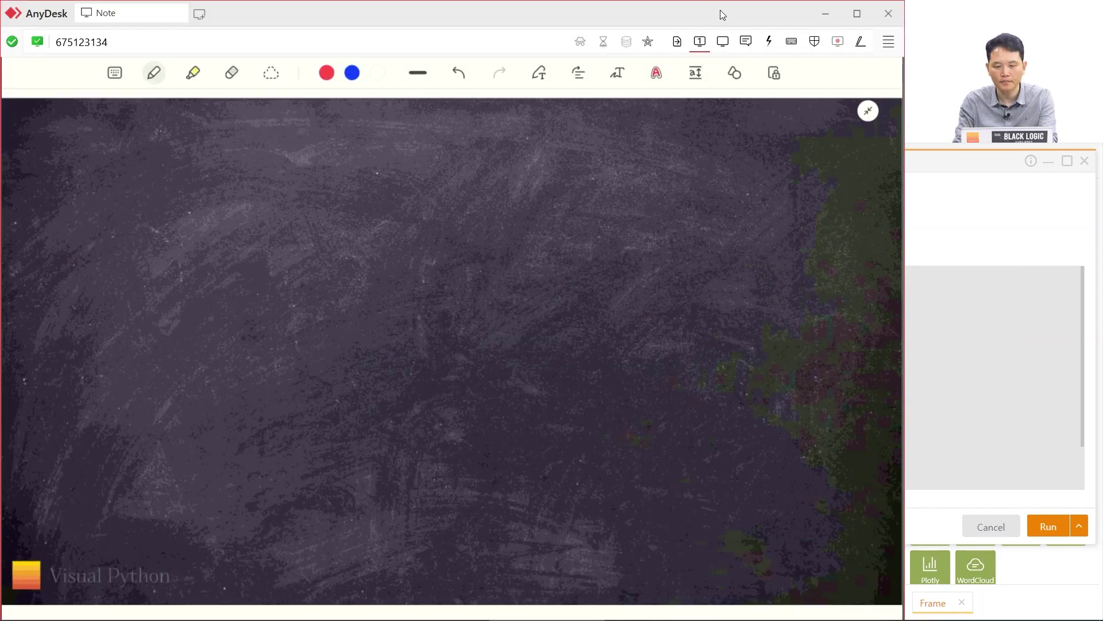
left_click_drag(217, 153, 216, 563)
mouse_move(393, 133)
left_mouse_down()
mouse_move(221, 136)
mouse_move(559, 138)
left_mouse_up()
left_click_drag(550, 143, 543, 553)
left_click_drag(219, 542, 563, 550)
left_click_drag(205, 213, 630, 215)
left_click_drag(266, 114, 301, 546)
left_click_drag(342, 123, 361, 509)
left_click_drag(402, 132, 427, 535)
left_click_drag(480, 127, 506, 559)
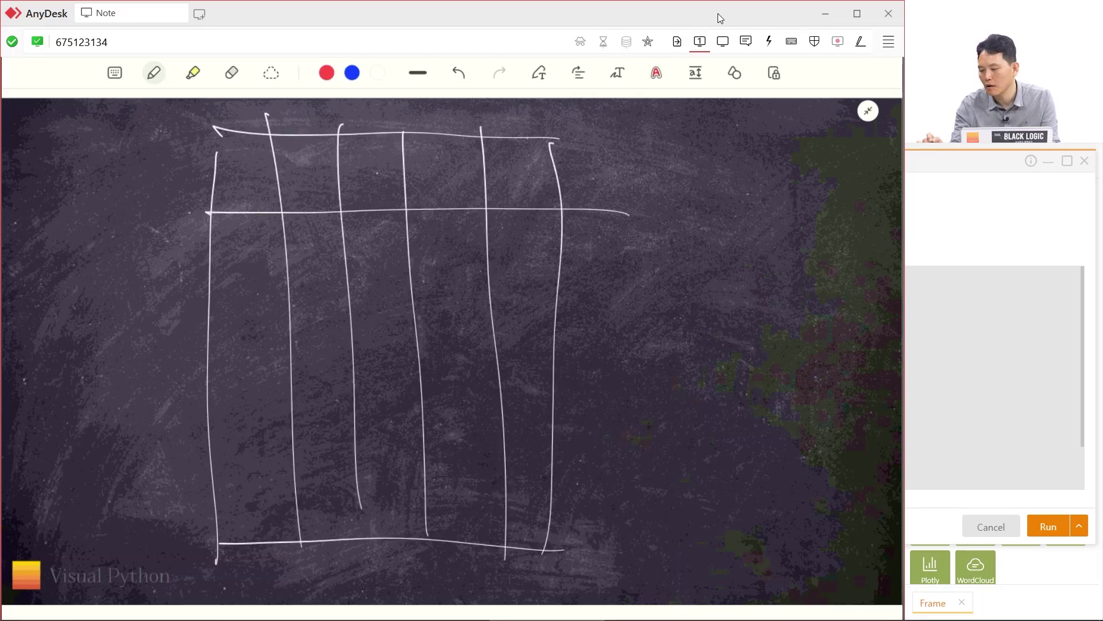
Annotate the table sketch with handwritten column labels and numbered index levels, and switch back to the Jupyter notebook
left_click_drag(159, 167, 153, 162)
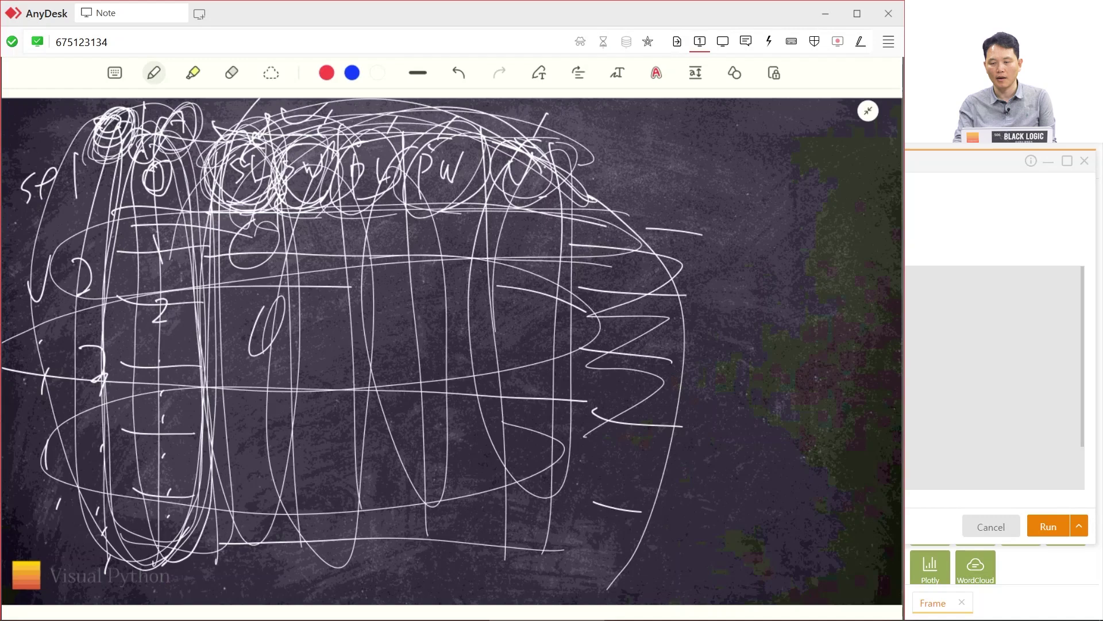
key("alt+Tab")
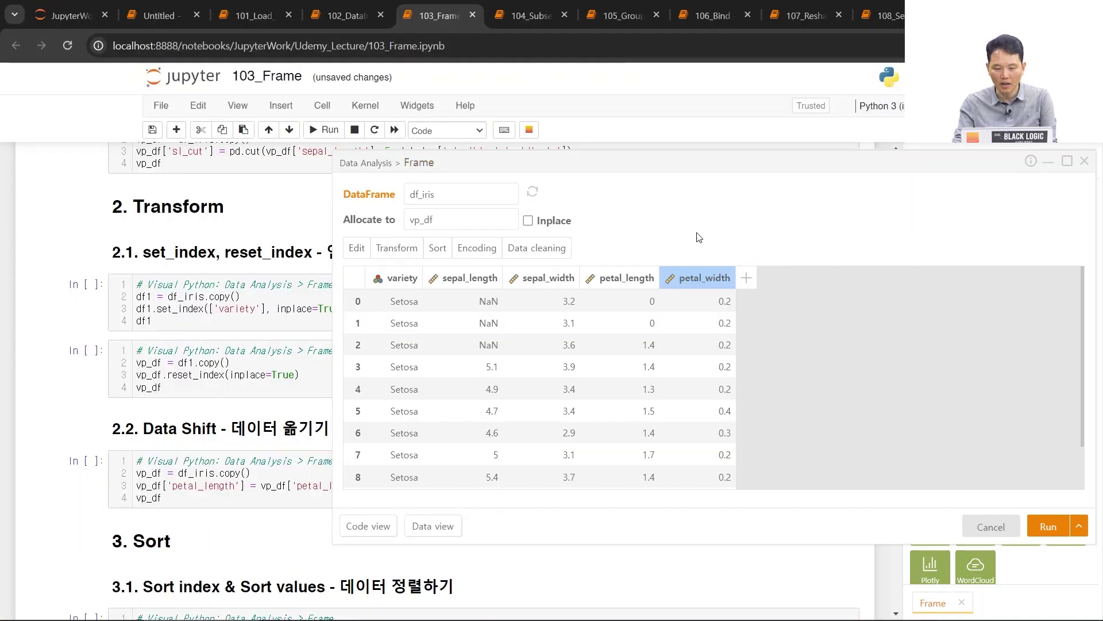
Sort the DataFrame by index at level 0 with Ascending set to False
mouse_move(443, 251)
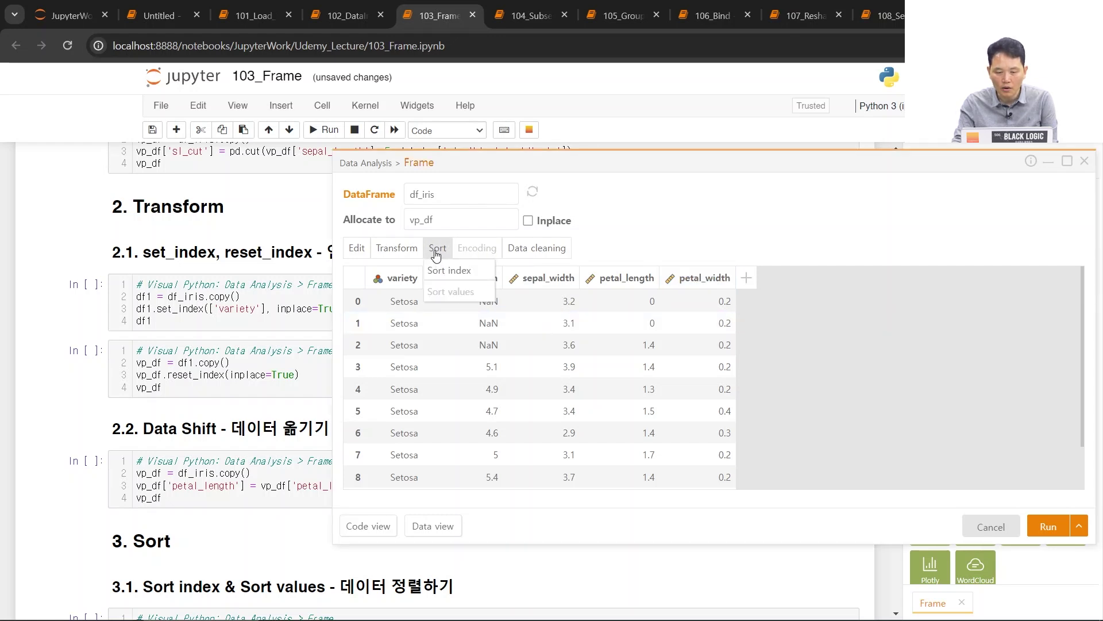
left_click(458, 271)
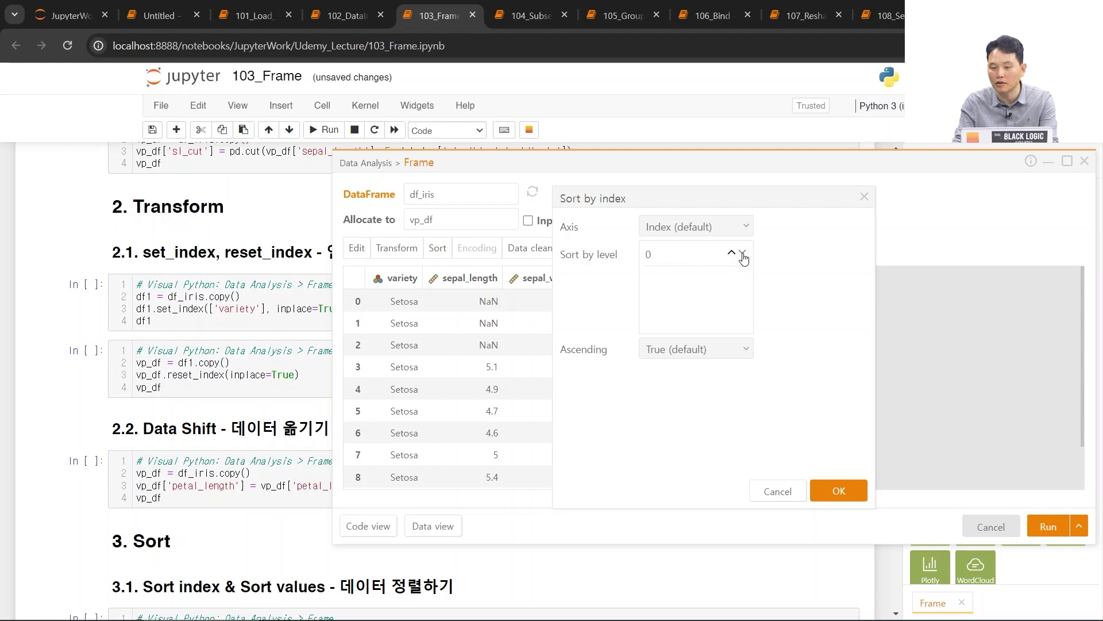
left_click(706, 354)
left_click(680, 381)
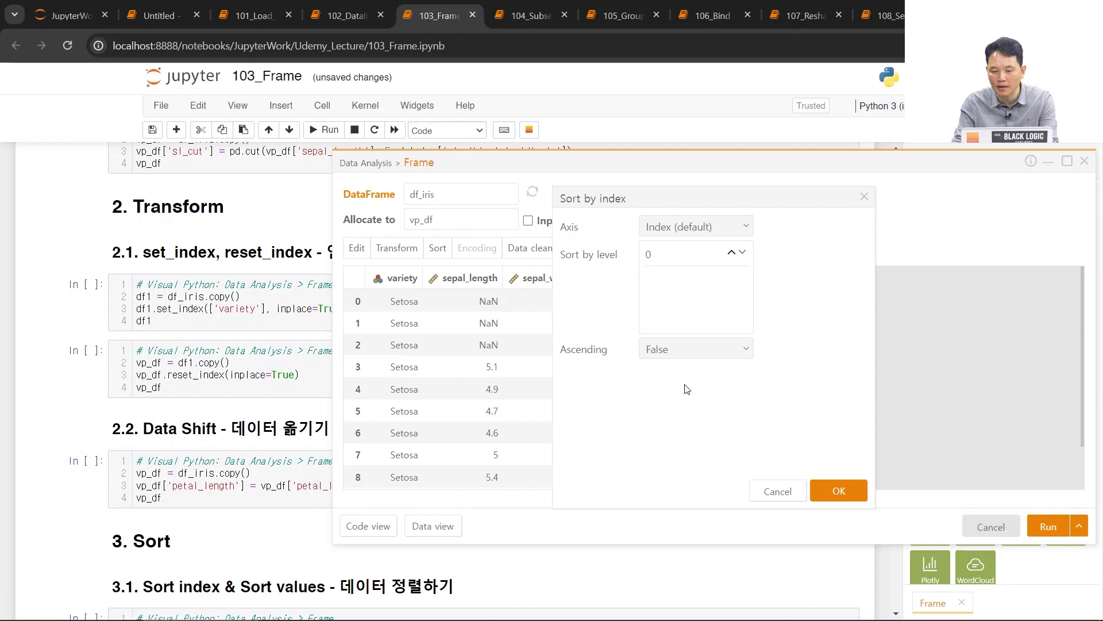
left_click(839, 490)
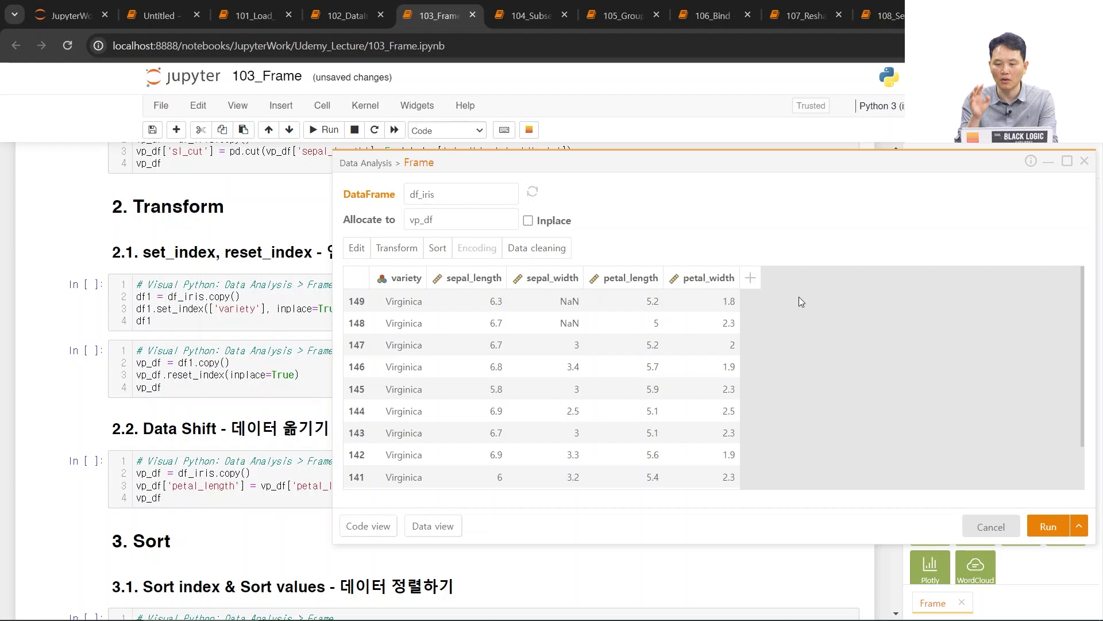
Sort the DataFrame by the values of the sepal_length column with the default Ascending True
mouse_move(442, 252)
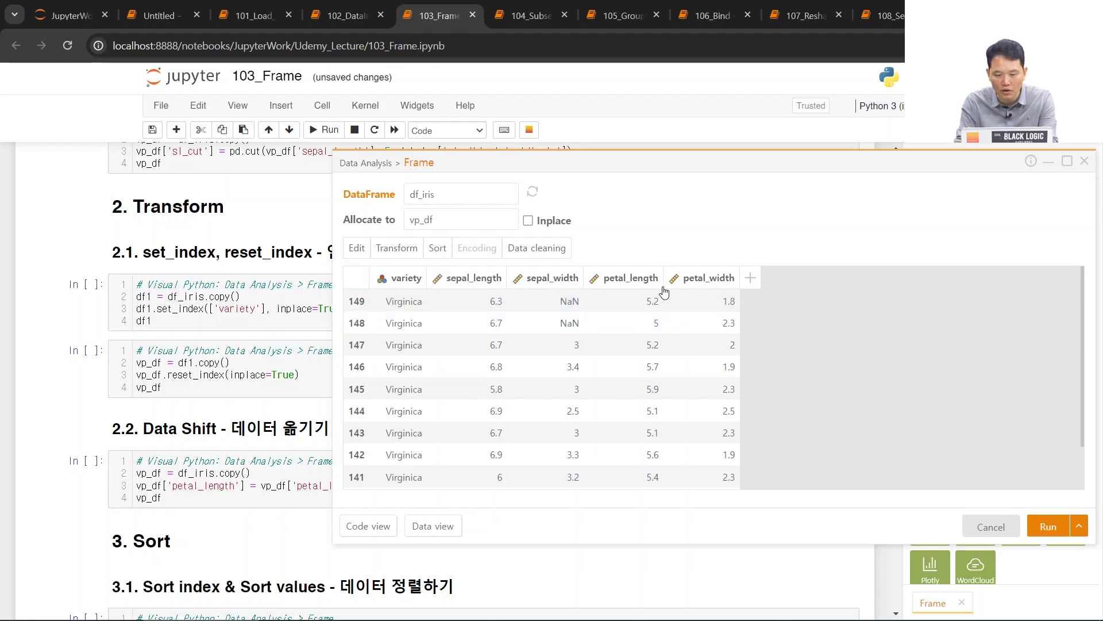
left_click(478, 280)
mouse_move(437, 250)
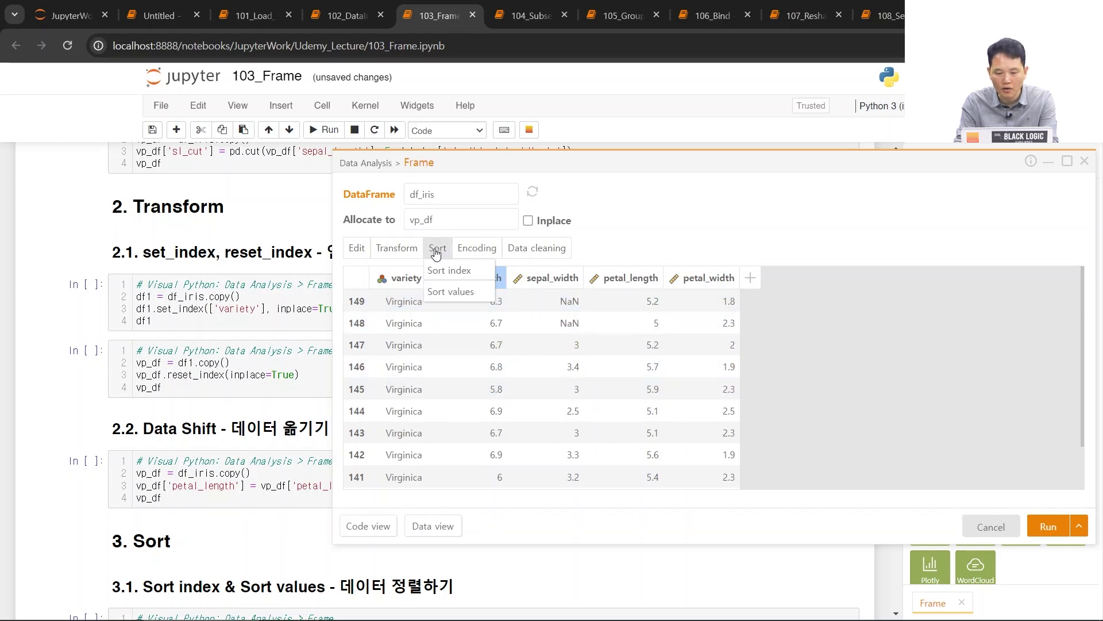
left_click(450, 293)
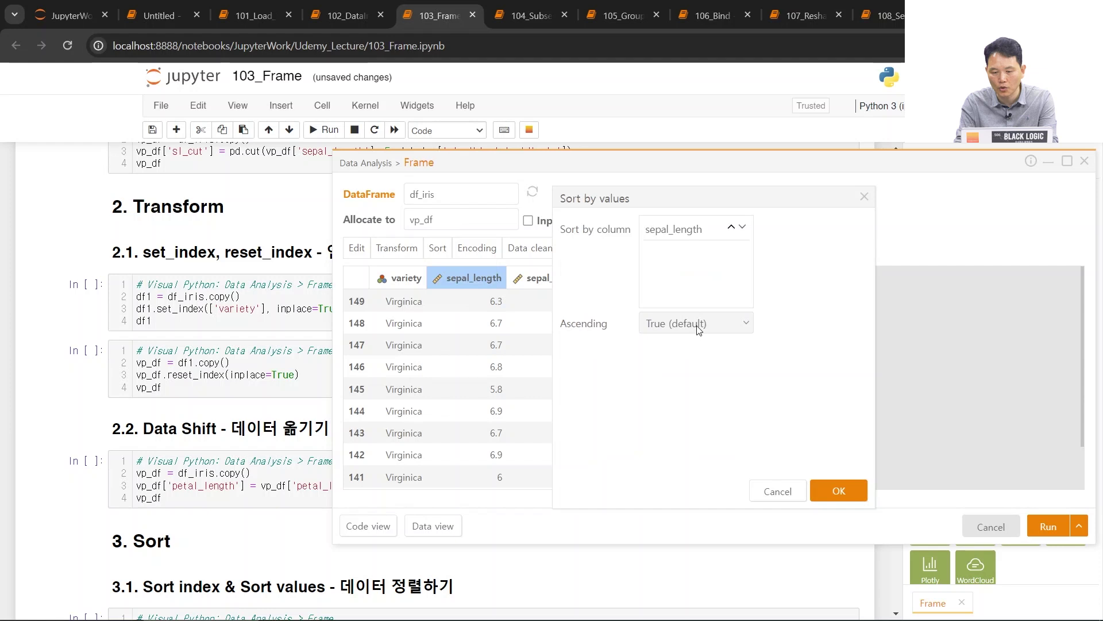
left_click(840, 492)
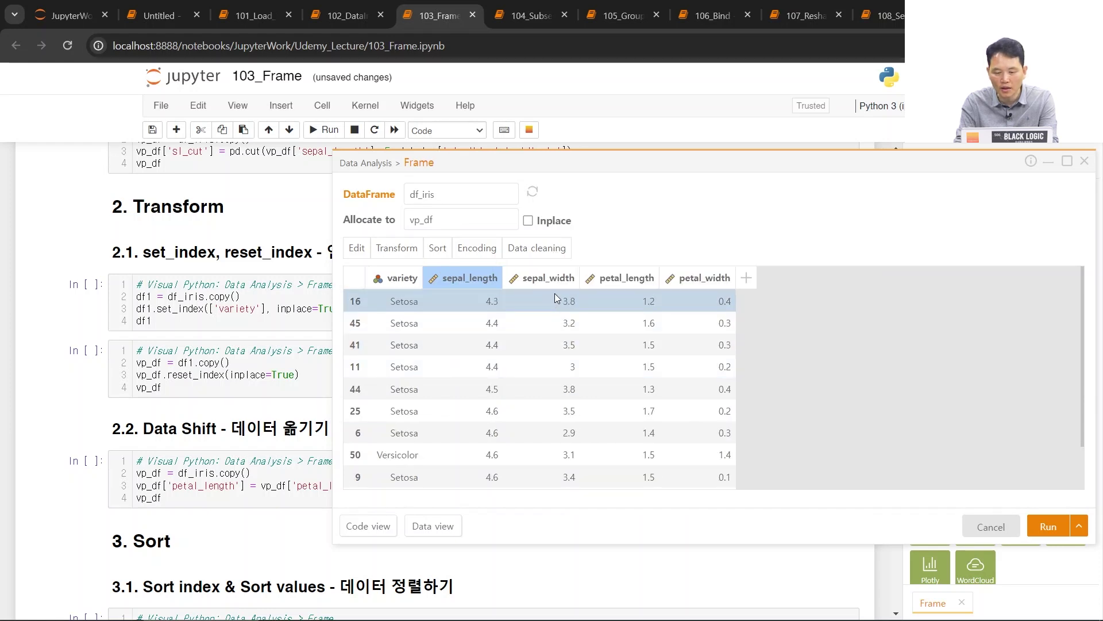
Sort by values in the order petal_length, petal_width, sepal_width with Ascending kept at True, and run the generated code
left_click(546, 280)
left_click(622, 282, "ctrl")
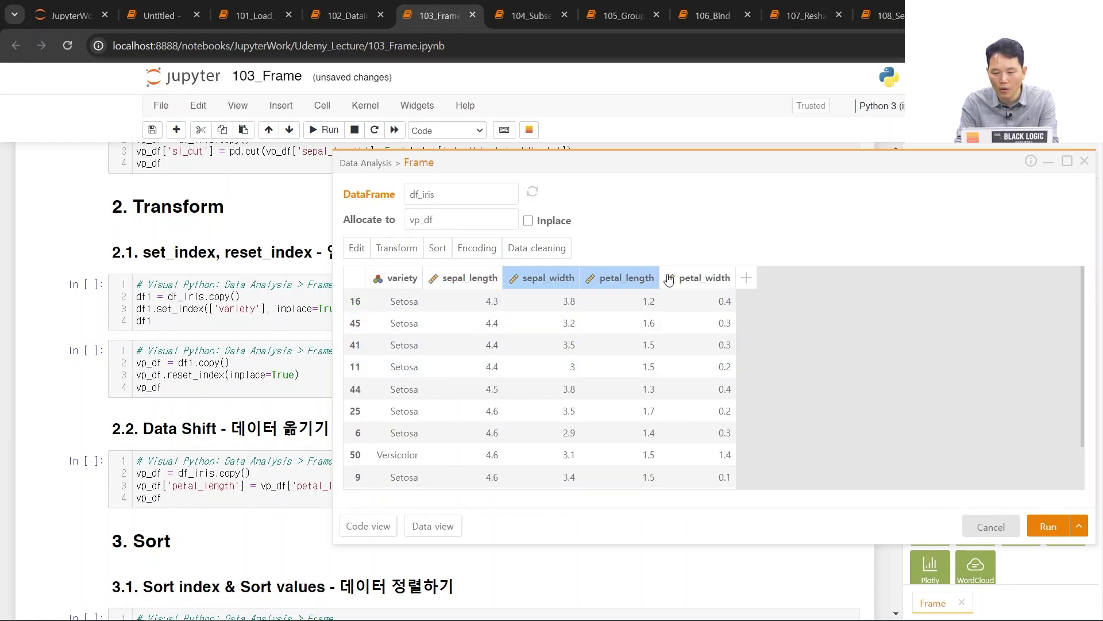
mouse_move(438, 247)
left_click(451, 293)
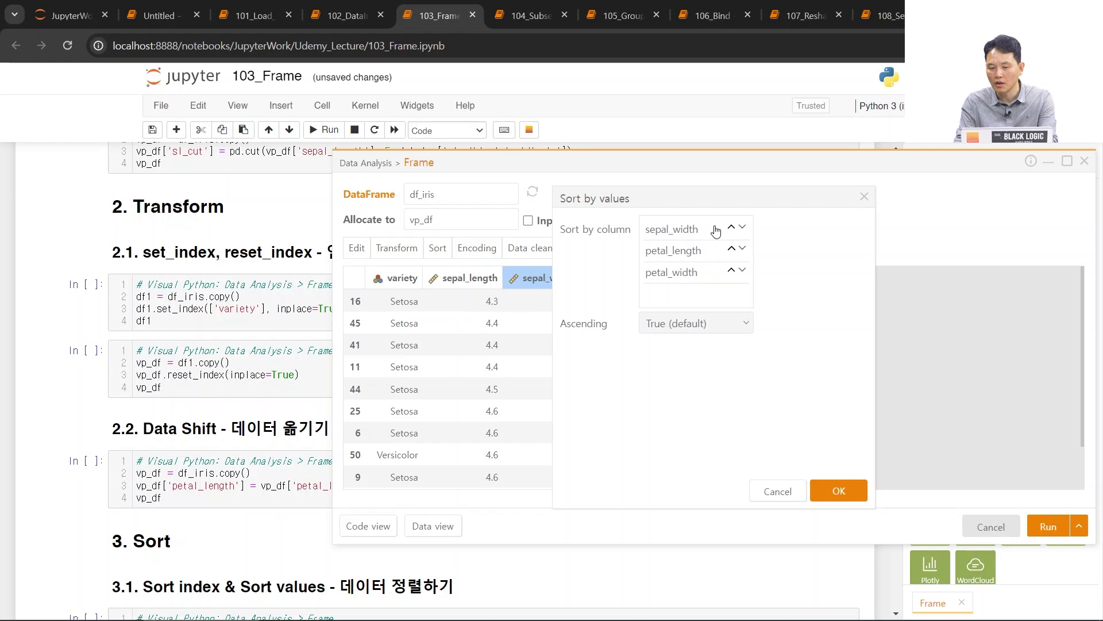
left_click(731, 249)
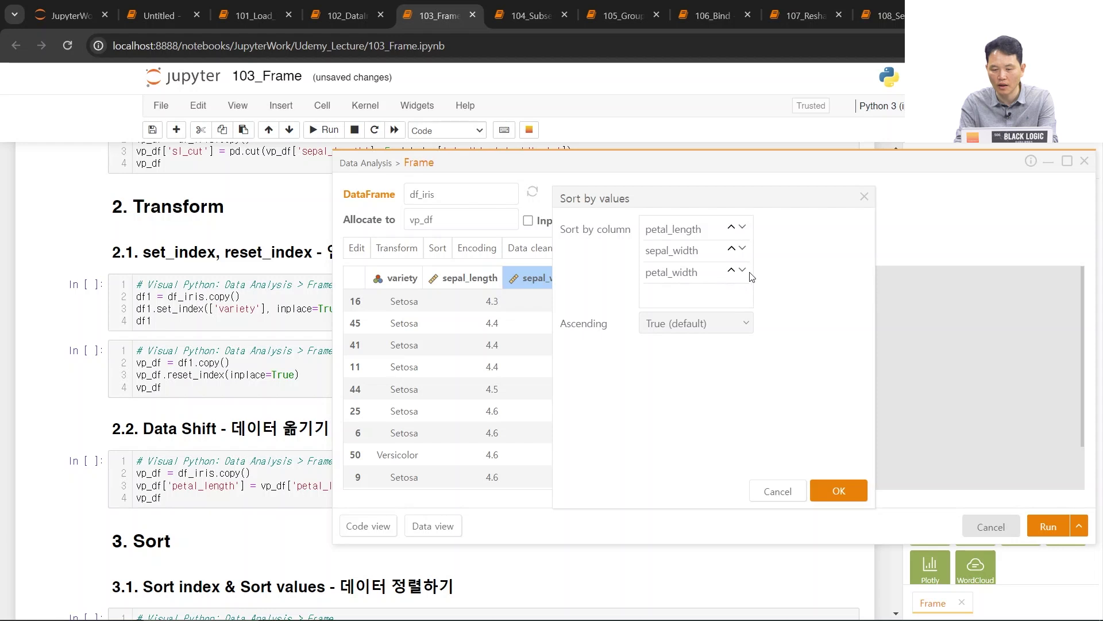
left_click(732, 270)
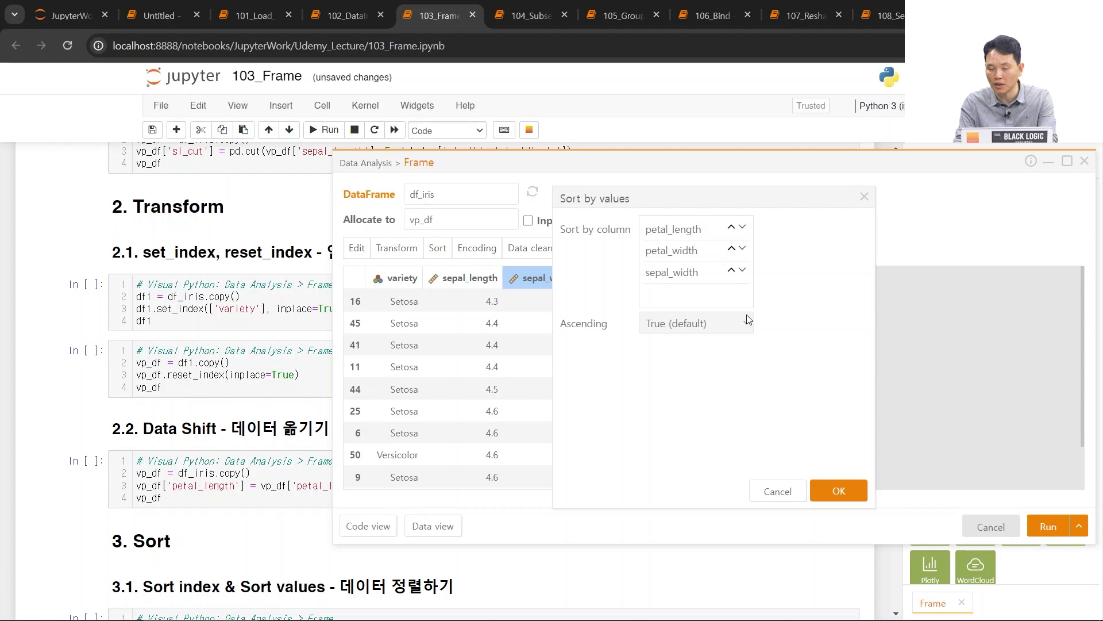
left_click(839, 493)
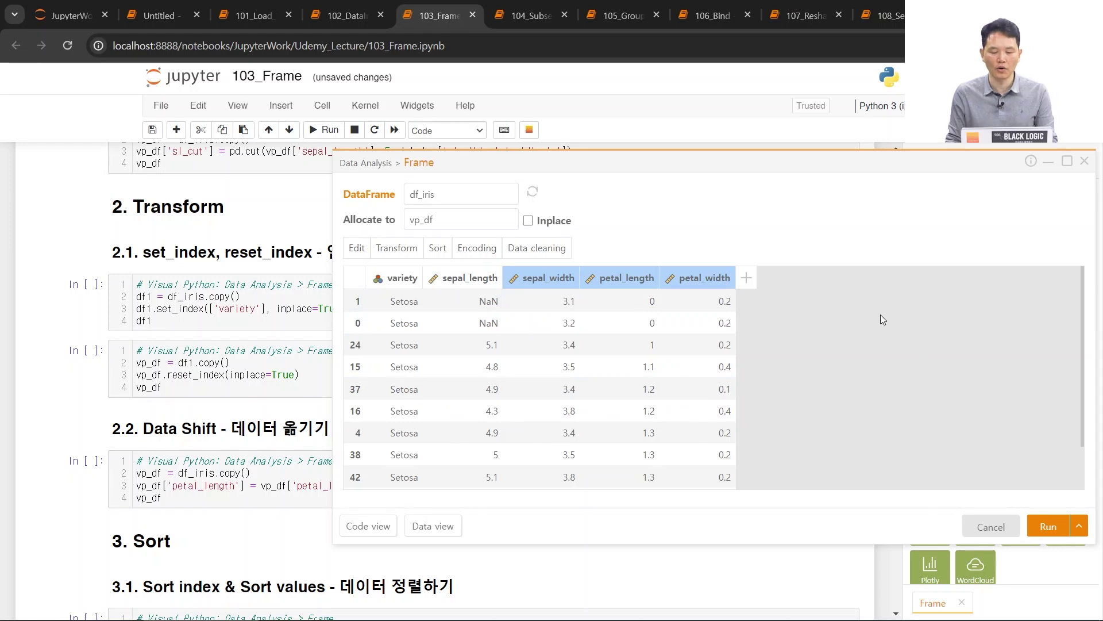
mouse_move(406, 261)
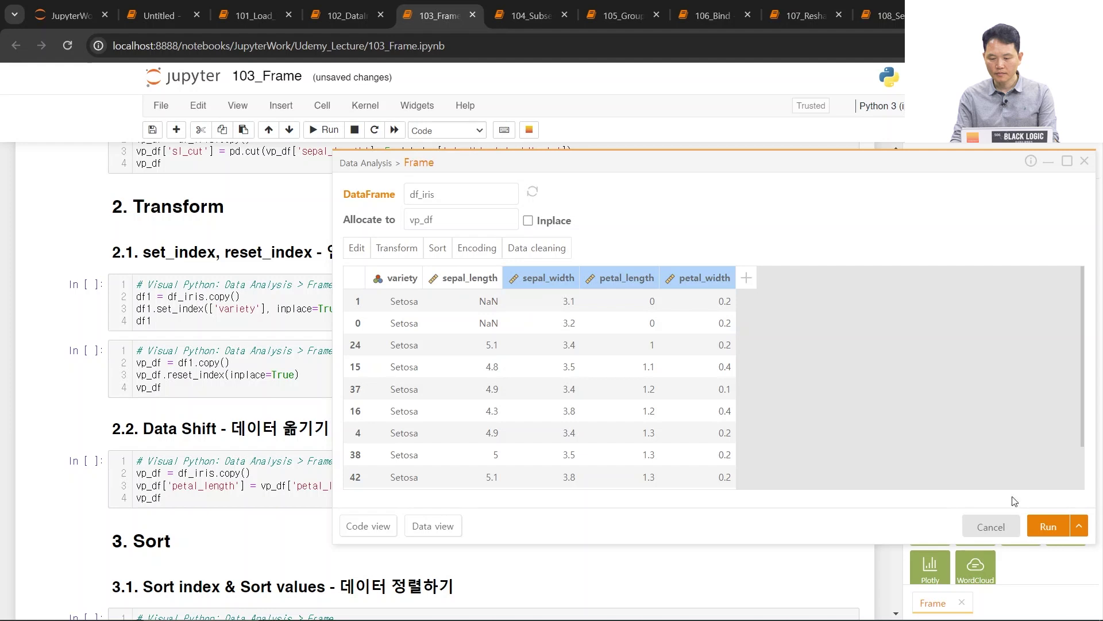
left_click(1047, 526)
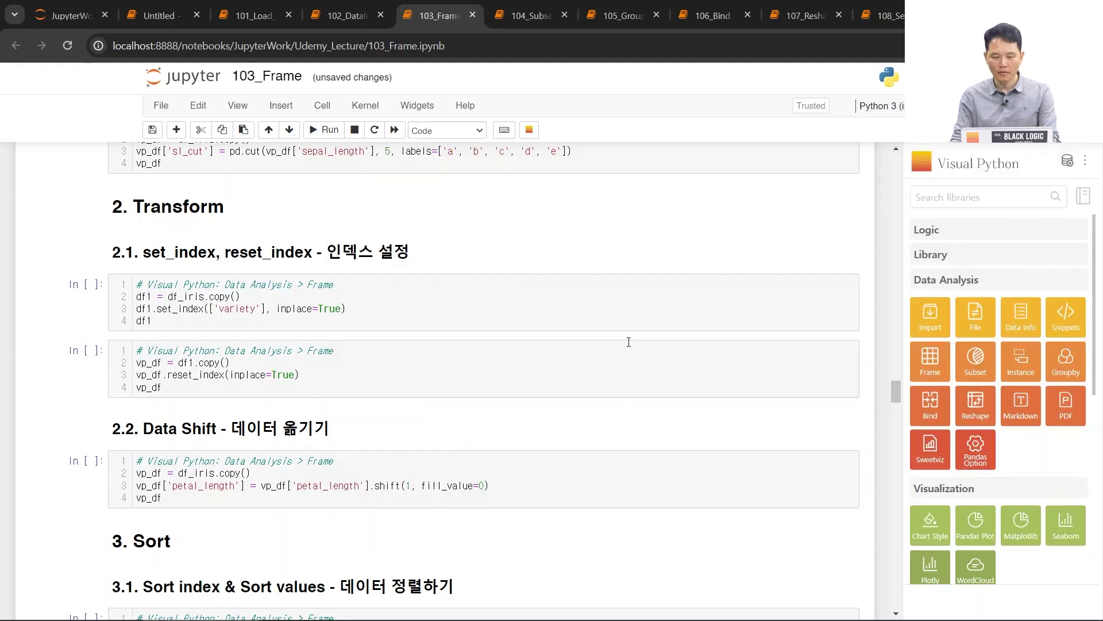
Switch to the AnyDesk Note whiteboard and sketch a two-column table with an outer frame and a first row line
scroll(769, 424, "down", 10)
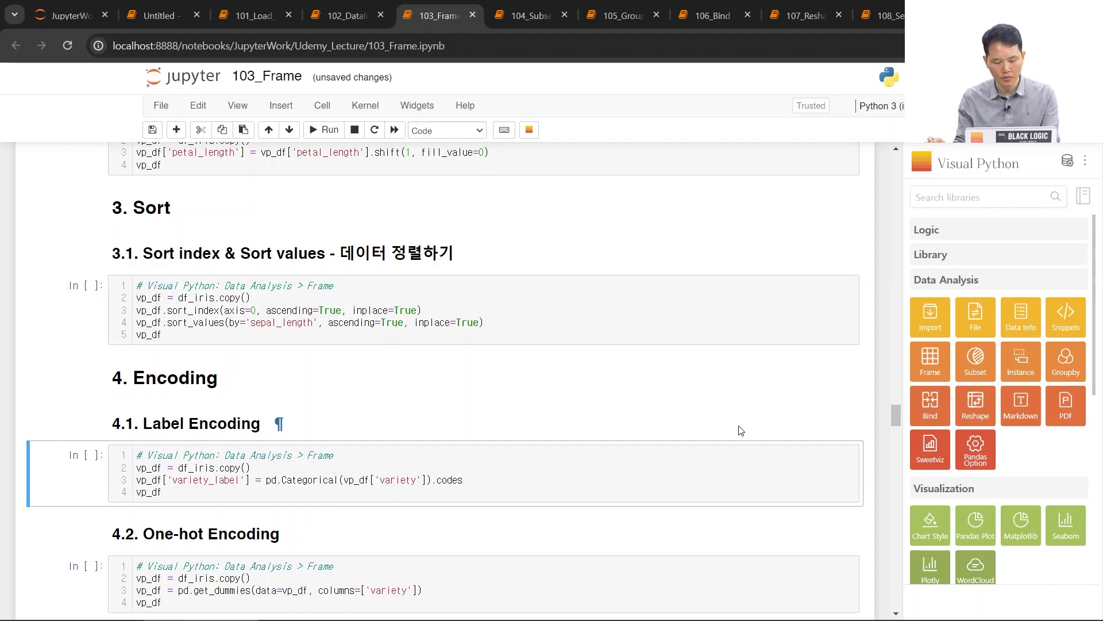
key("alt+Tab")
mouse_move(76, 152)
left_mouse_down()
mouse_move(75, 546)
mouse_move(379, 132)
mouse_move(390, 546)
left_mouse_up()
left_click_drag(103, 516, 425, 520)
left_click_drag(72, 219, 407, 226)
left_click_drag(191, 135, 199, 582)
Handwrite three category labels in the table's first column, the third being TV, and separate the rows with lines
mouse_move(112, 152)
left_mouse_down()
mouse_move(94, 195)
mouse_move(113, 189)
left_mouse_up()
left_click_drag(119, 160, 122, 208)
mouse_move(131, 169)
left_mouse_down()
mouse_move(141, 187)
mouse_move(156, 180)
left_mouse_up()
mouse_move(162, 165)
left_mouse_down()
mouse_move(162, 209)
mouse_move(174, 172)
left_mouse_up()
left_click_drag(63, 298, 458, 312)
left_click_drag(81, 255, 111, 257)
left_click_drag(122, 241, 134, 294)
left_click_drag(131, 253, 164, 279)
left_click_drag(160, 274, 179, 262)
left_click_drag(69, 360, 411, 379)
left_click_drag(108, 323, 142, 325)
left_click_drag(127, 329, 122, 359)
mouse_move(141, 329)
left_mouse_down()
mouse_move(151, 348)
mouse_move(165, 315)
left_mouse_up()
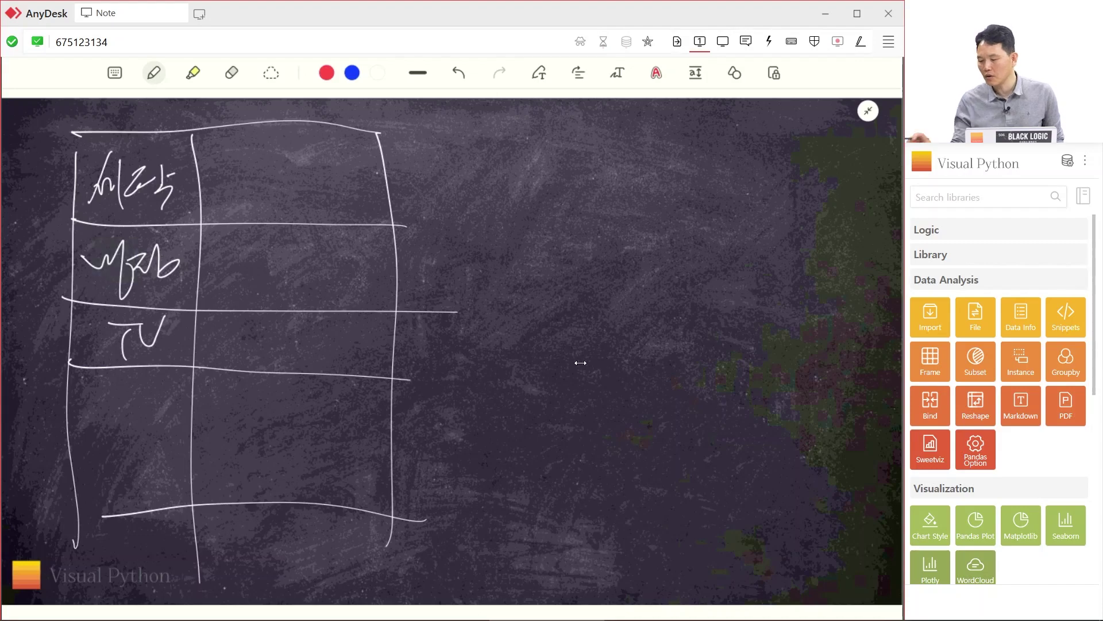
Number the three category rows 1, 2 and 3 in the table's second column
left_click_drag(276, 144, 280, 186)
left_click_drag(273, 253, 294, 277)
mouse_move(270, 325)
left_mouse_down()
mouse_move(291, 337)
mouse_move(286, 355)
left_mouse_up()
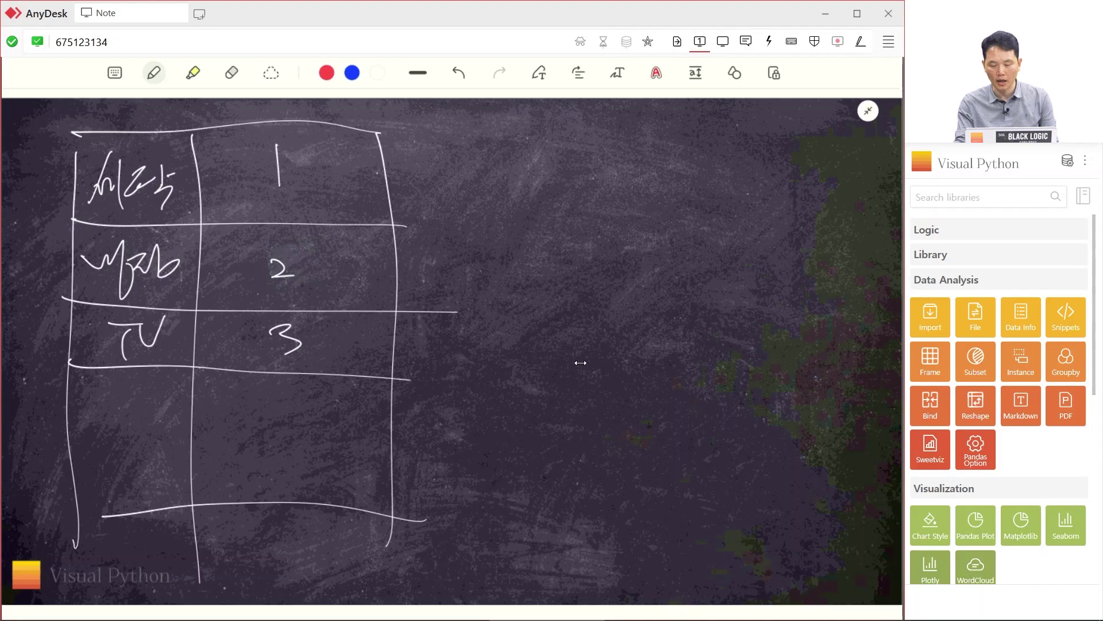
Sketch a one-hot table with one column per category filled with 1s and 0s, and switch back to the Jupyter notebook
mouse_move(388, 113)
left_mouse_down()
mouse_move(403, 135)
mouse_move(477, 141)
left_mouse_up()
mouse_move(374, 133)
left_mouse_down()
mouse_move(493, 135)
mouse_move(459, 167)
left_mouse_up()
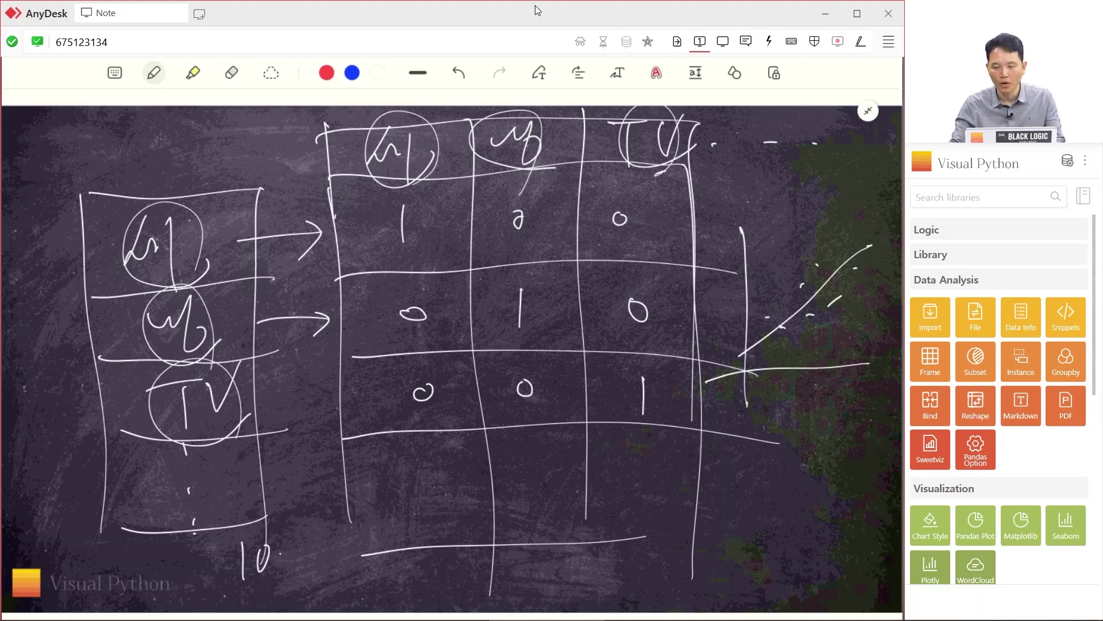
key("alt+Tab")
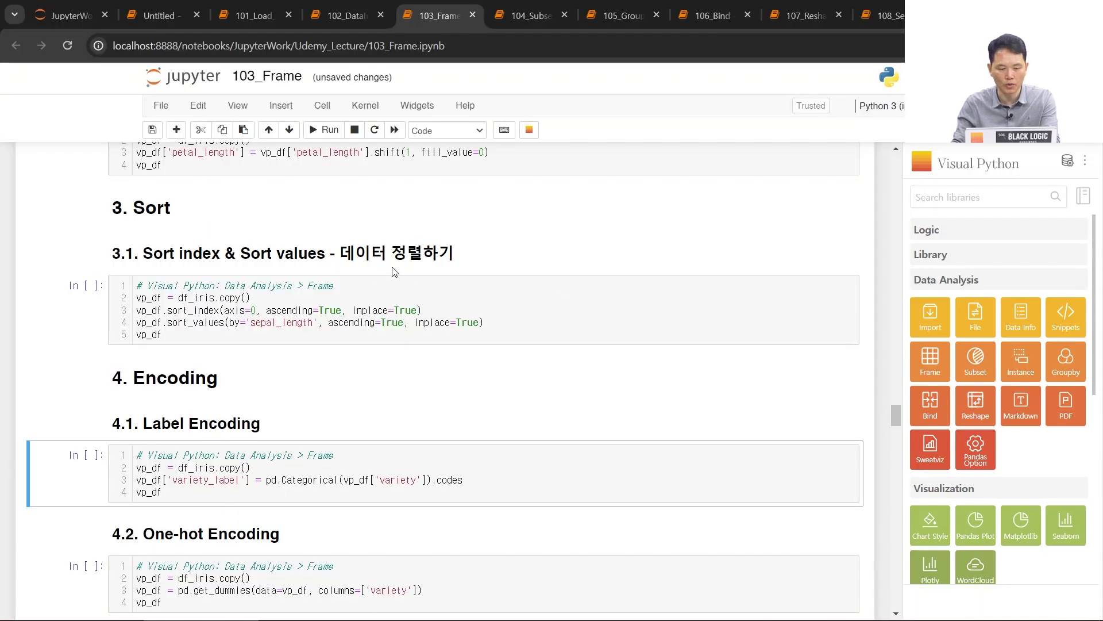
Open a new Frame from Visual Python's Data Analysis tools and load the df_iris DataFrame into it
scroll(435, 326, "down", 2)
scroll(435, 325, "down", 1)
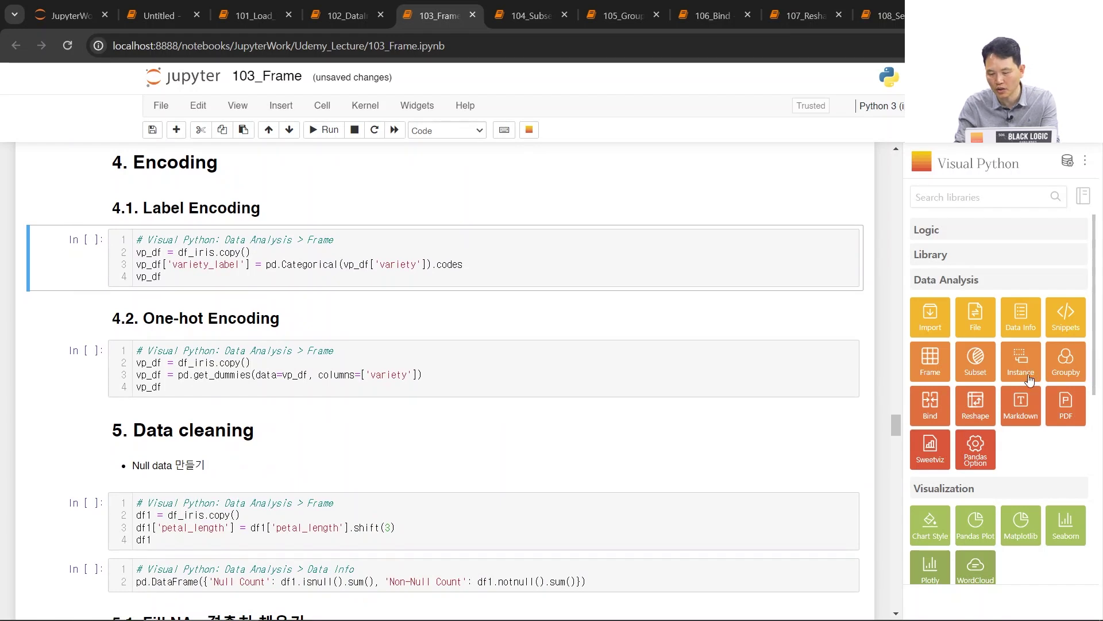
left_click(927, 366)
left_click(419, 195)
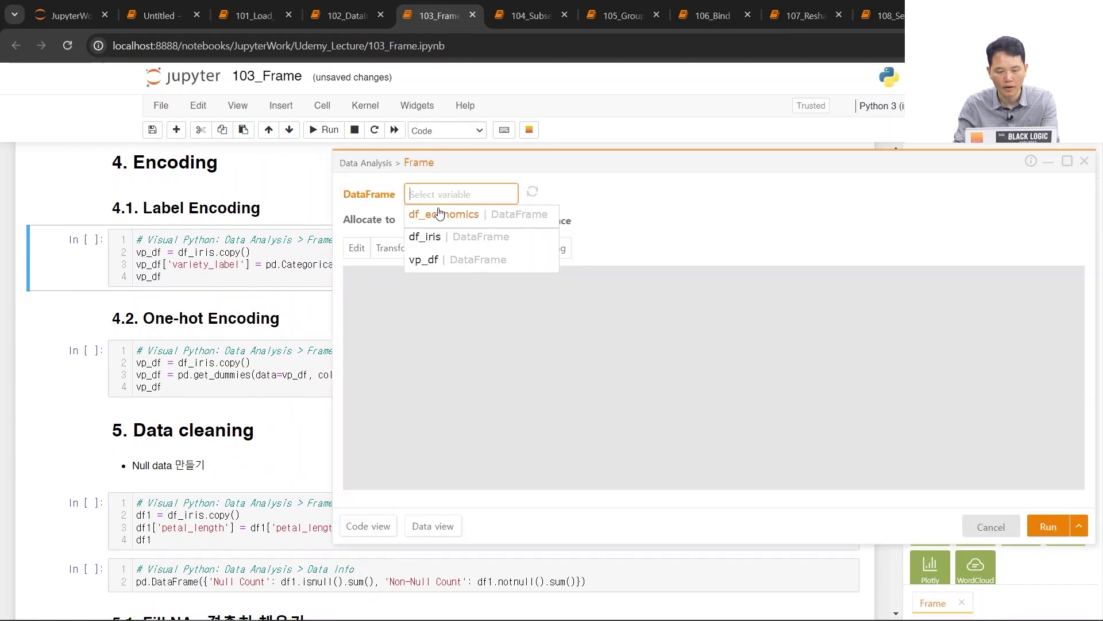
left_click(432, 240)
Apply Label encoding to the variety column and run the generated code in the notebook
left_click(712, 278)
mouse_move(477, 248)
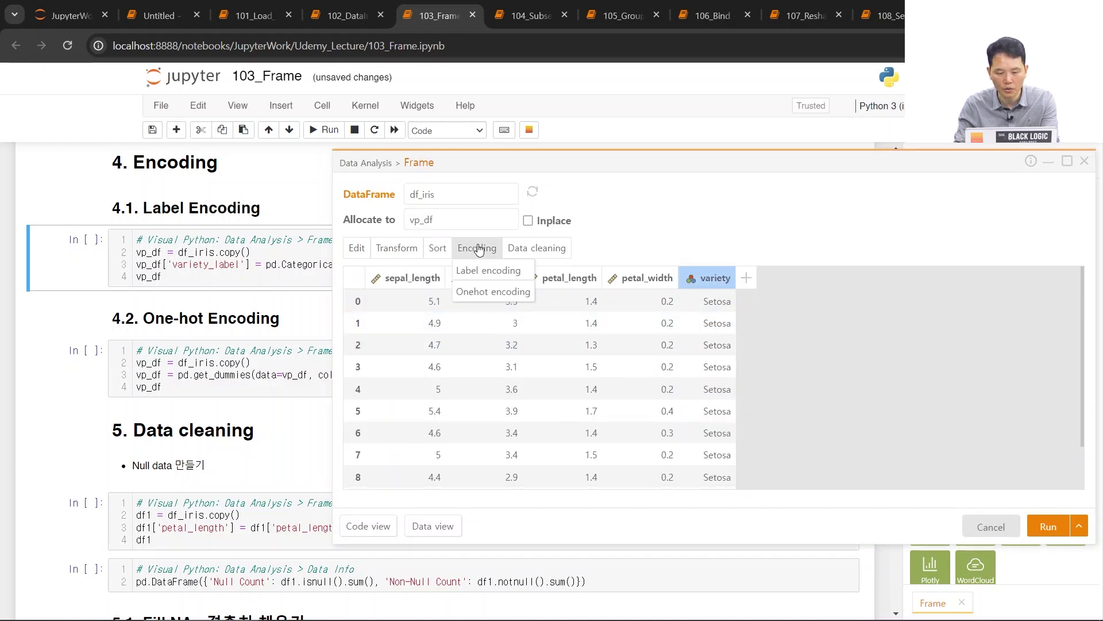
left_click(482, 271)
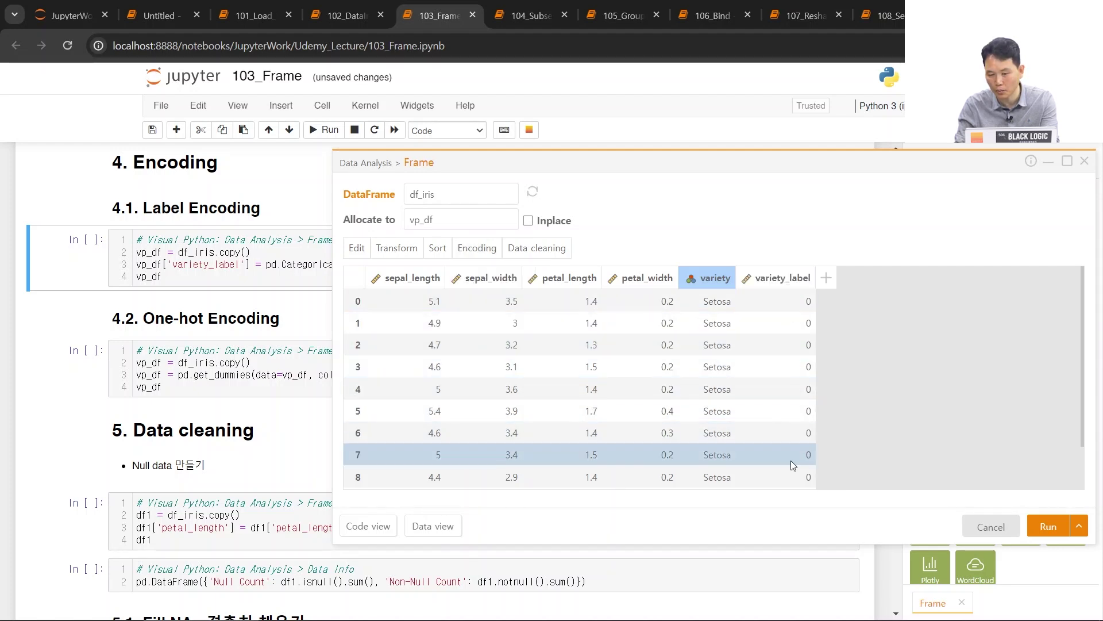
mouse_move(477, 249)
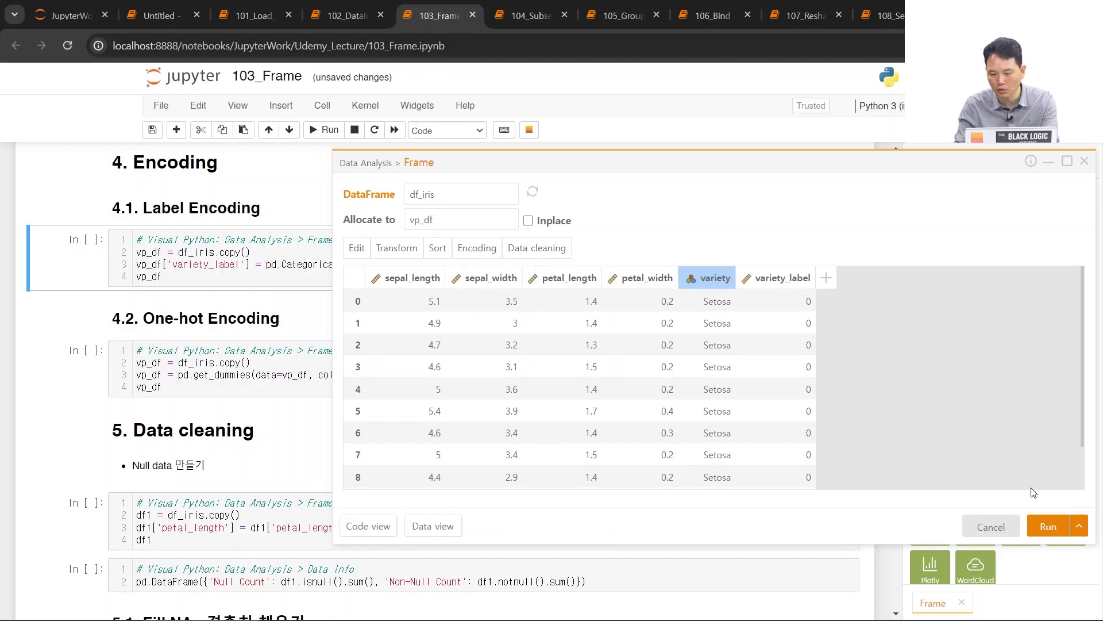
left_click(1047, 526)
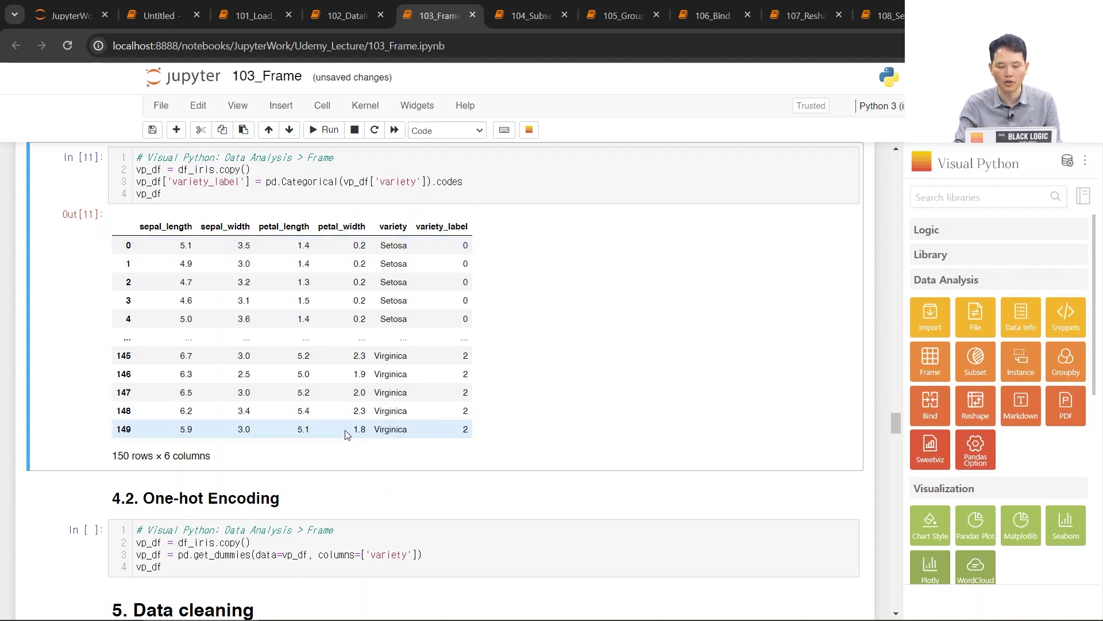
Apply Onehot encoding to the variety column of df_iris in a new Frame and run the generated code
left_click(930, 370)
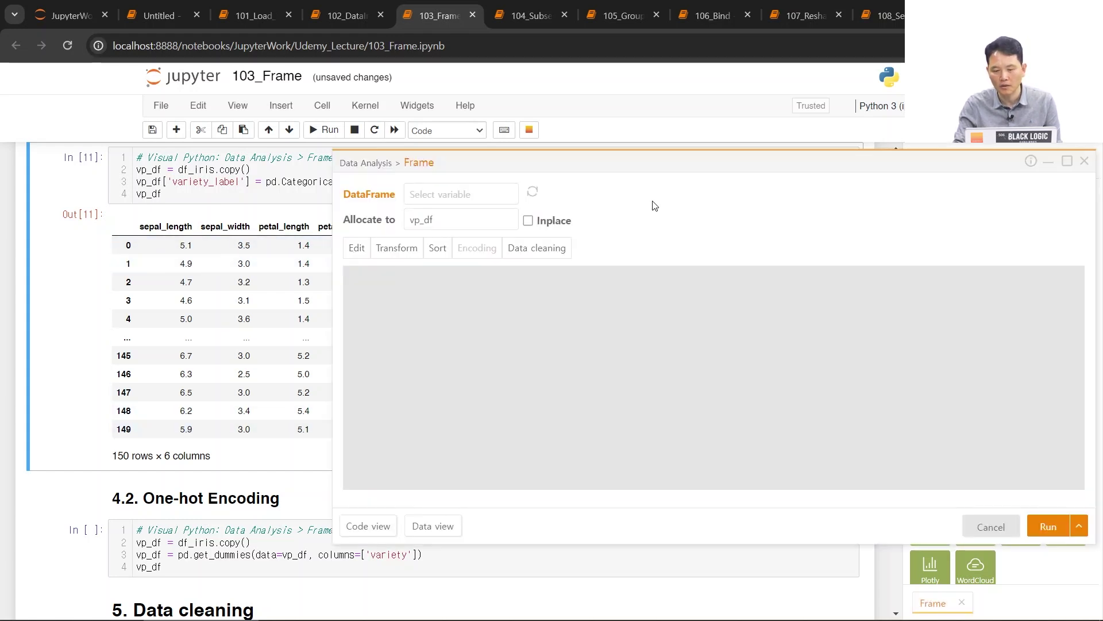
left_click(436, 195)
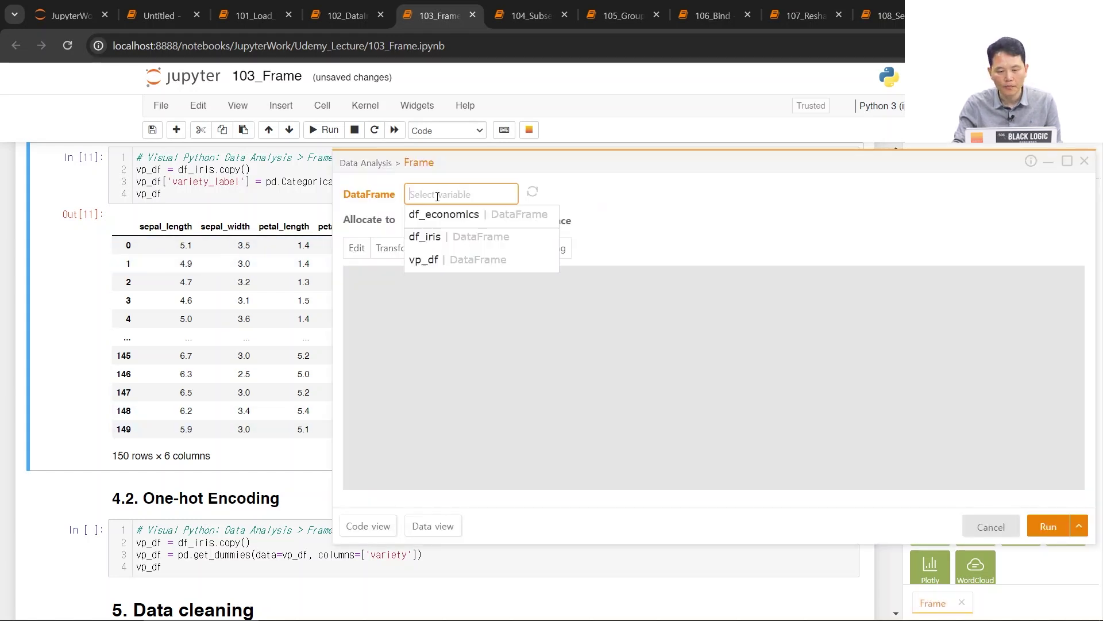
left_click(424, 240)
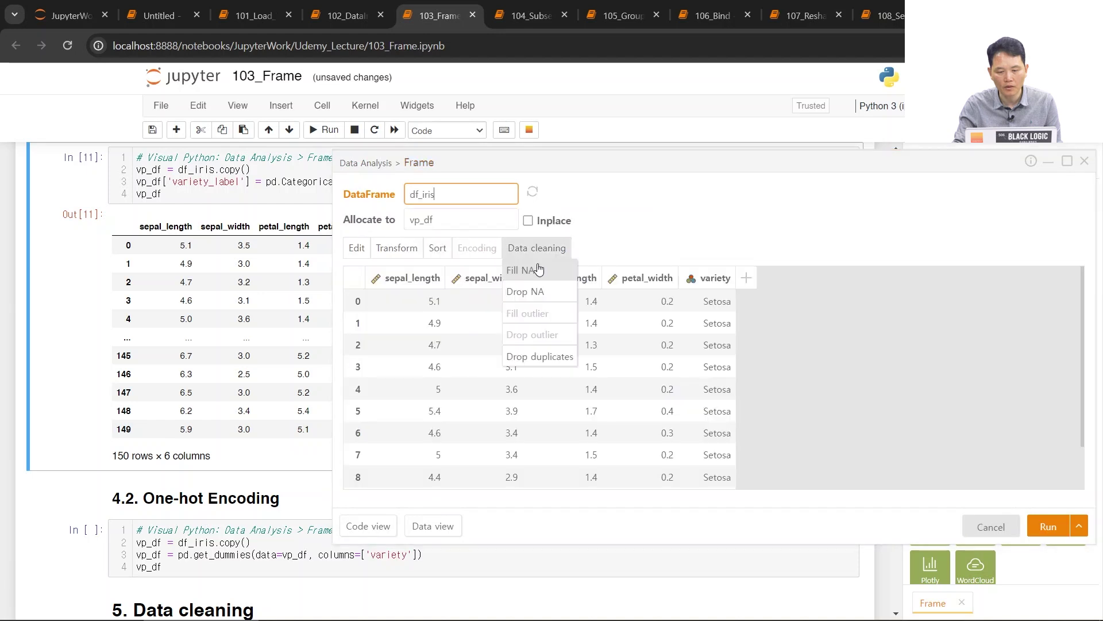
left_click(707, 280)
mouse_move(477, 253)
mouse_move(476, 247)
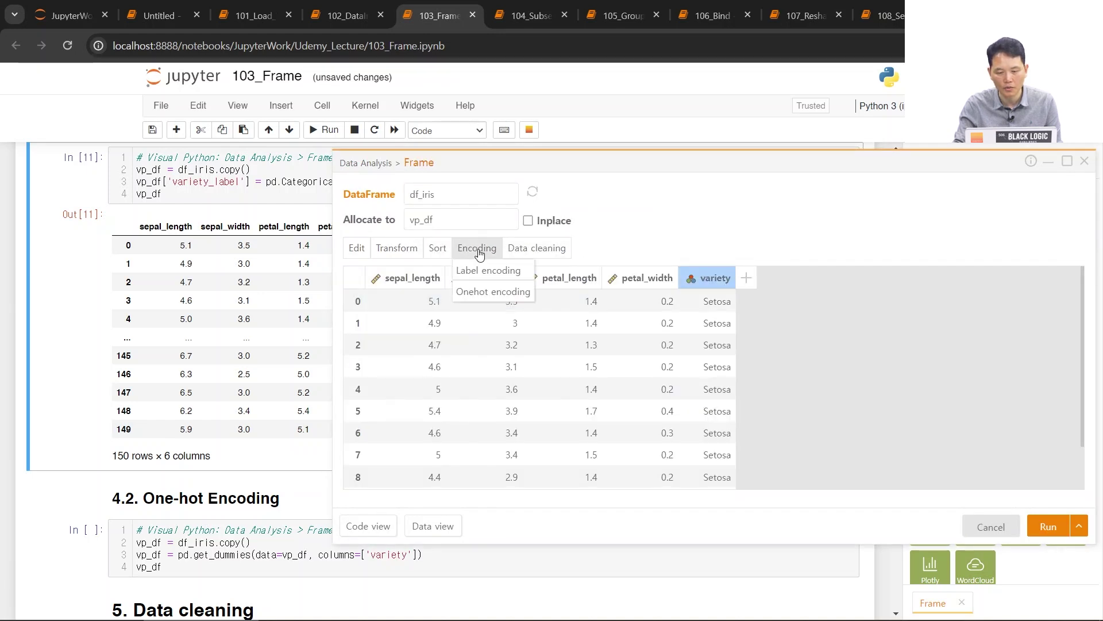
left_click(476, 291)
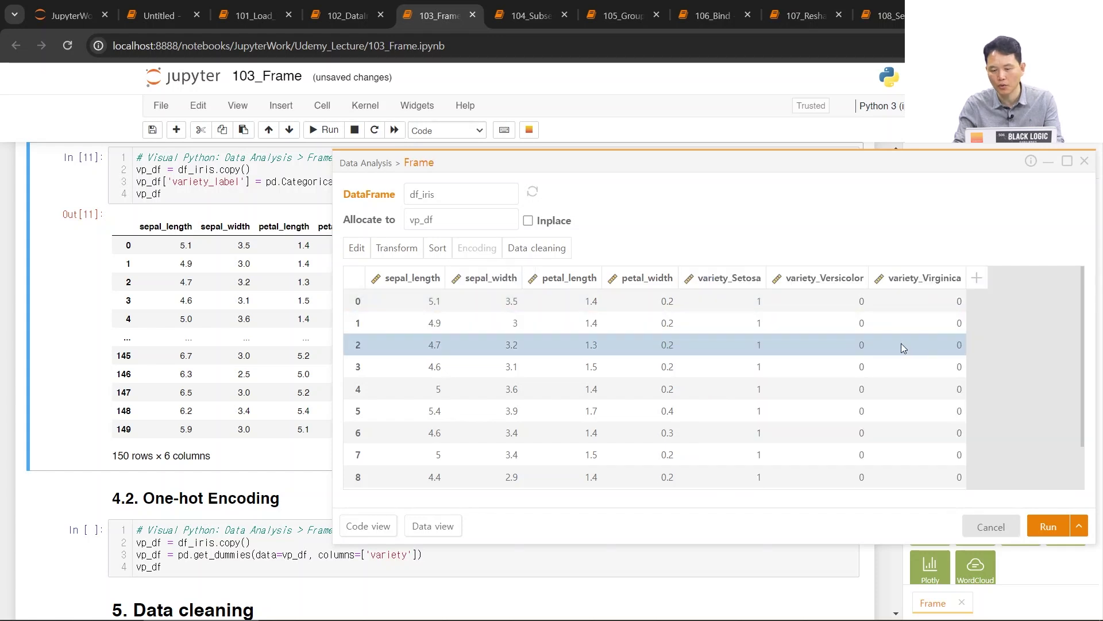
left_click(1048, 526)
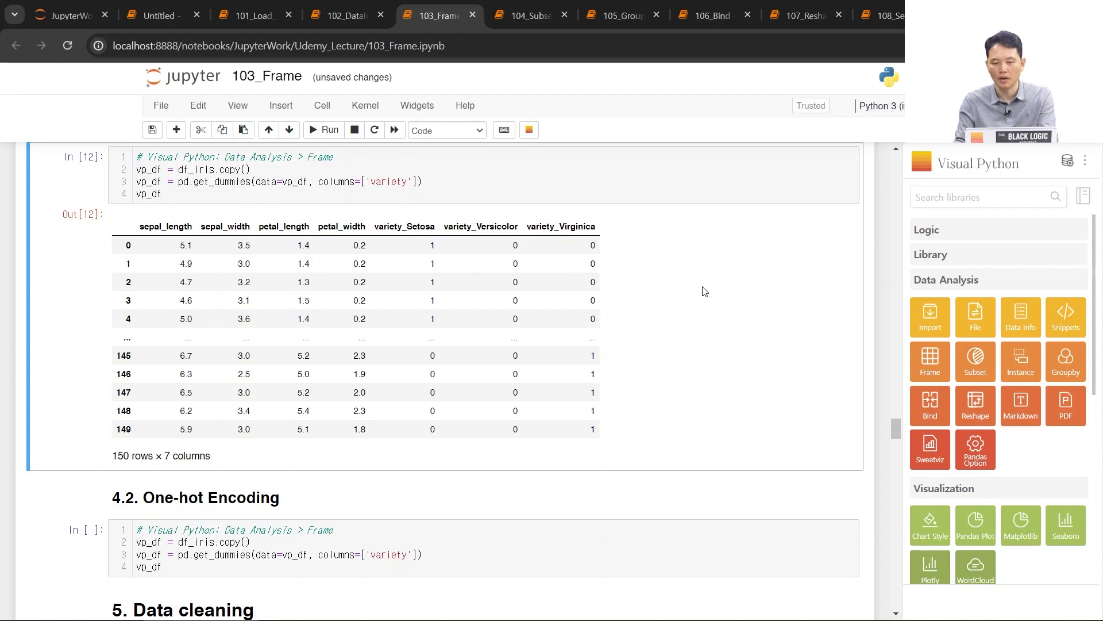
Select the first code cell under 5. Data cleaning and load df_iris into a new Visual Python Frame
scroll(693, 327, "down", 2)
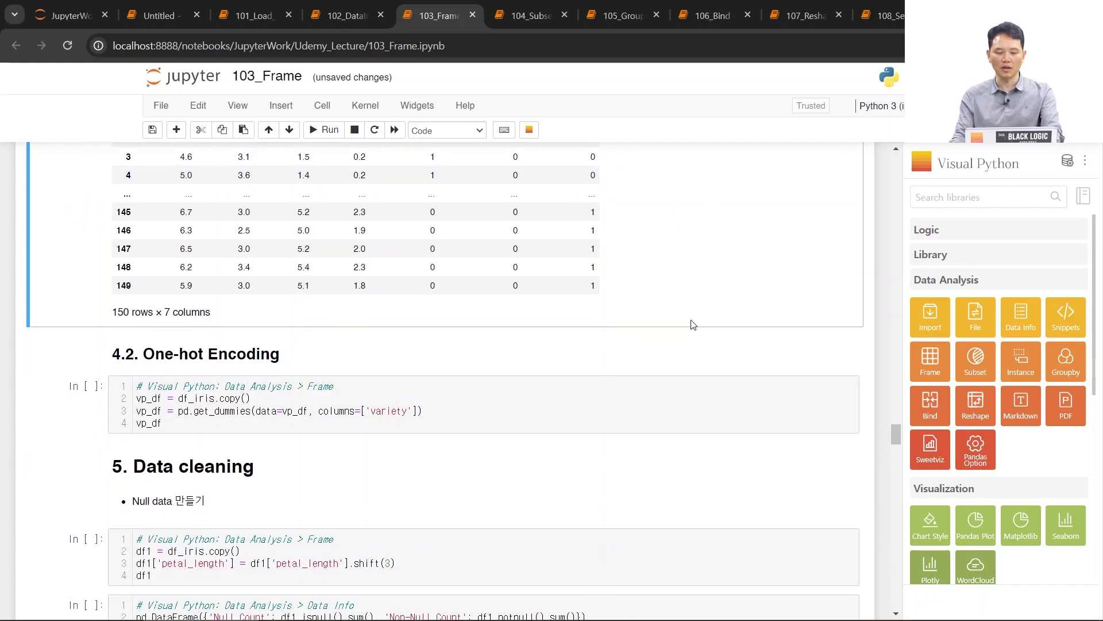
scroll(710, 325, "down", 1)
scroll(711, 325, "down", 2)
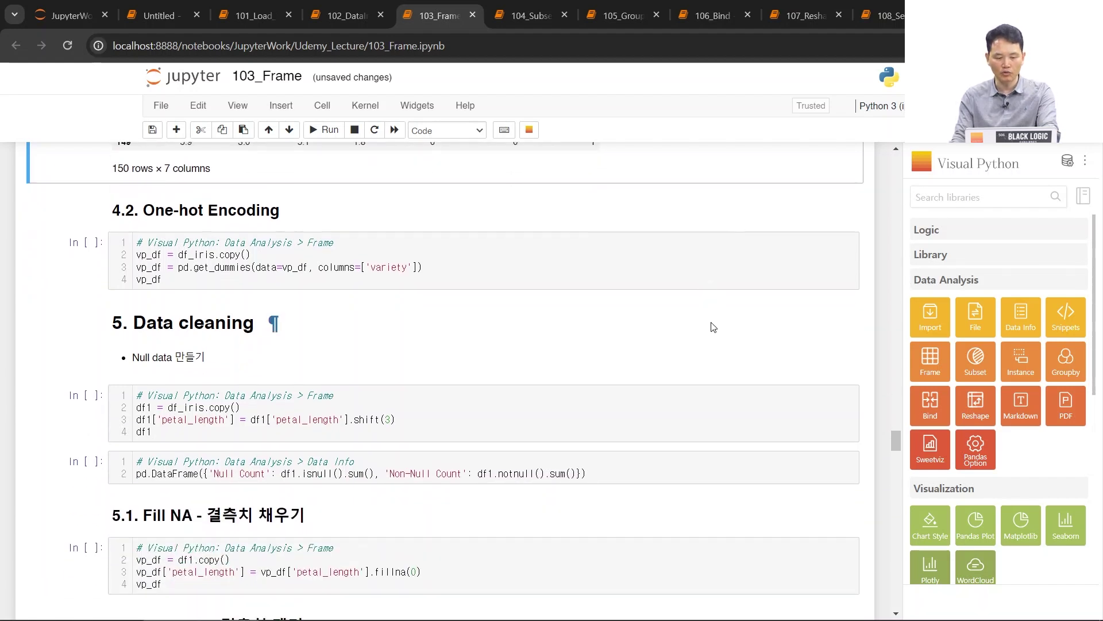
scroll(711, 326, "down", 1)
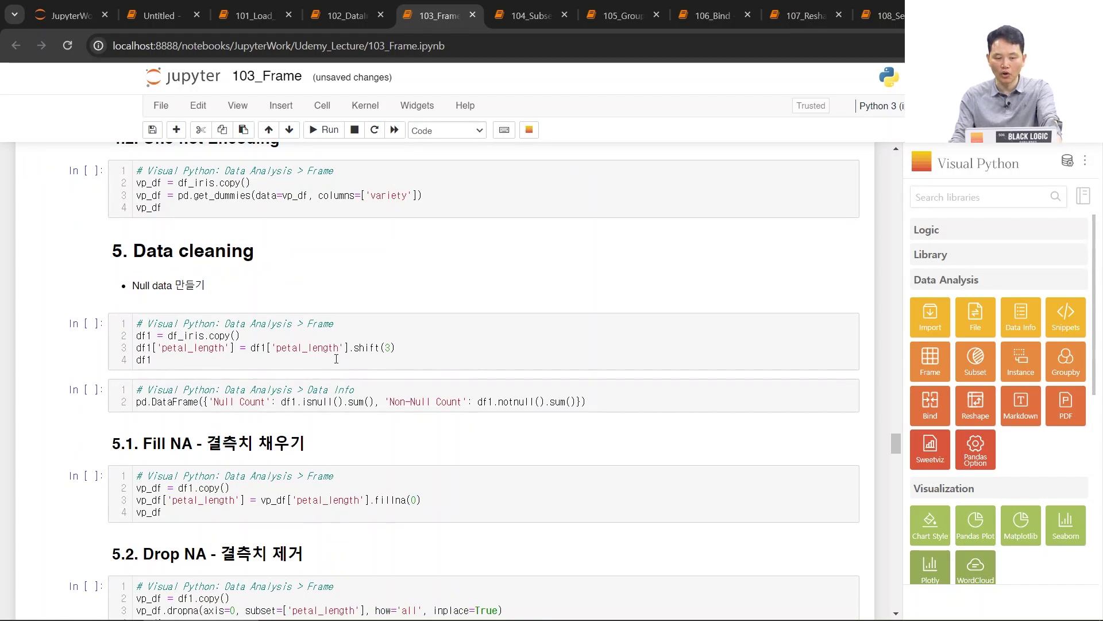
left_click(83, 344)
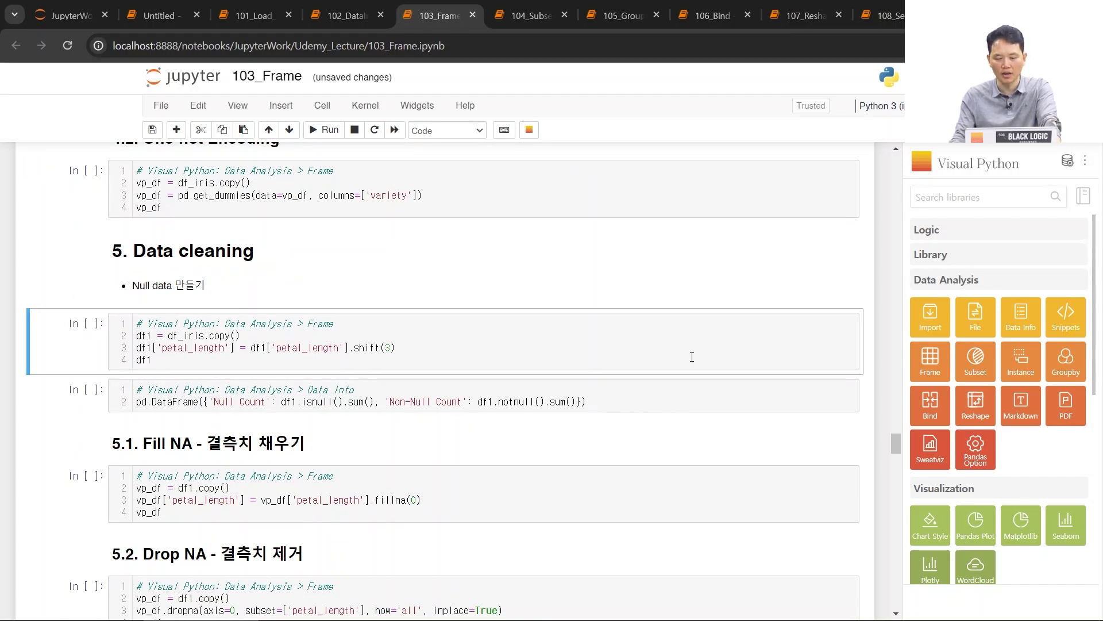
left_click(940, 370)
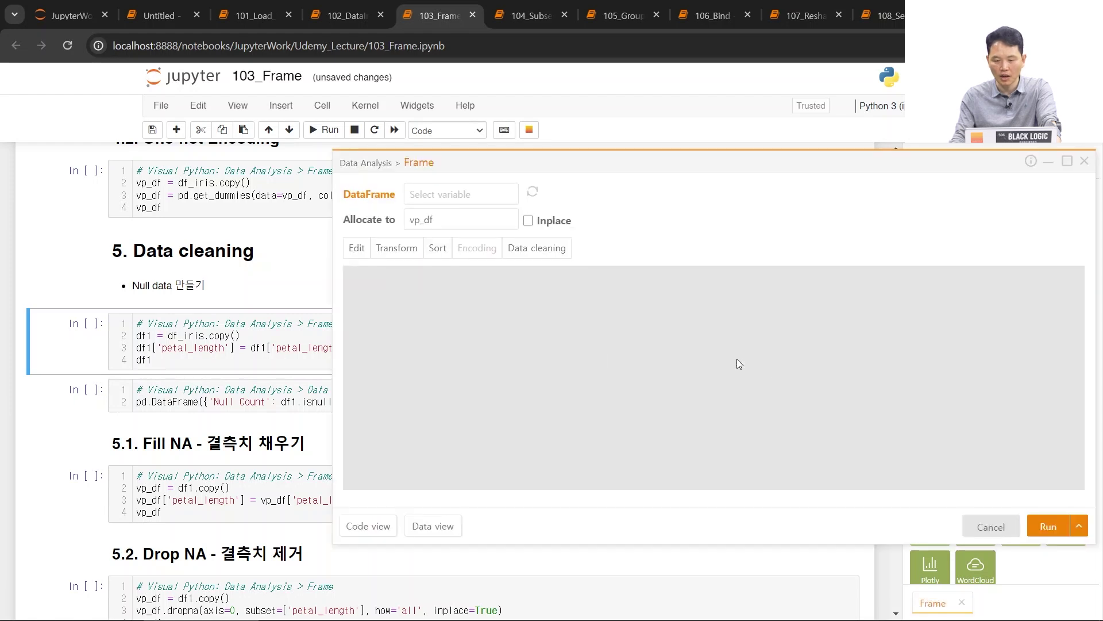
left_click(438, 196)
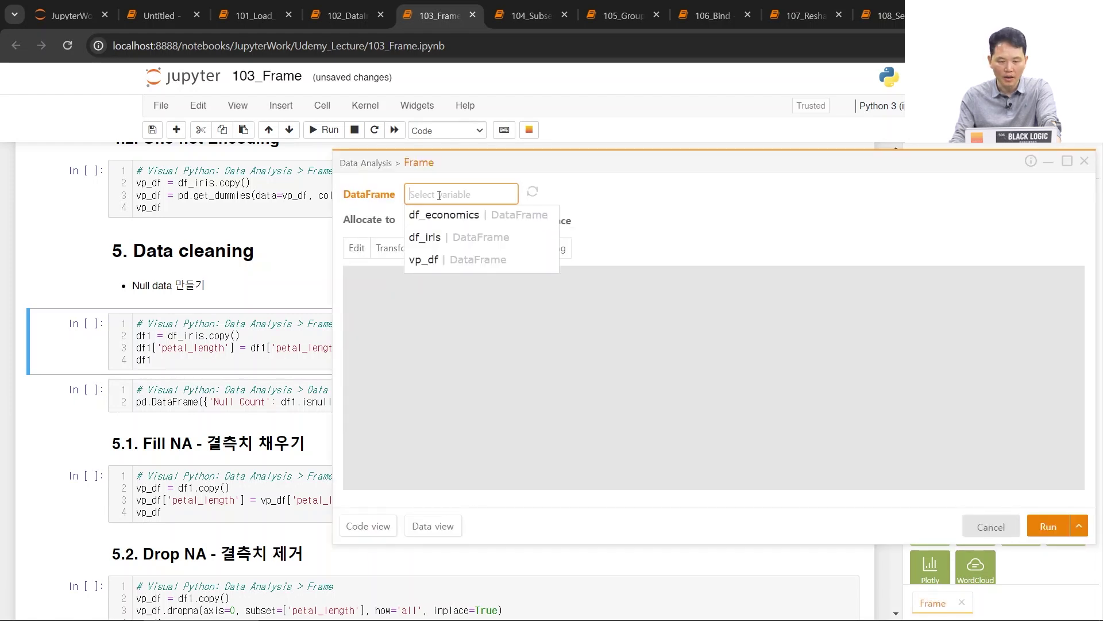
left_click(422, 237)
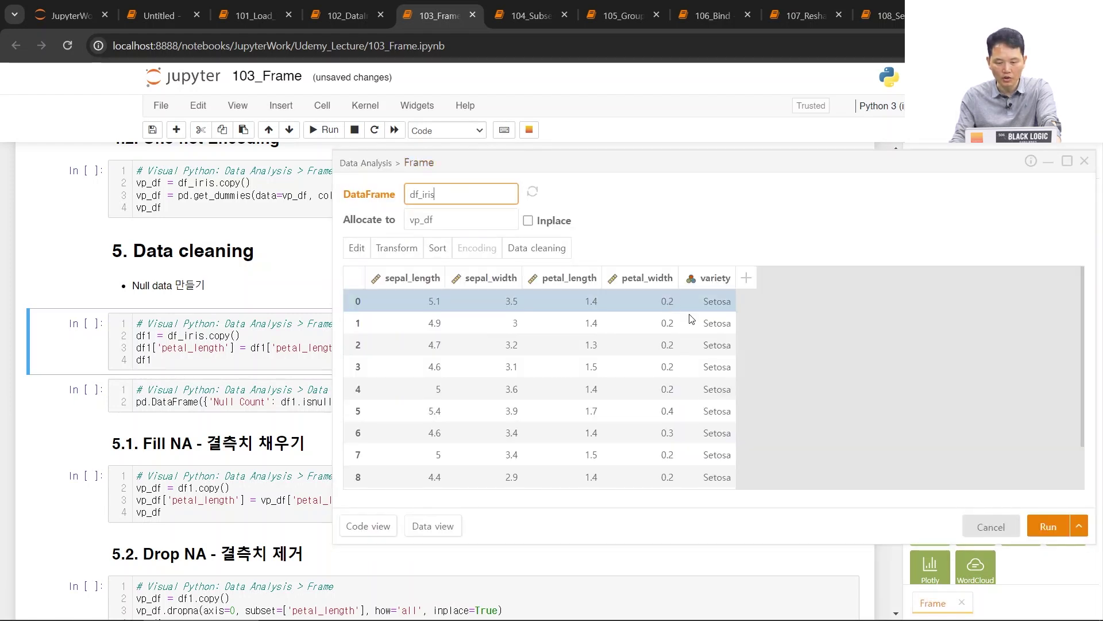
Shift the petal_length column of df_iris by 3 periods with Data shift
left_click(566, 278)
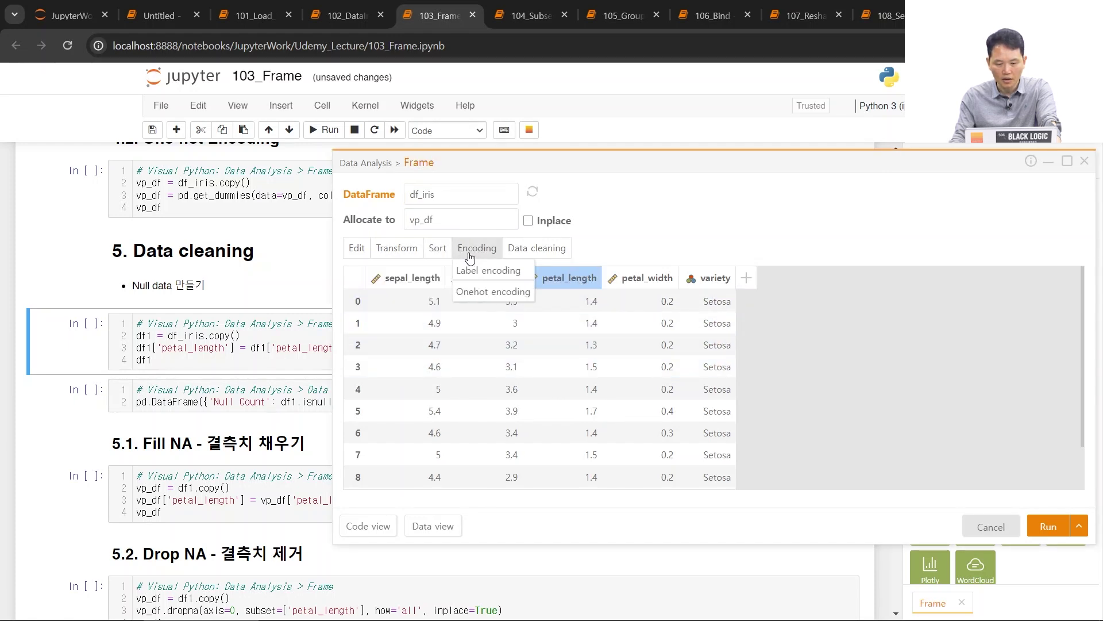
mouse_move(405, 256)
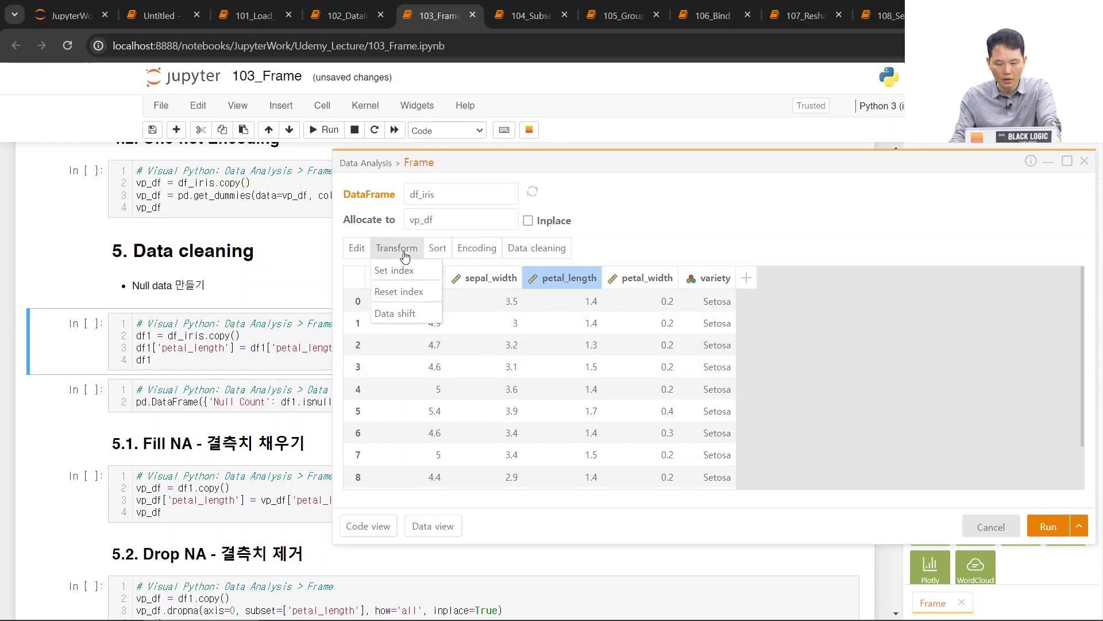
left_click(409, 315)
double_click(687, 283)
type("3")
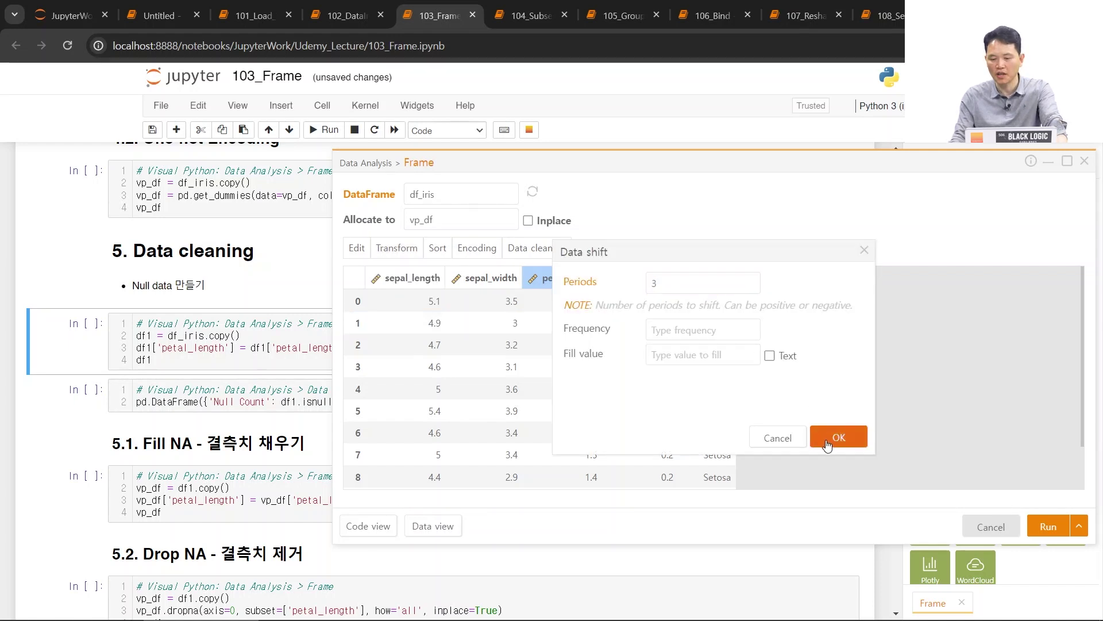
left_click(838, 437)
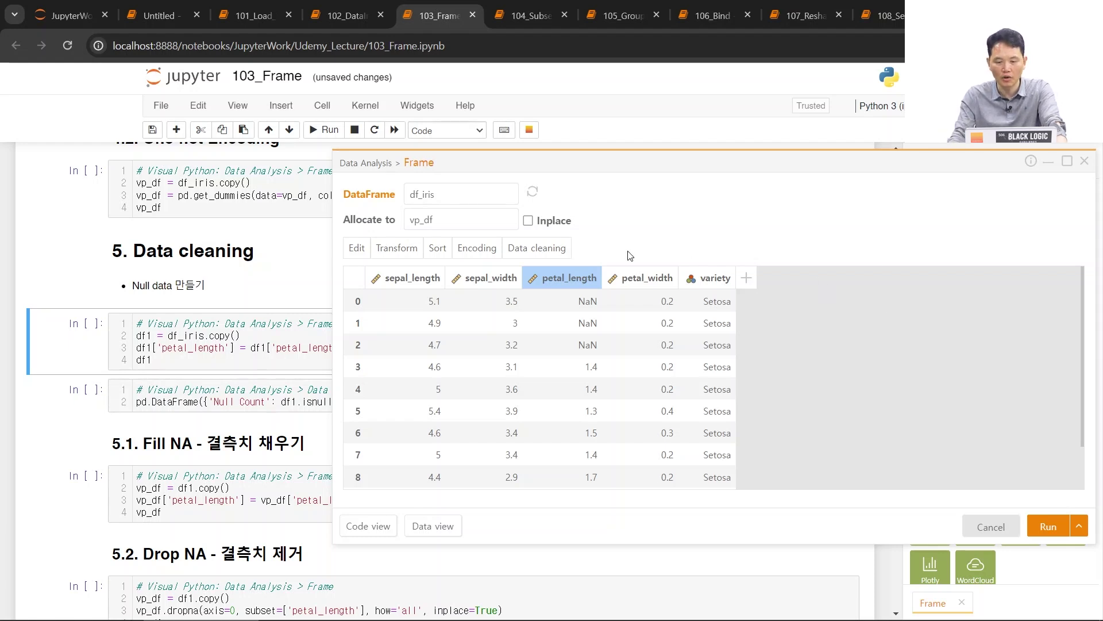
mouse_move(519, 246)
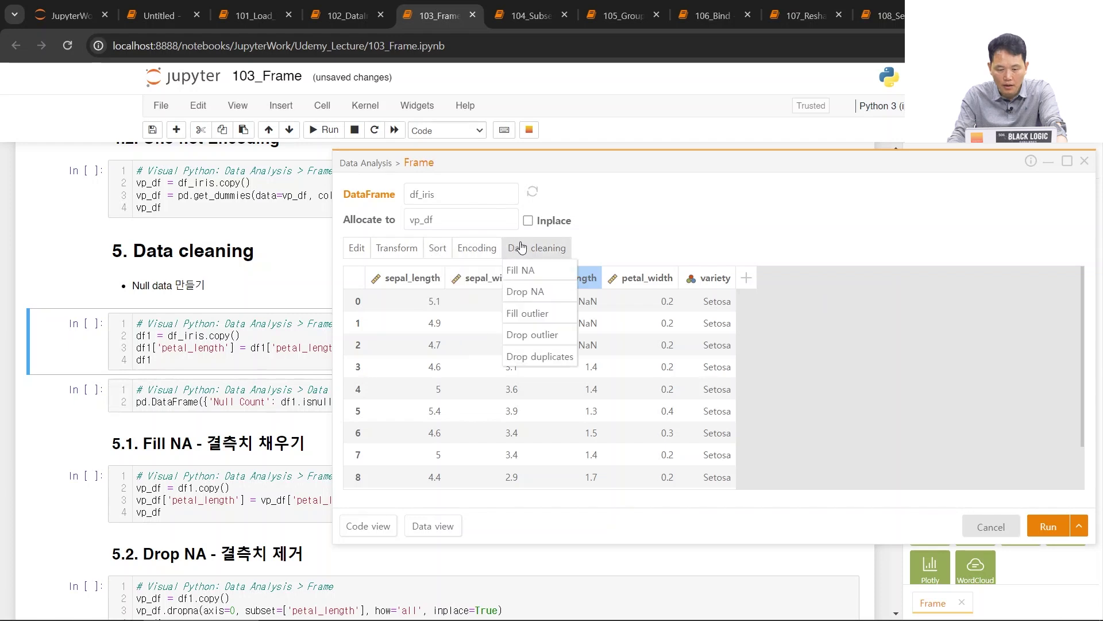
left_click(533, 296)
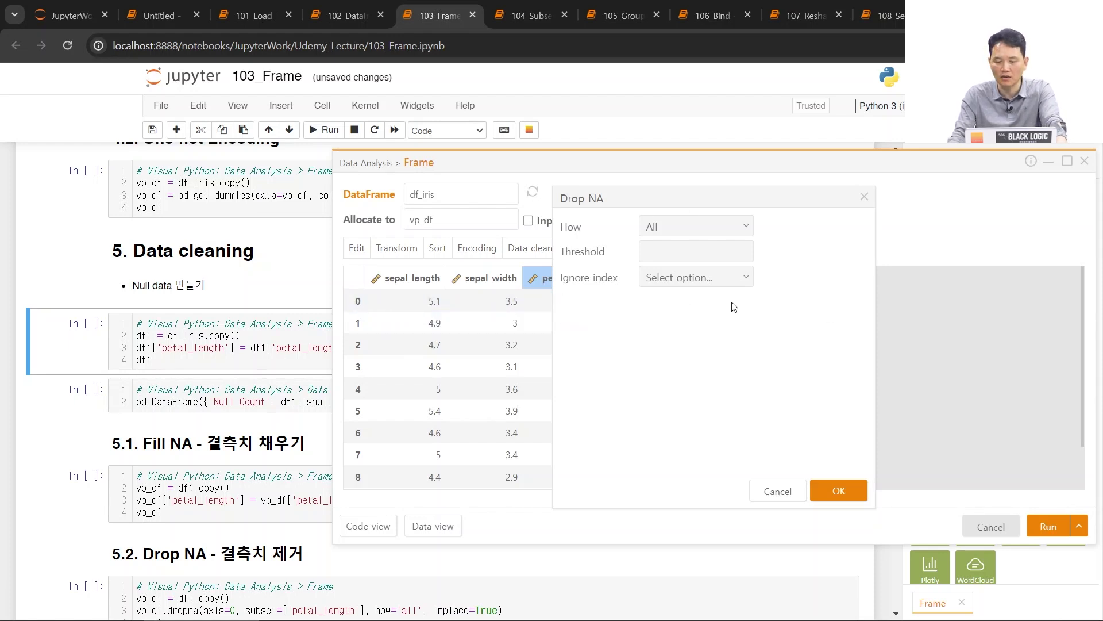
left_click(778, 493)
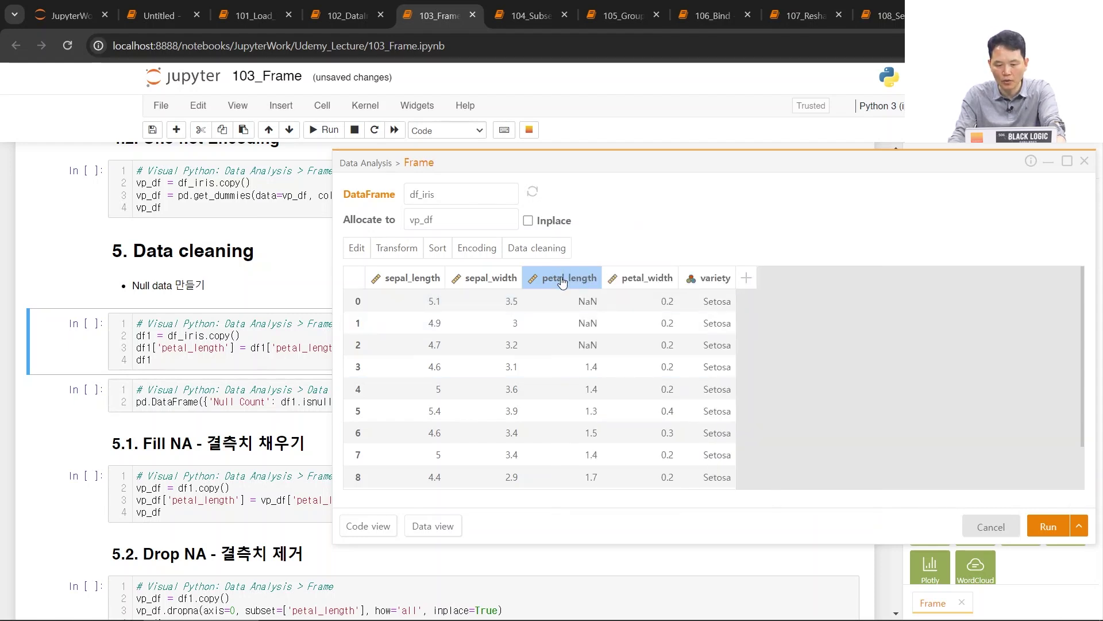
Fill the missing petal_length values with 0 using the Fill NA data cleaning function
mouse_move(522, 251)
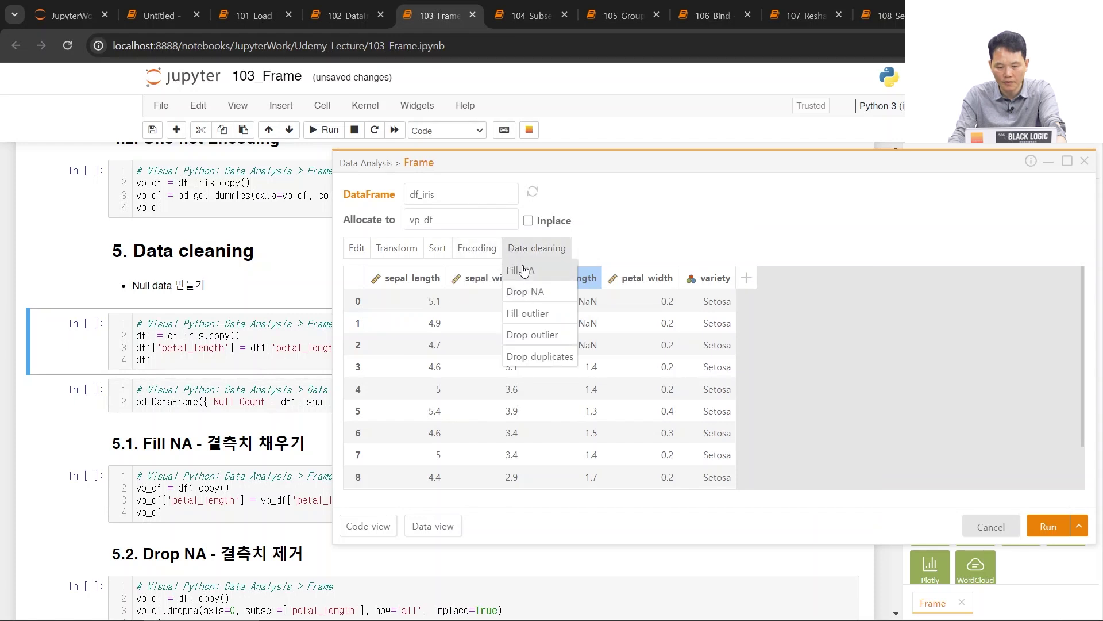
left_click(523, 270)
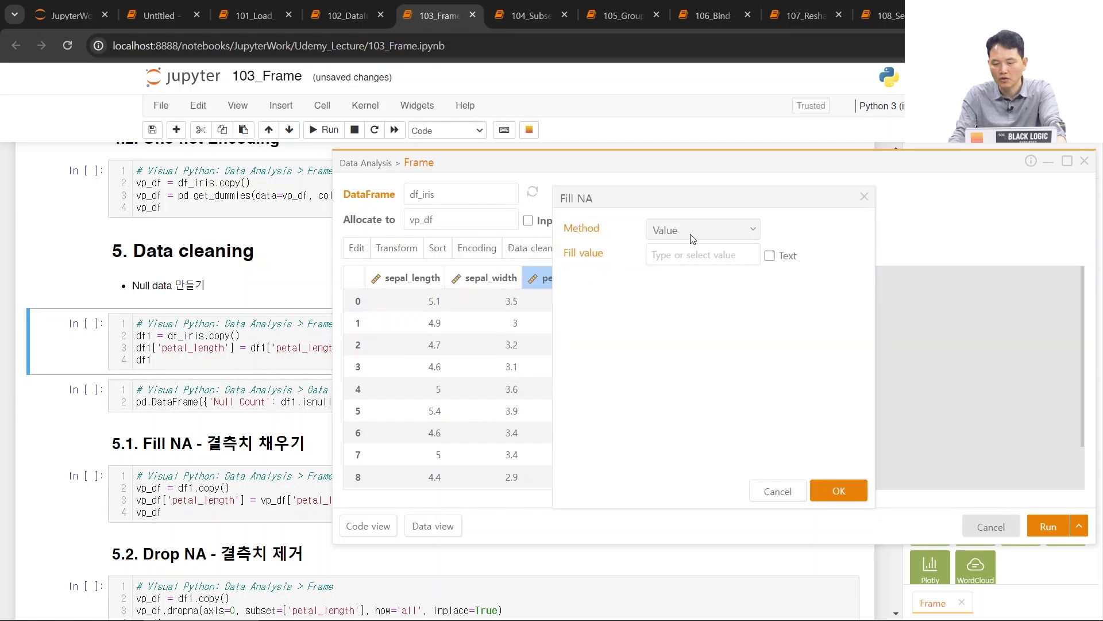
left_click(688, 257)
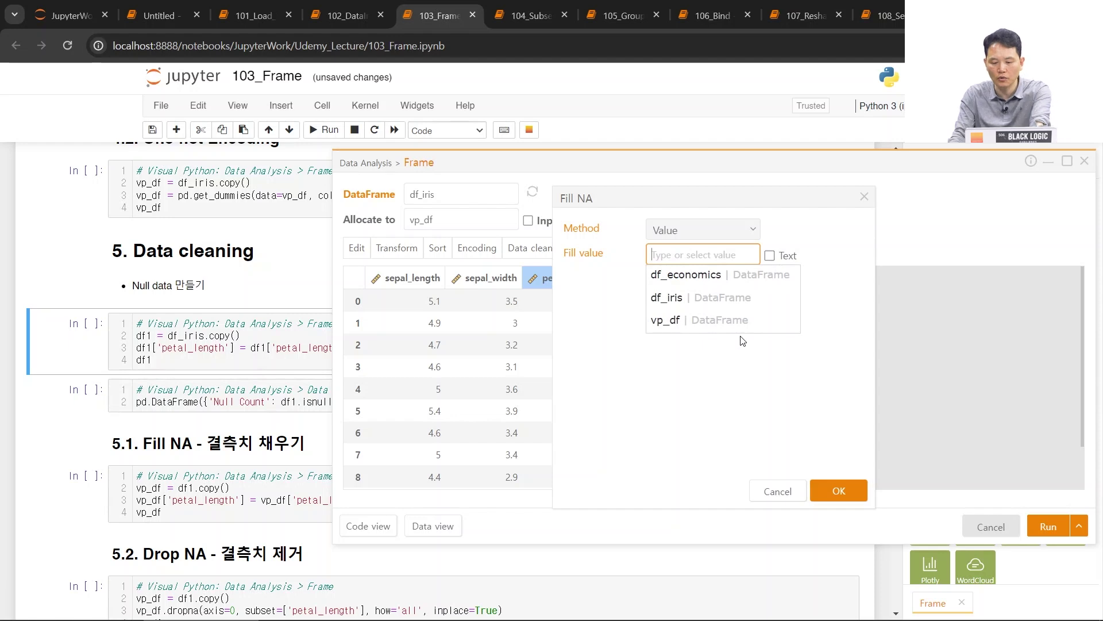
type("0")
left_click(839, 491)
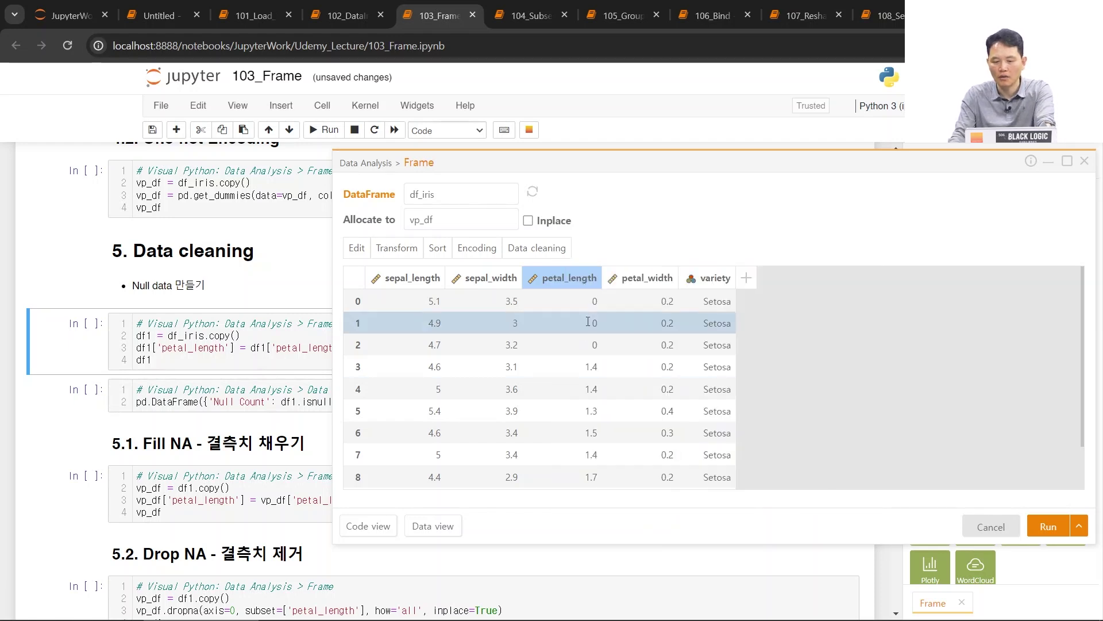
left_click(594, 303)
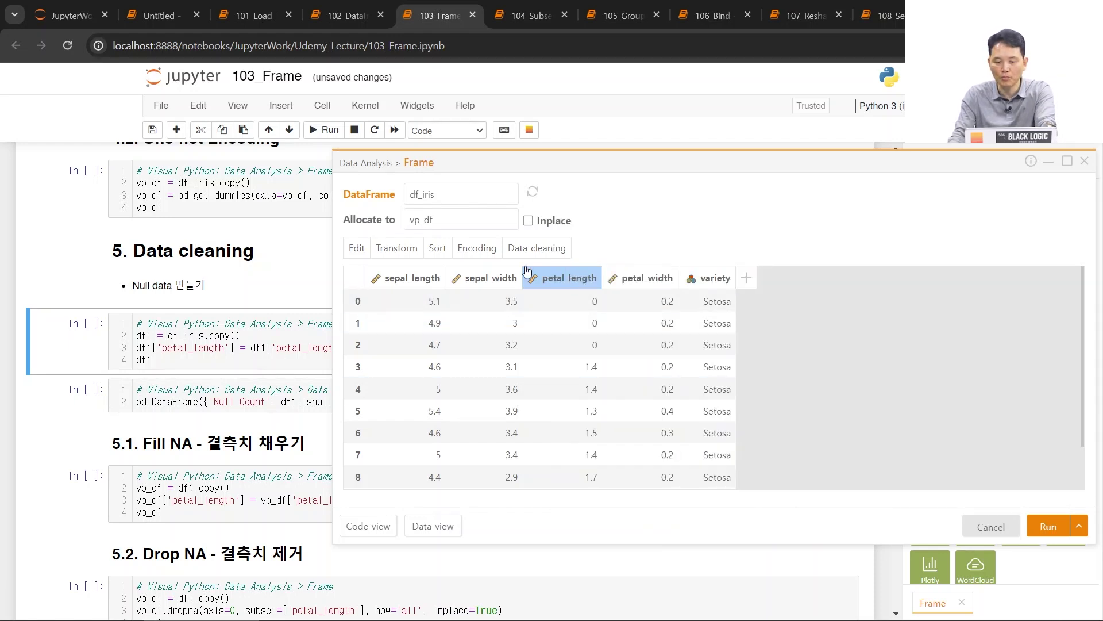
Apply Data shift with 3 periods to the zero-filled petal_length column to create missing values again
left_click(358, 248)
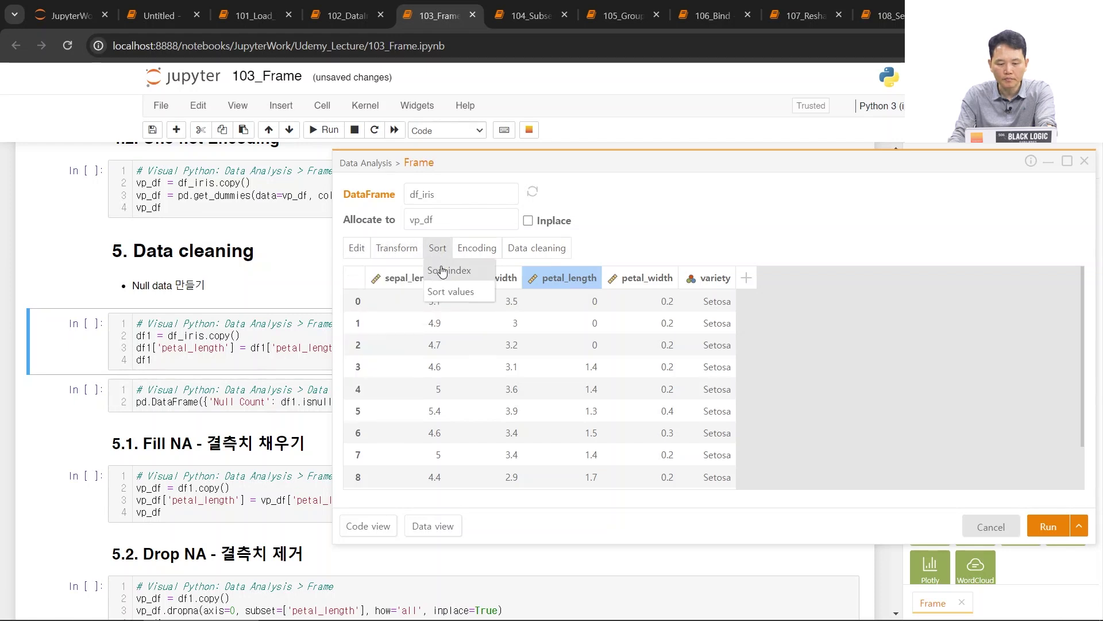
mouse_move(402, 248)
left_click(407, 316)
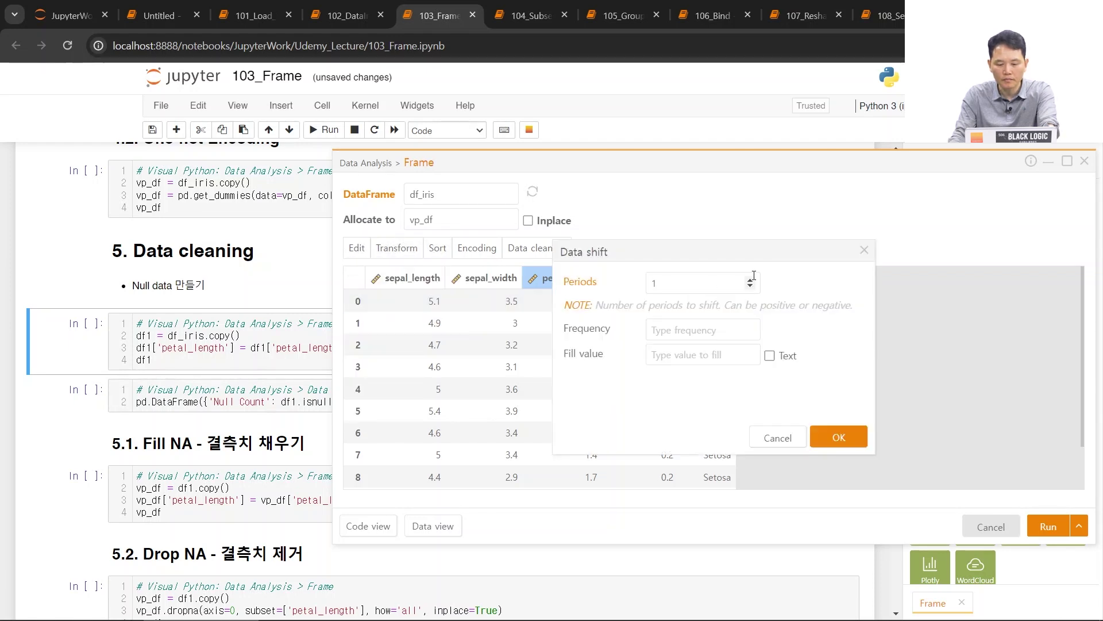
double_click(685, 284)
type("3")
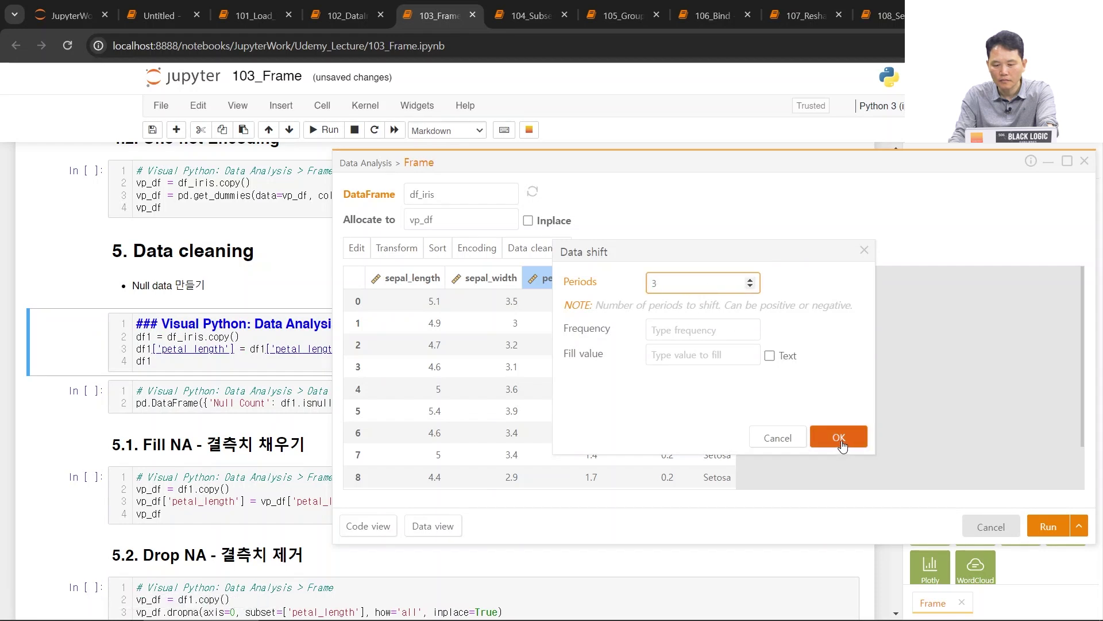
left_click(840, 444)
Review the Fill NA methods and fill the missing petal_length values with the column's mean
mouse_move(482, 251)
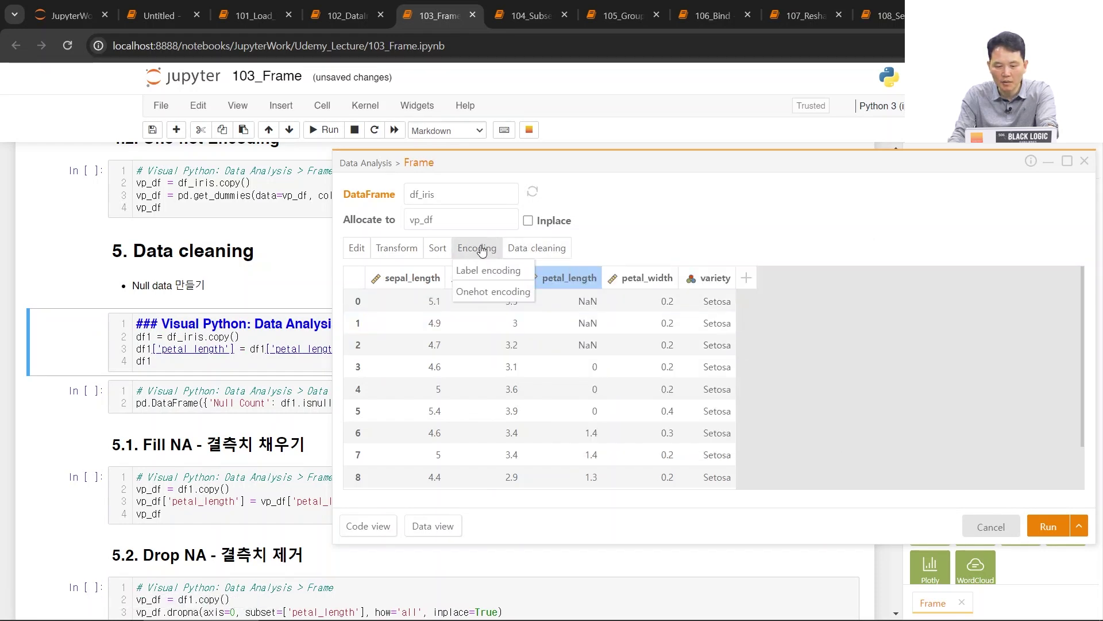
mouse_move(534, 248)
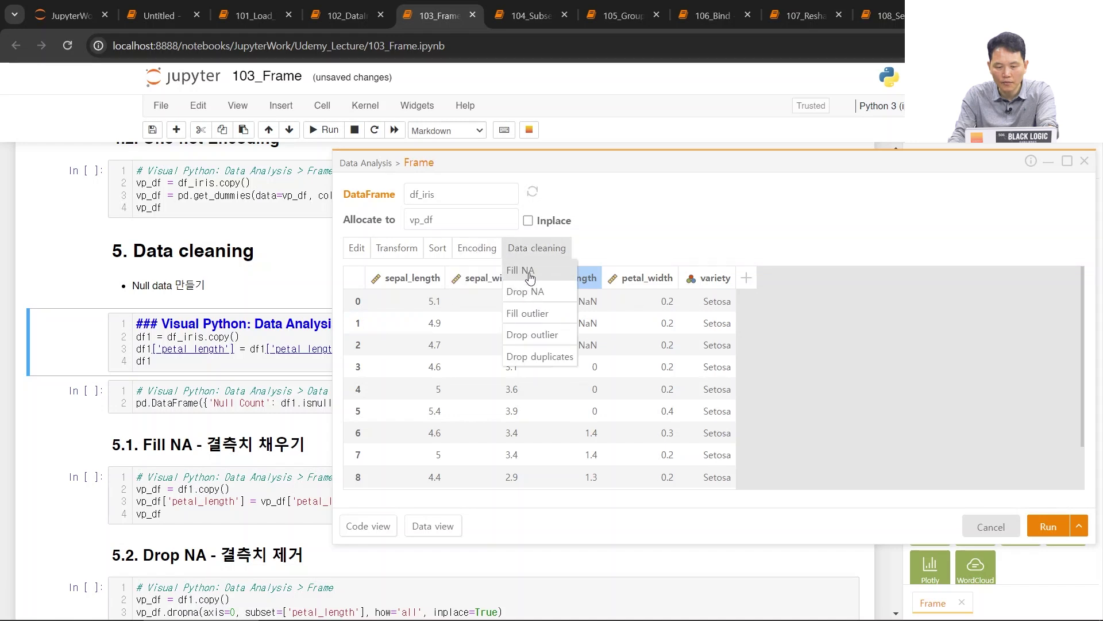
left_click(529, 275)
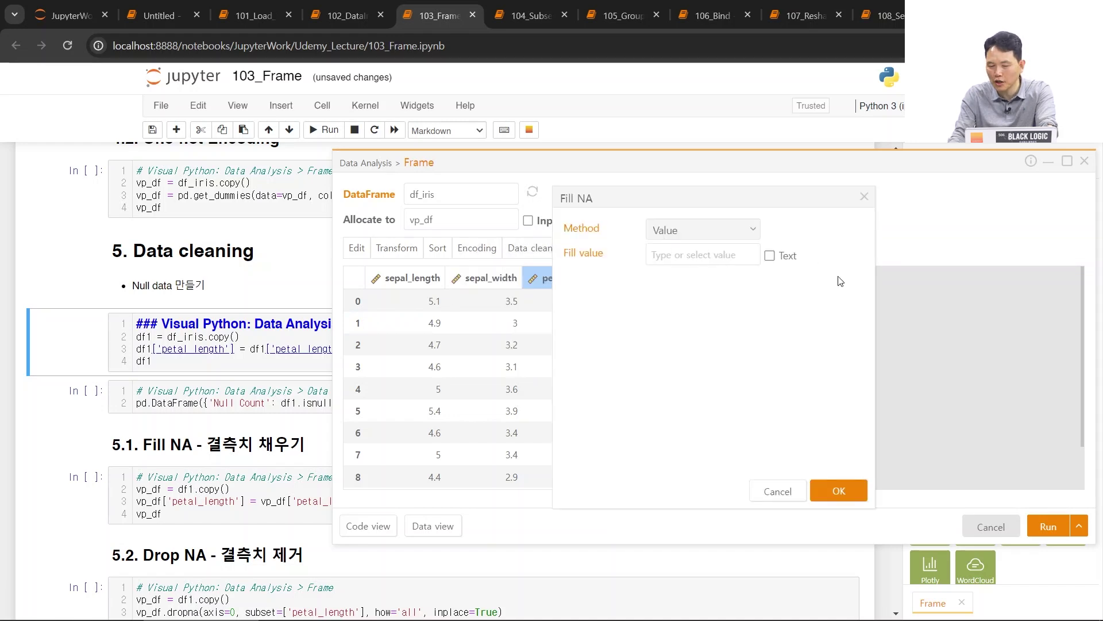
left_click(703, 254)
left_click(697, 227)
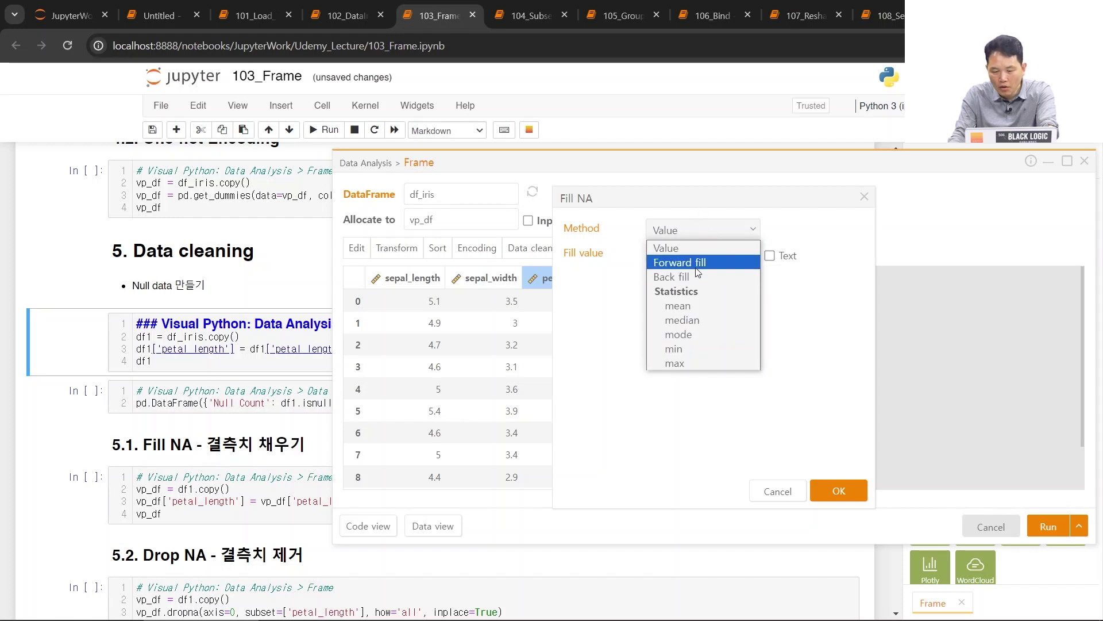
left_click(688, 306)
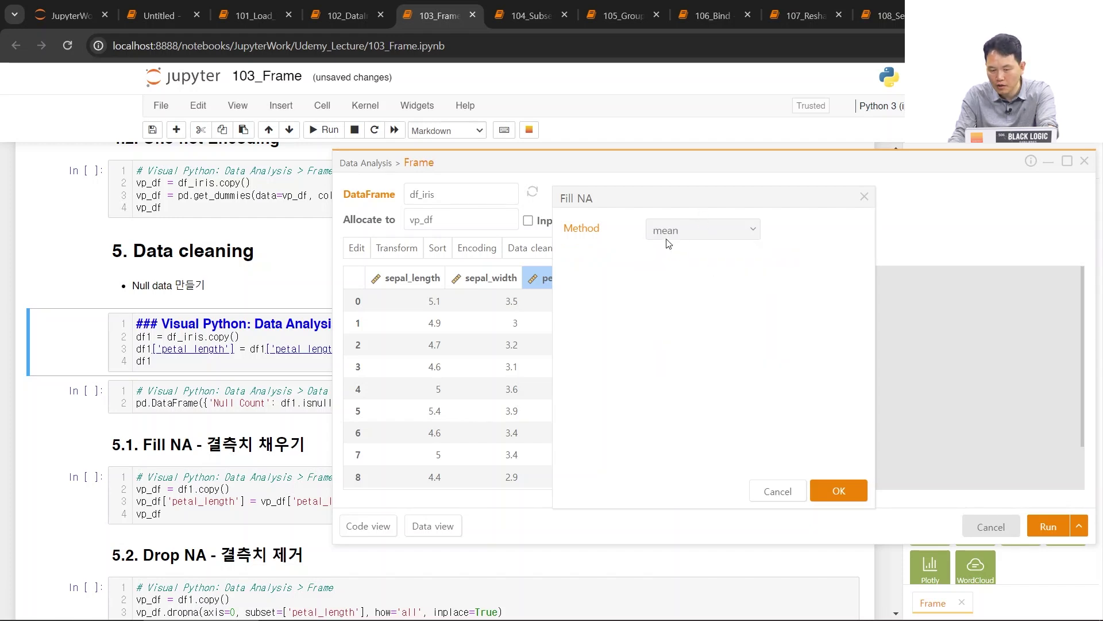
left_click(697, 235)
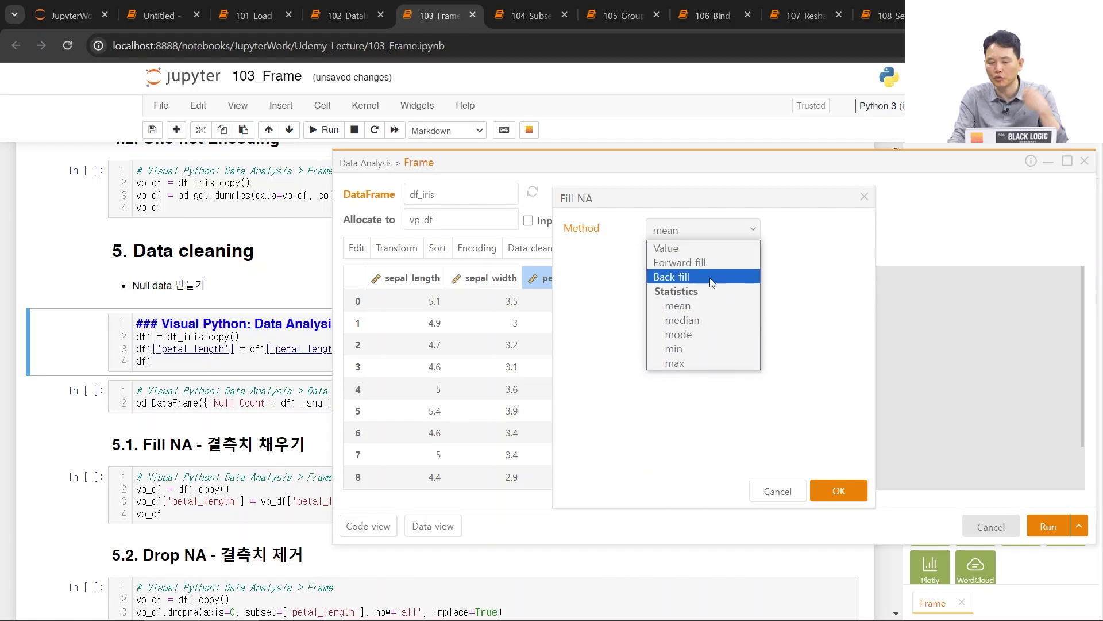
left_click(702, 246)
left_click(689, 253)
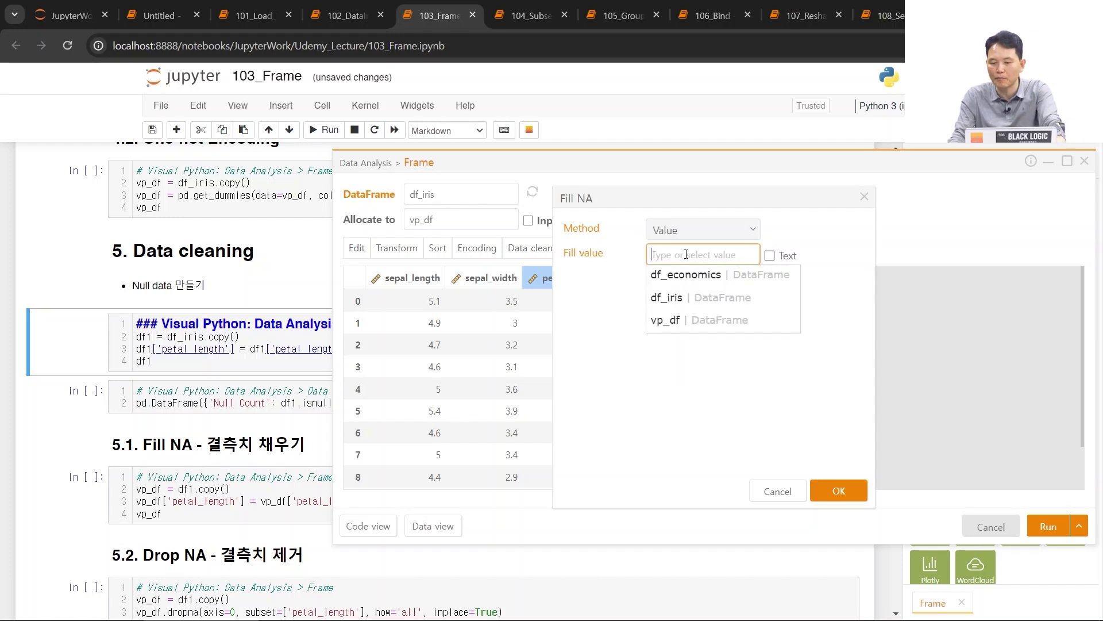
left_click(702, 376)
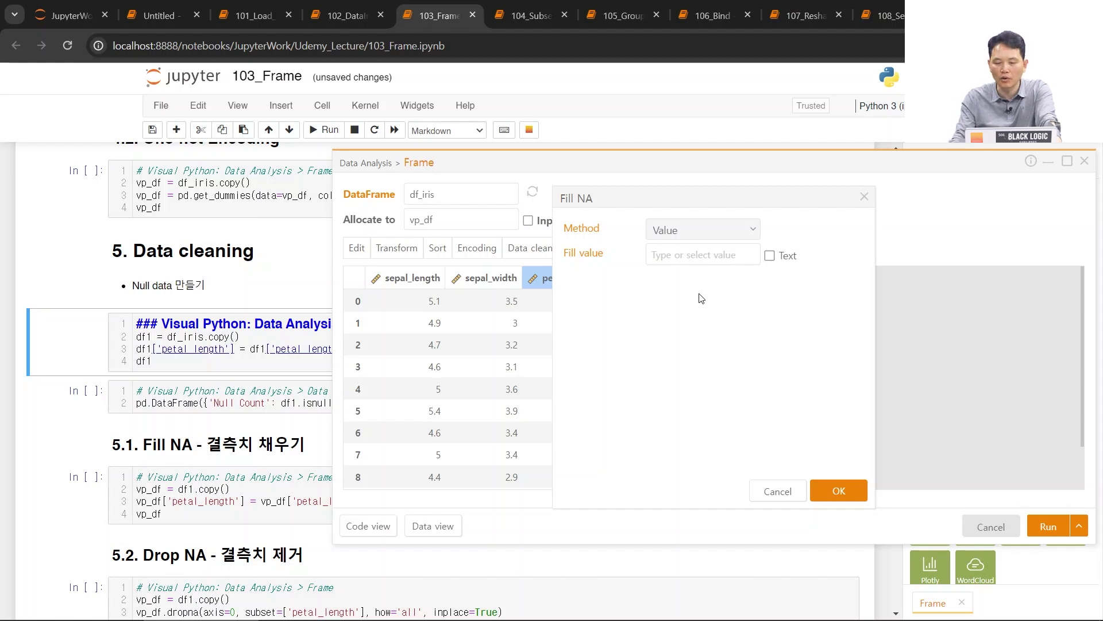
left_click(697, 234)
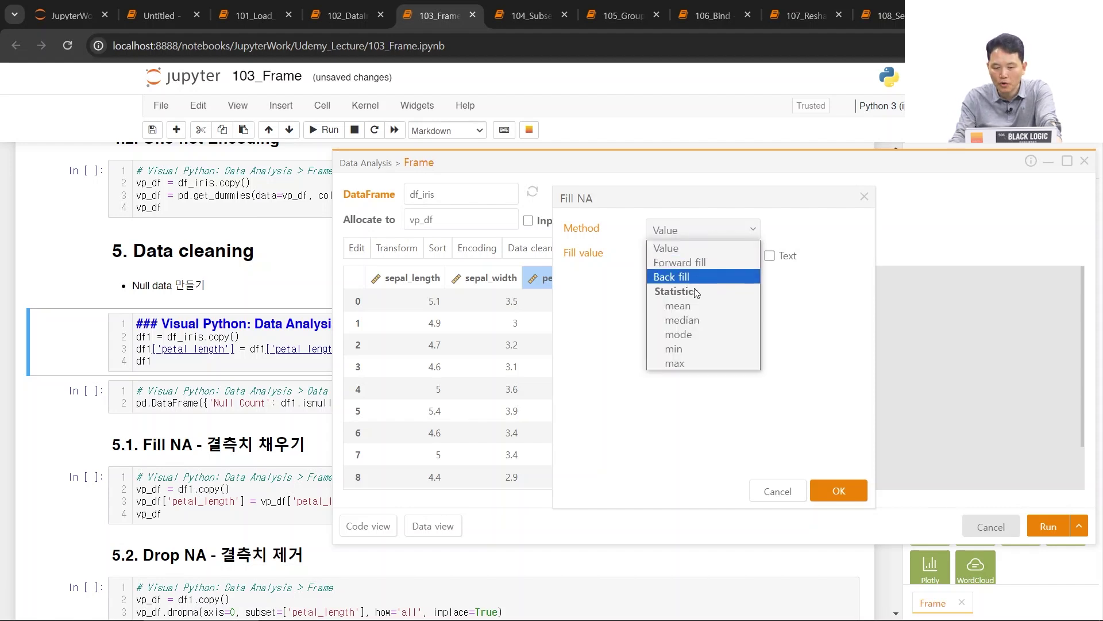
left_click(695, 305)
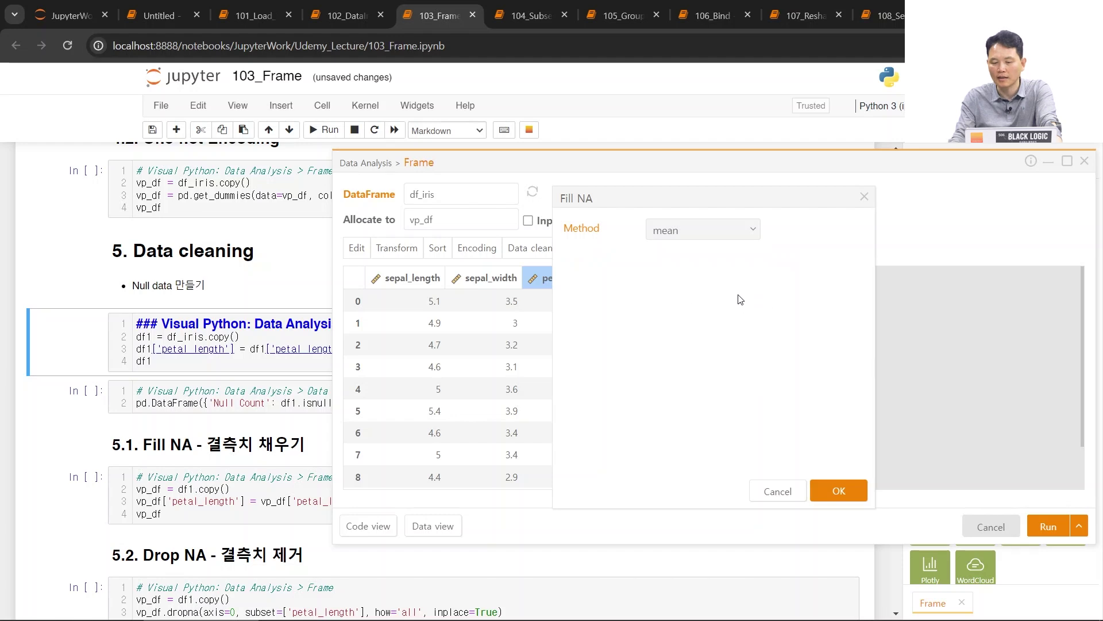
left_click(838, 492)
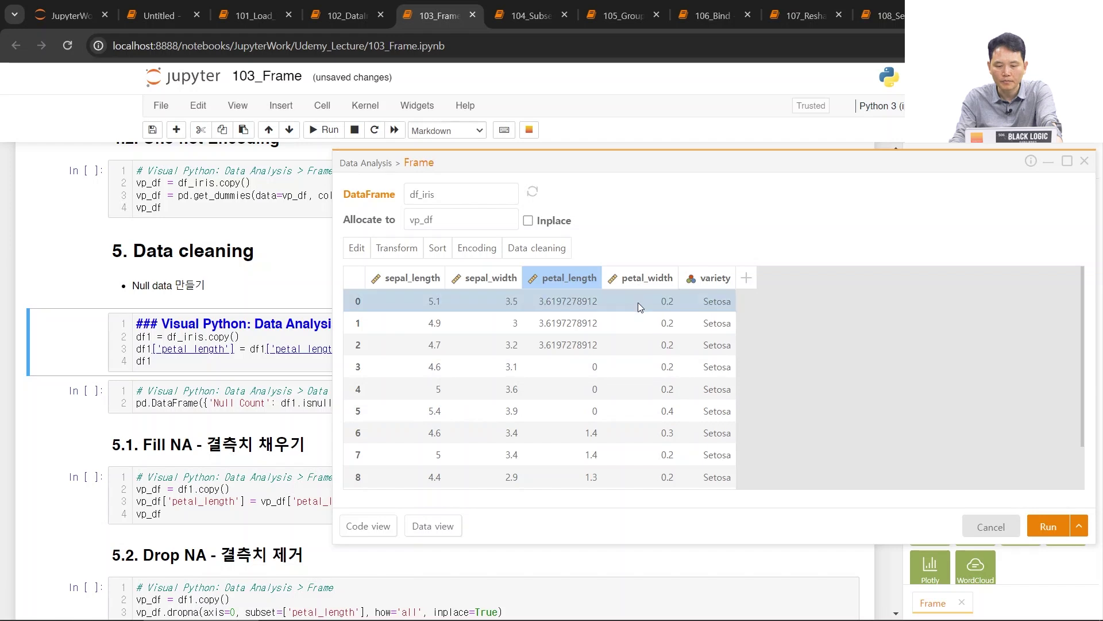
Switch to the AnyDesk Note whiteboard with the box plot sketches
mouse_move(546, 249)
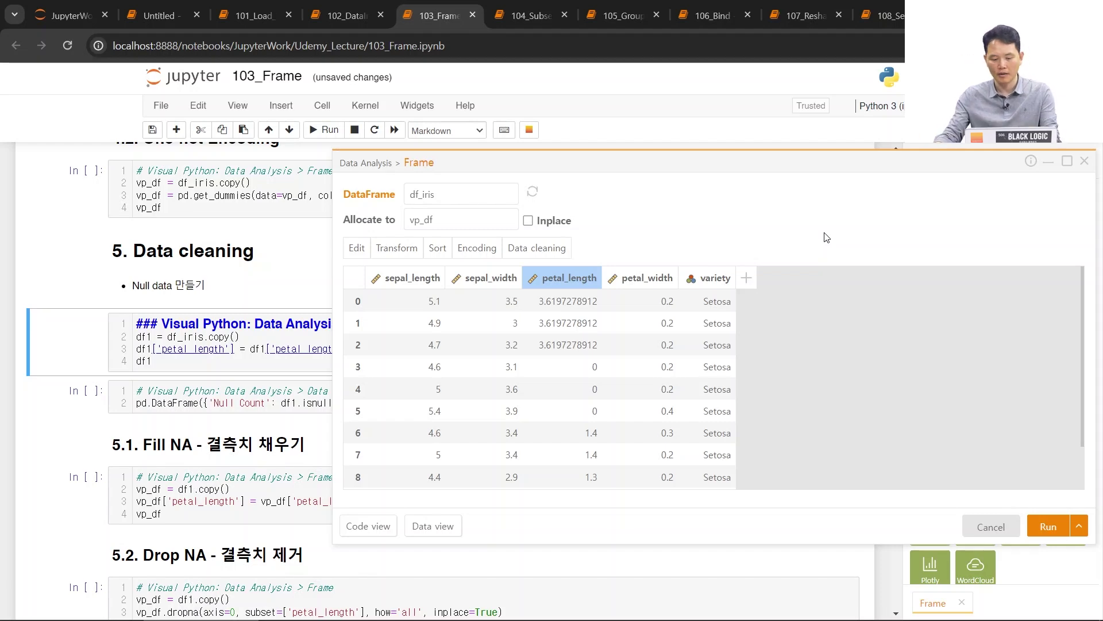
key("alt+Tab")
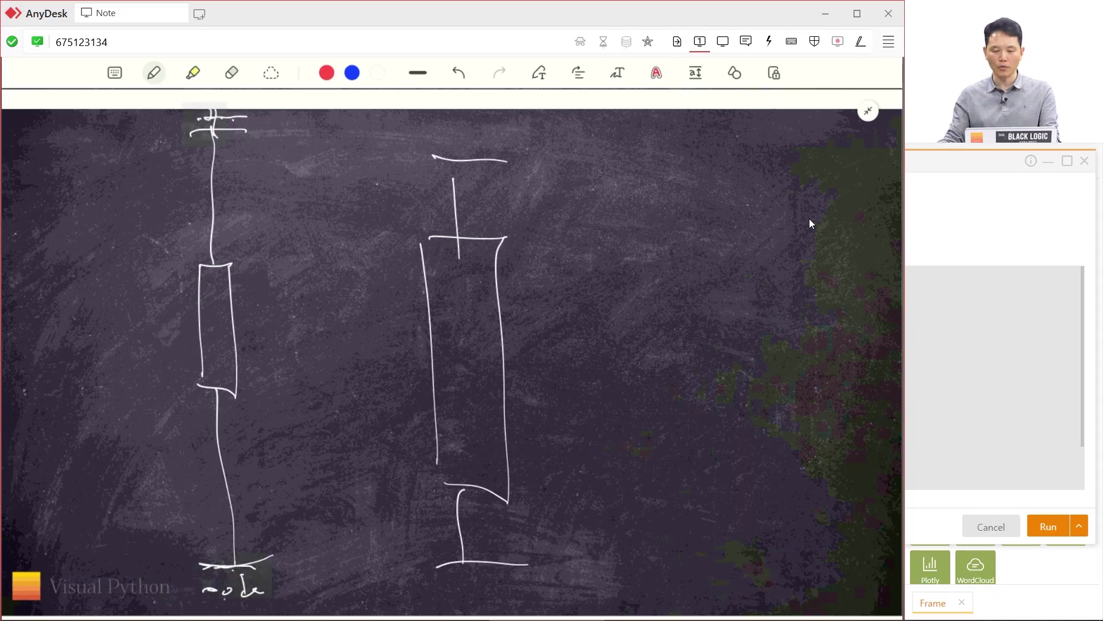
Switch back to the Jupyter notebook and close the Frame window without running its pending changes
key("alt+Tab")
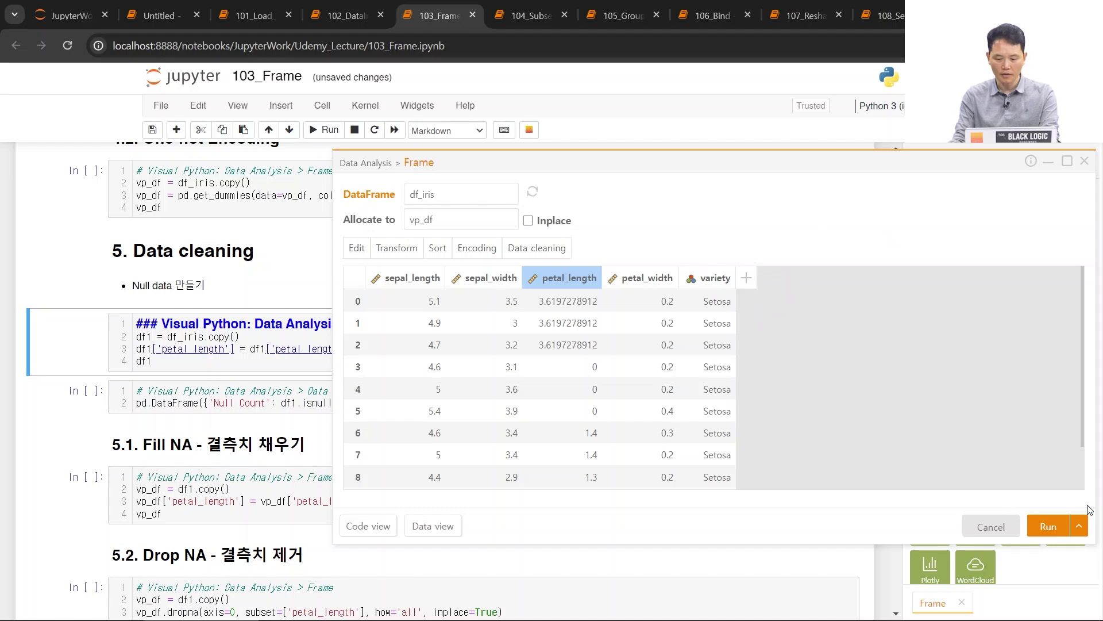
left_click(991, 526)
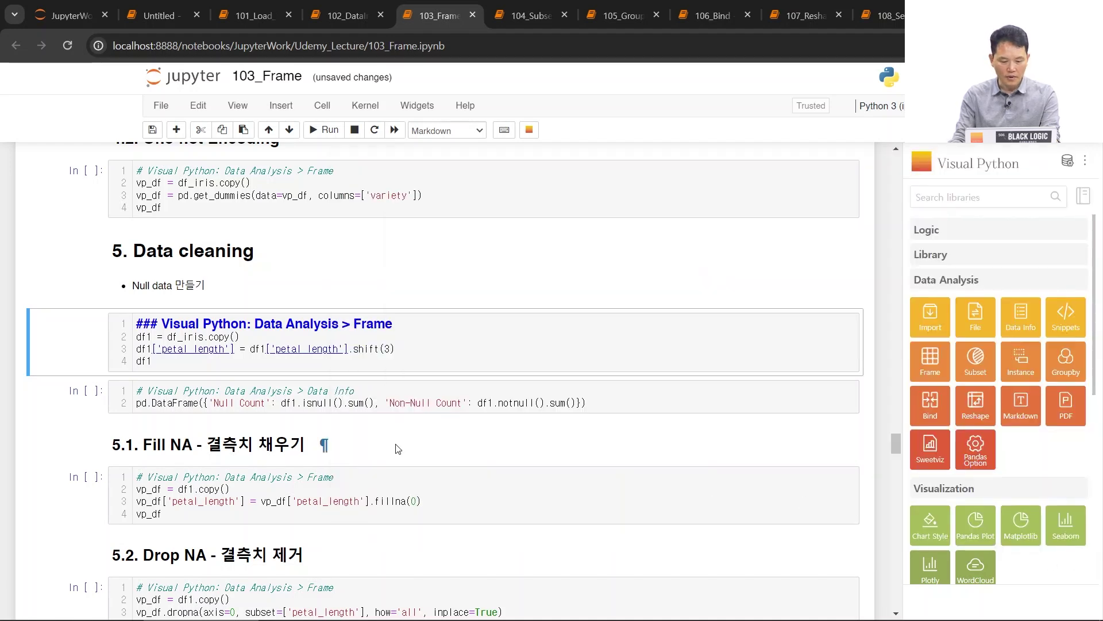
Run the df_iris box plot cell in section 5.3.1 Before fill outlier
scroll(401, 438, "down", 4)
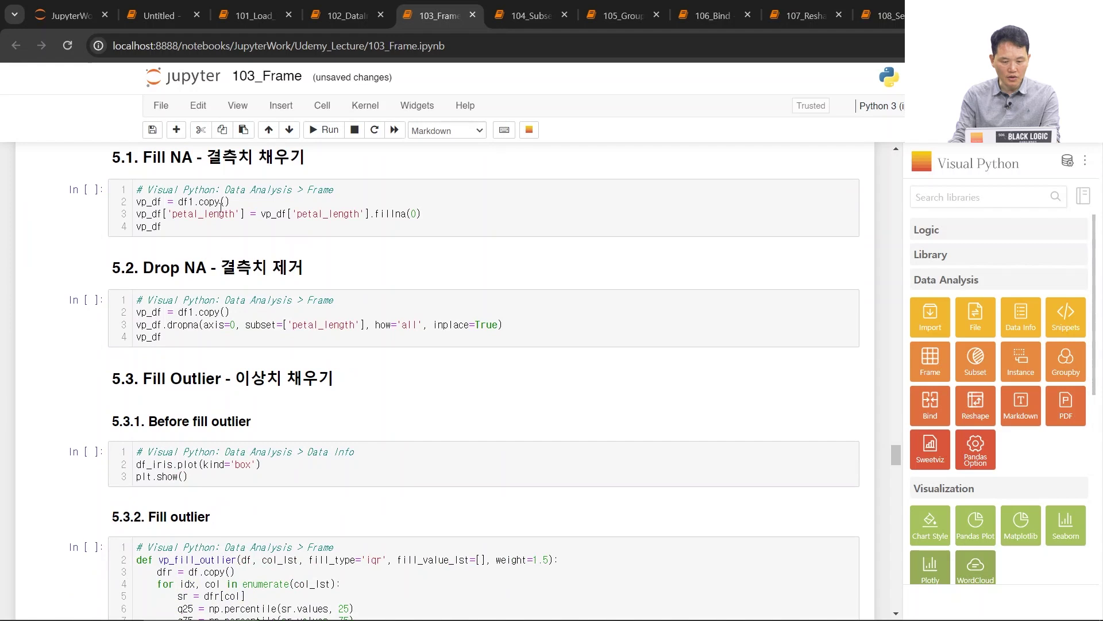
scroll(307, 429, "down", 1)
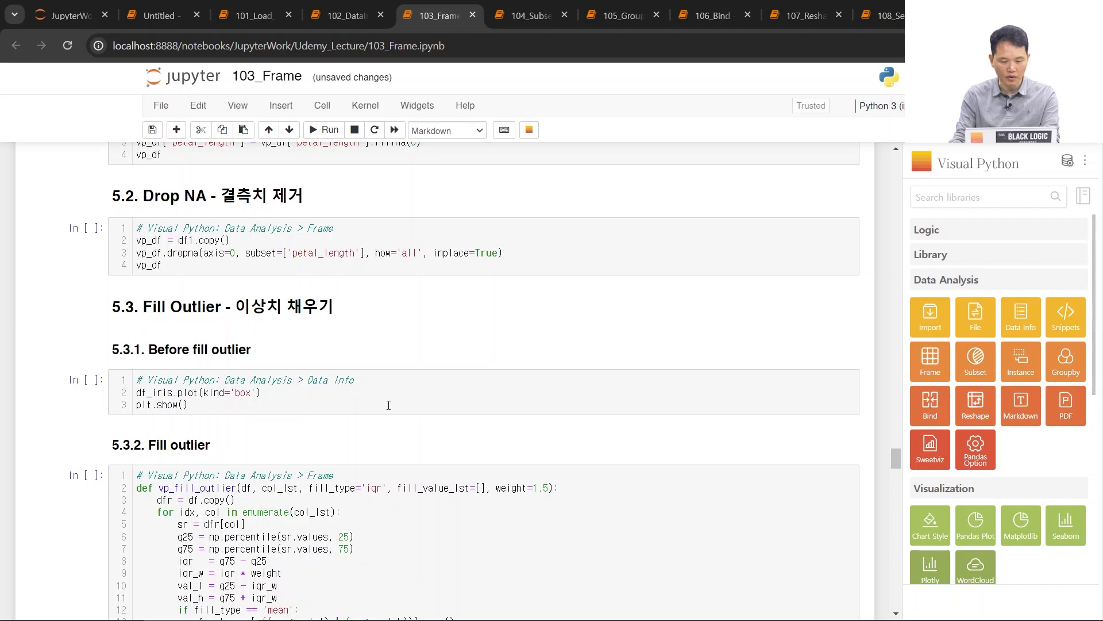
scroll(388, 405, "down", 1)
left_click(207, 340)
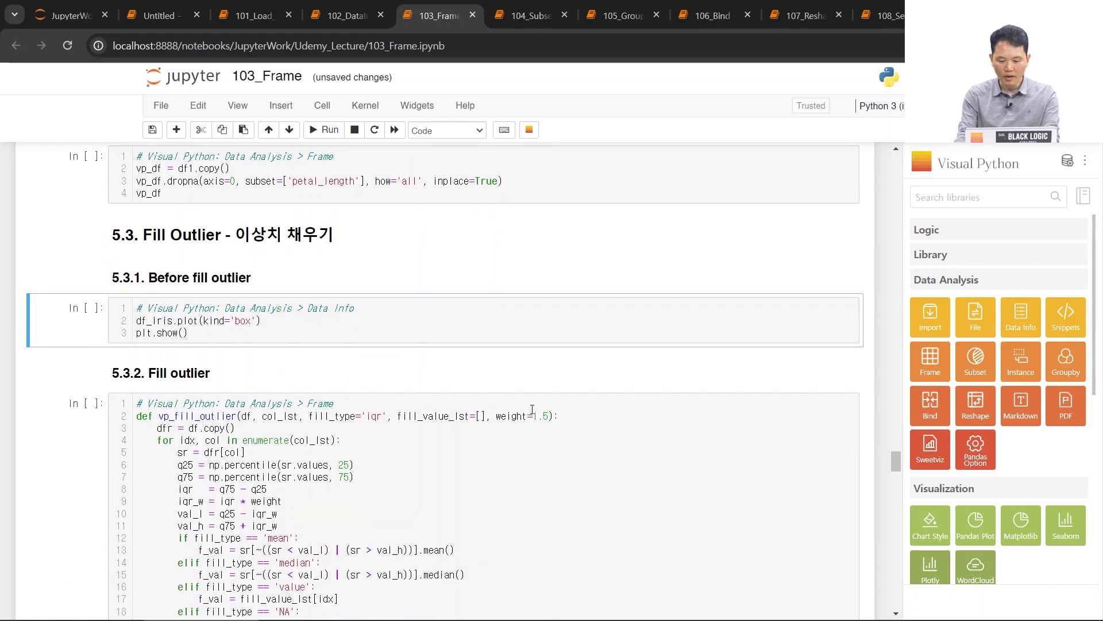
key("shift+Return")
scroll(402, 408, "down", 2)
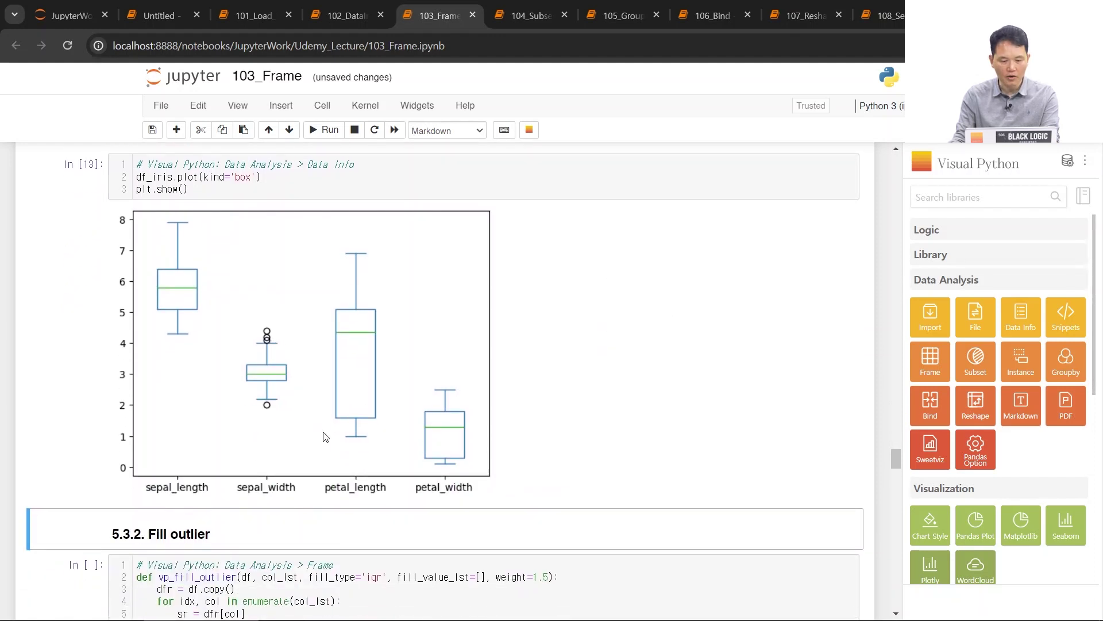
Open Visual Python's Frame function and load the df_iris DataFrame
left_click(930, 362)
left_click(460, 194)
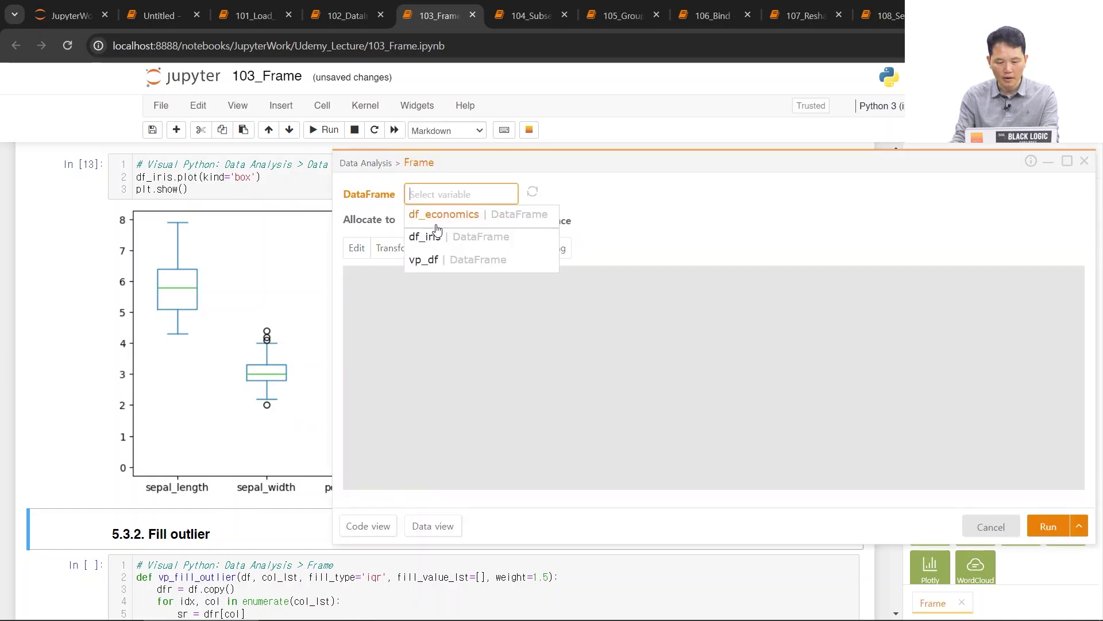
left_click(436, 237)
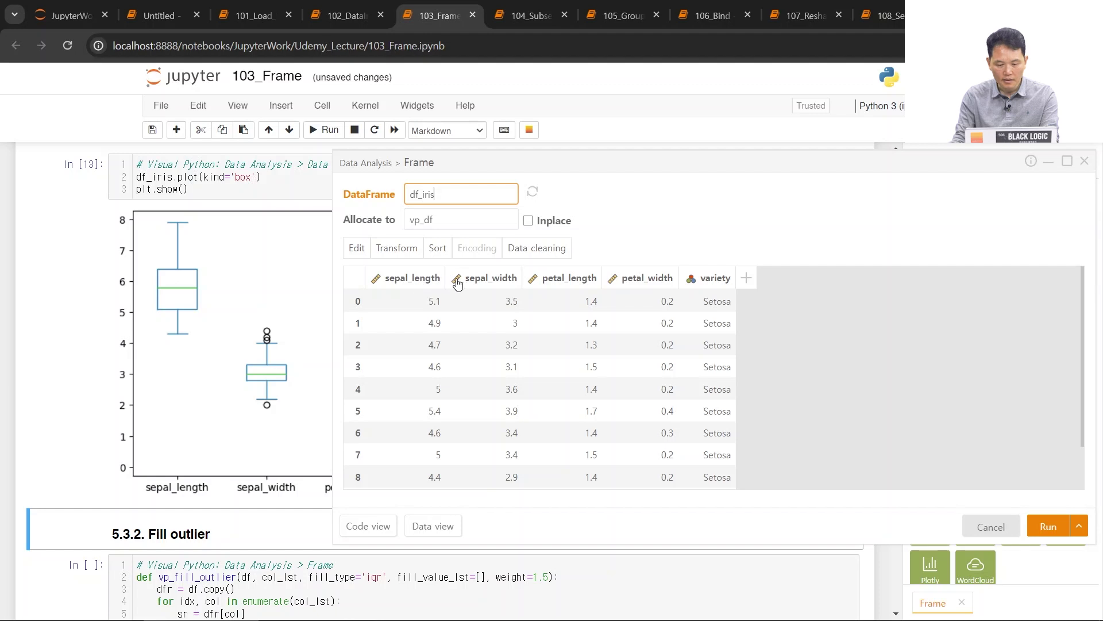
Review the Fill outlier types and fill the sepal_width column's outliers using the IQR fill type
left_click(497, 282)
mouse_move(537, 251)
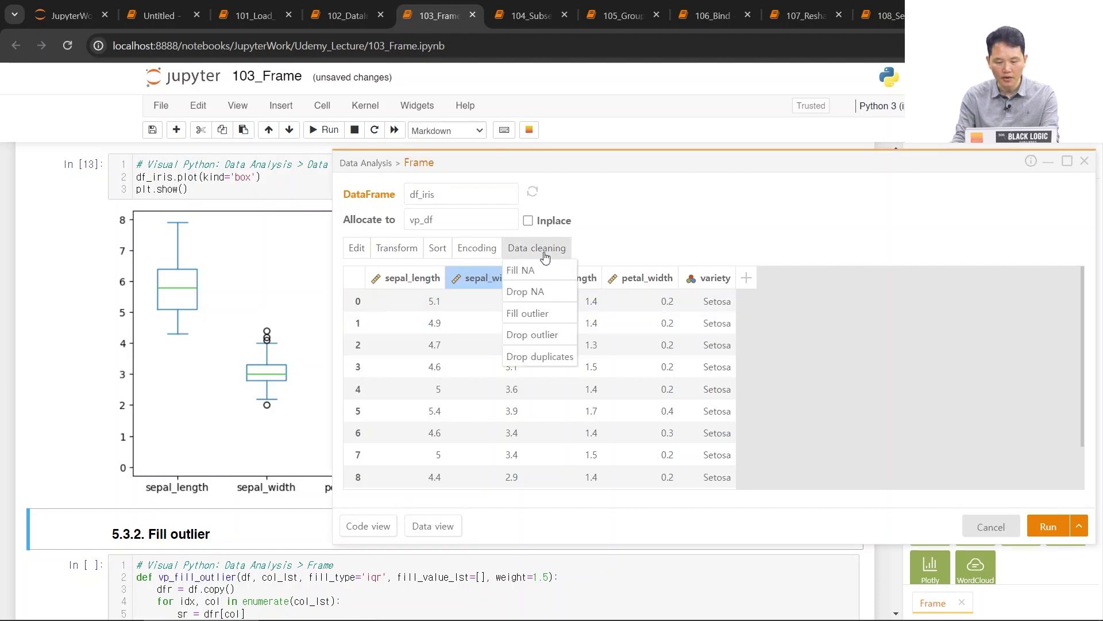
left_click(551, 317)
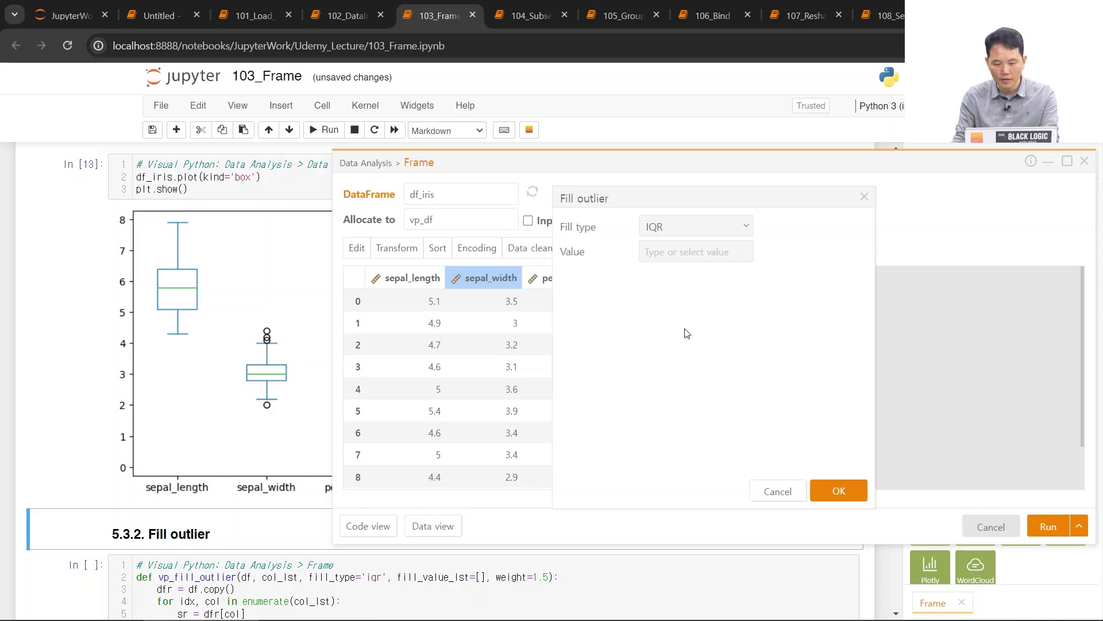
left_click(678, 232)
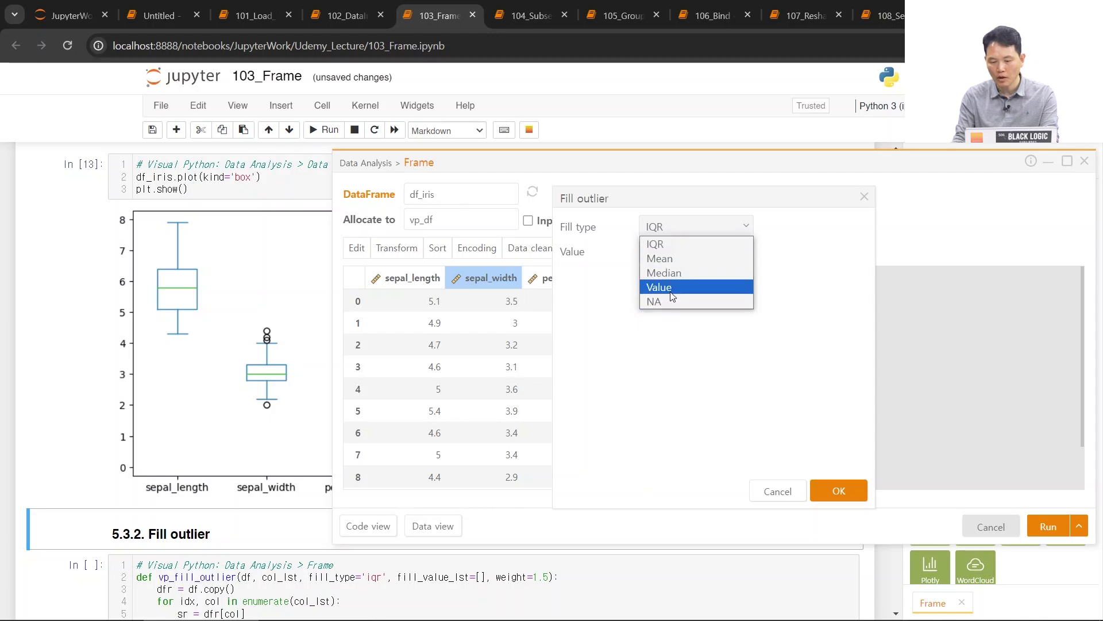
left_click(677, 230)
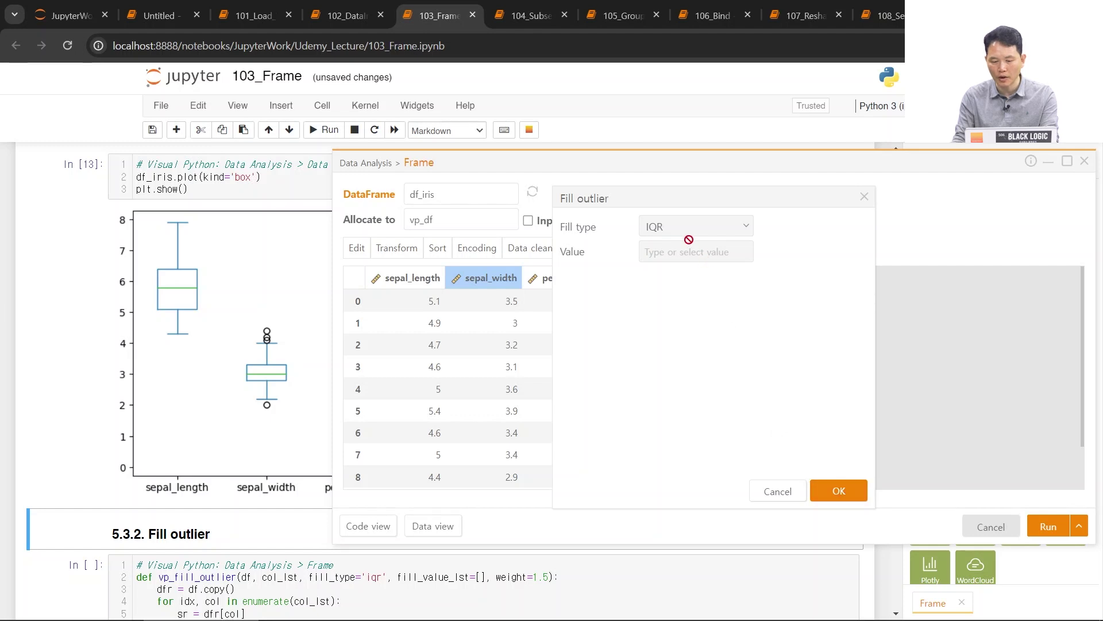
left_click(836, 492)
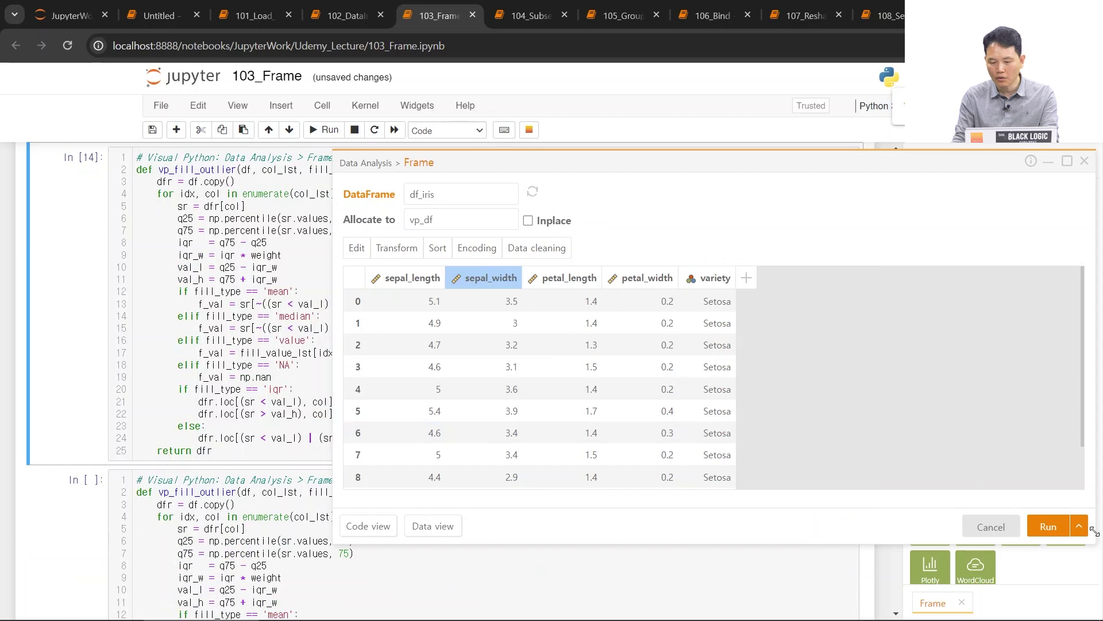
Review the box plot sketches on the AnyDesk Note whiteboard and run the Frame outlier fill in Jupyter, allocating the result to vp_df
key("alt+Tab")
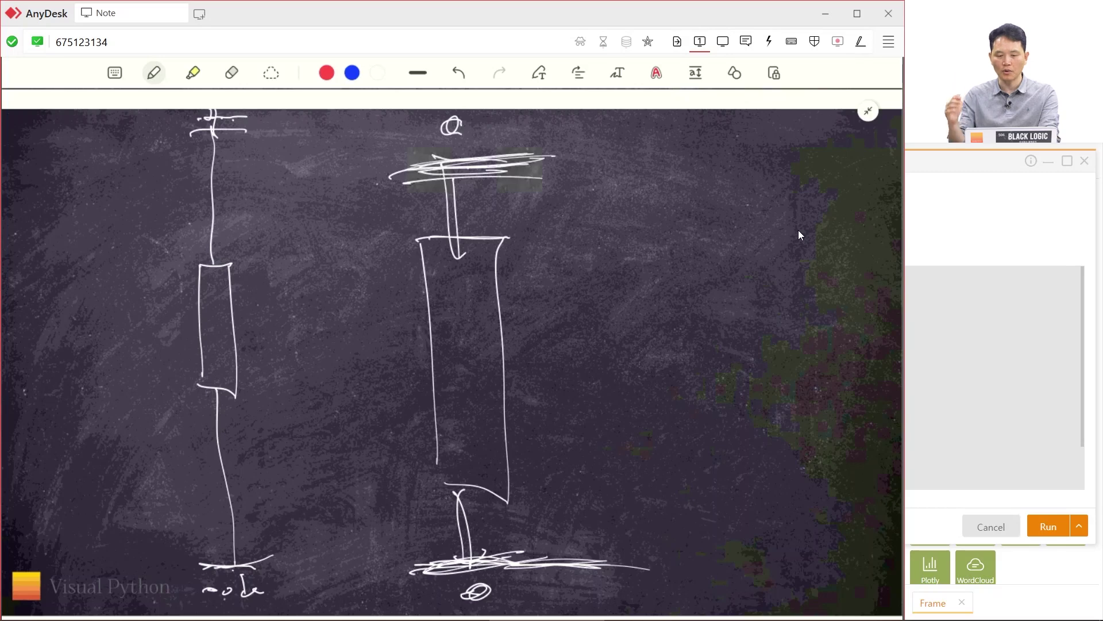
key("alt+Tab")
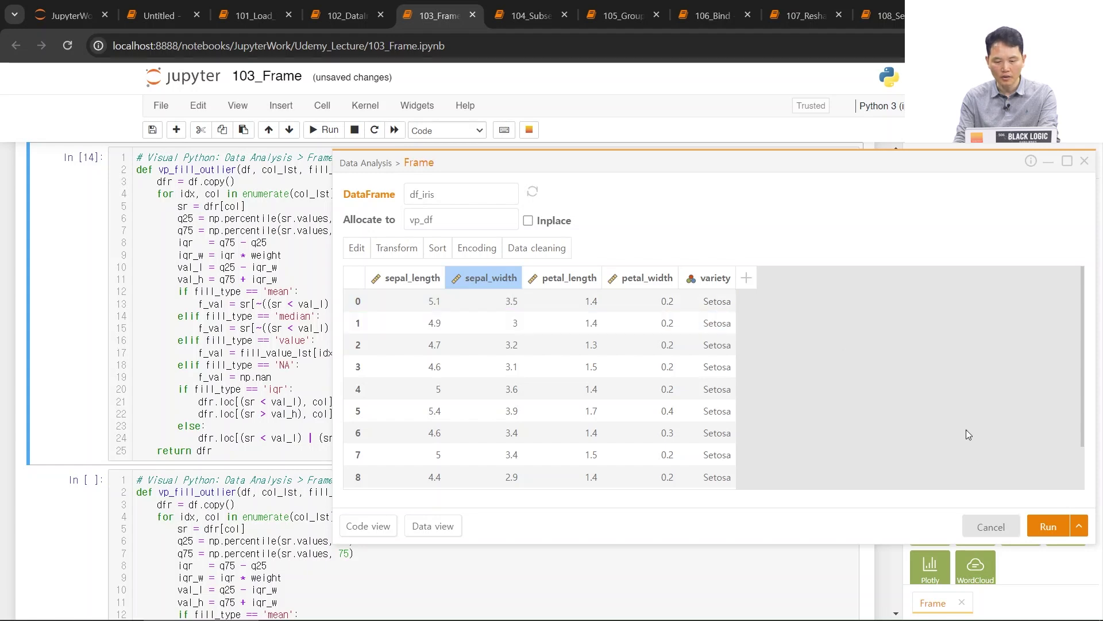
left_click(1048, 527)
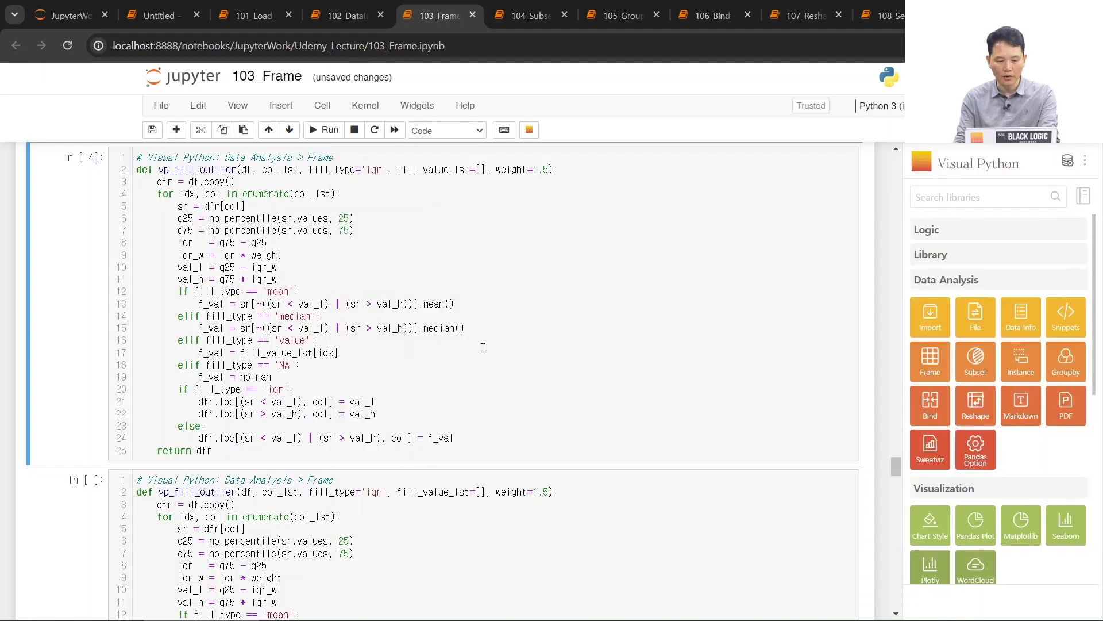
scroll(499, 383, "up", 4)
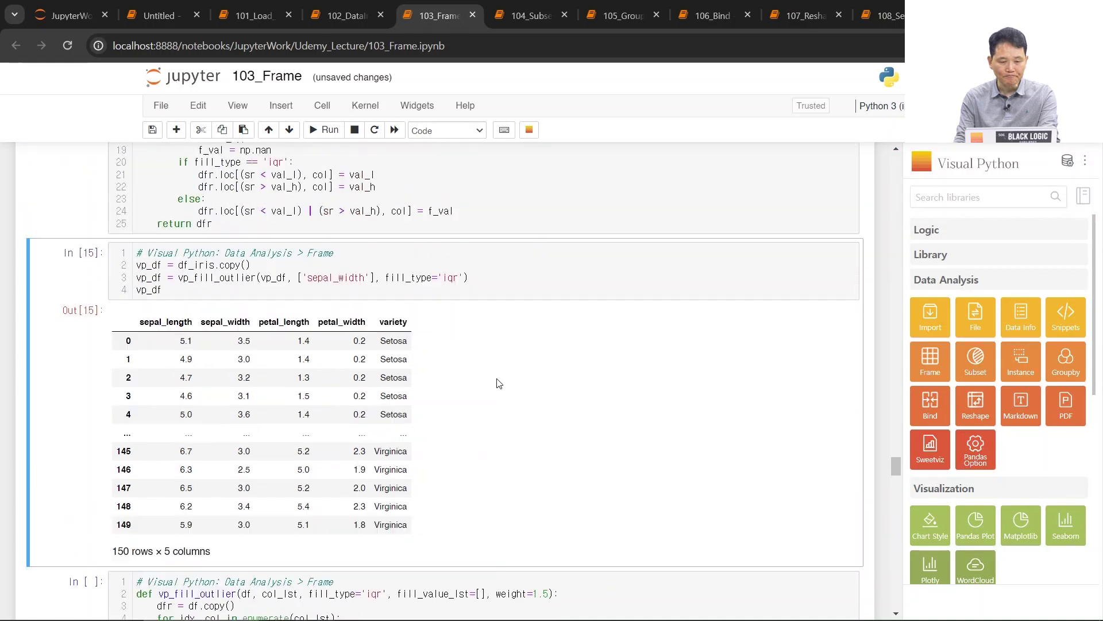
Examine the generated vp_fill_outlier call for sepal_width and the function definition in the cell above it
left_click_drag(202, 409, 136, 384)
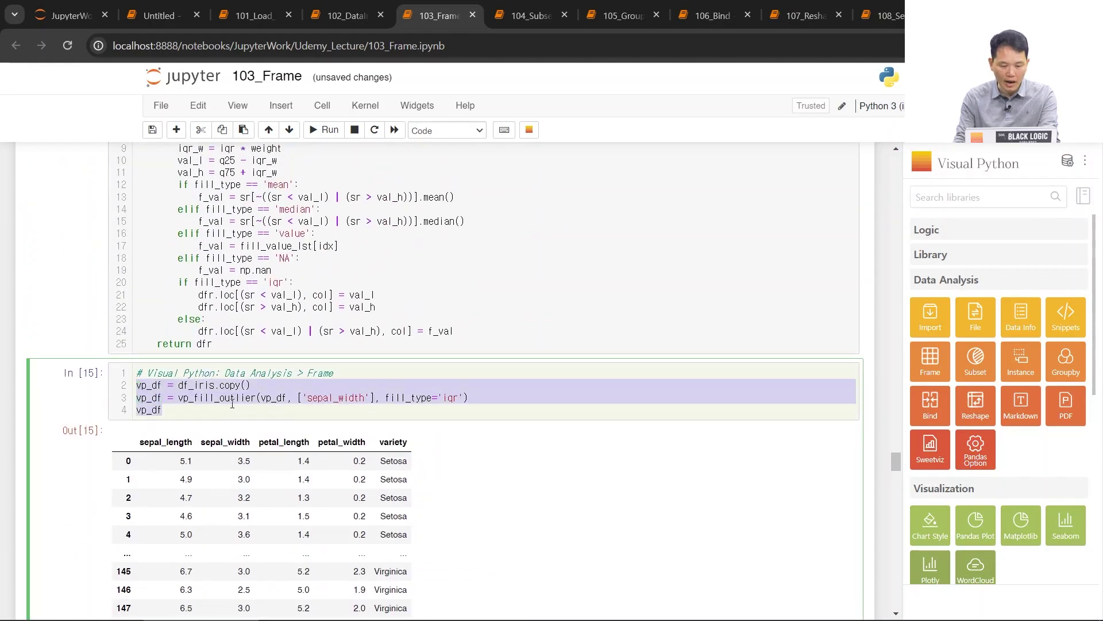
double_click(229, 398)
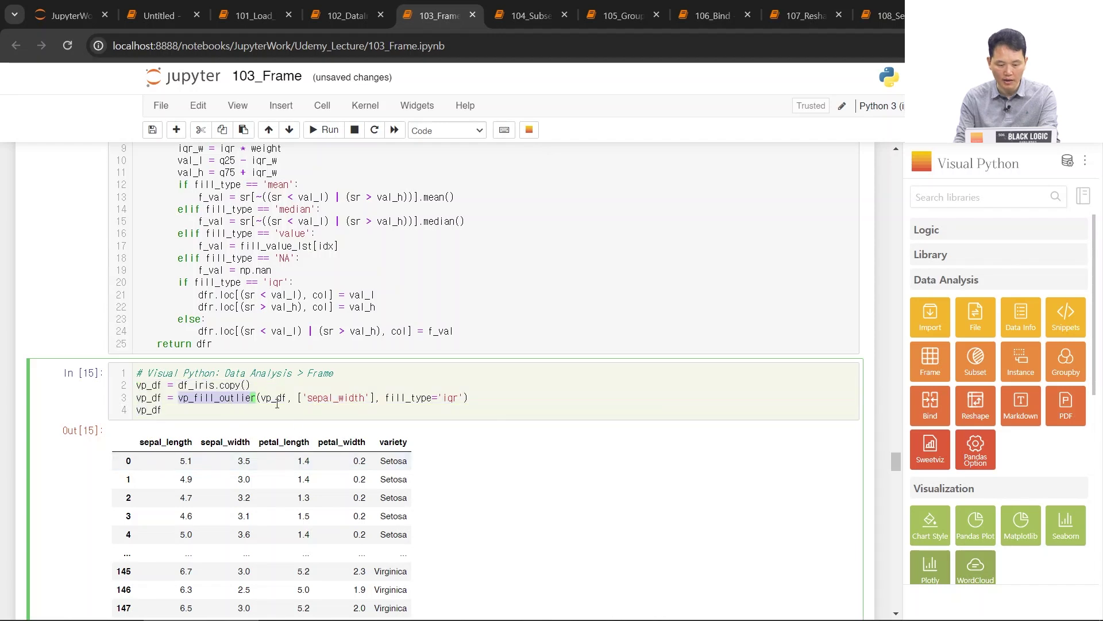
left_click(223, 412)
scroll(280, 361, "up", 2)
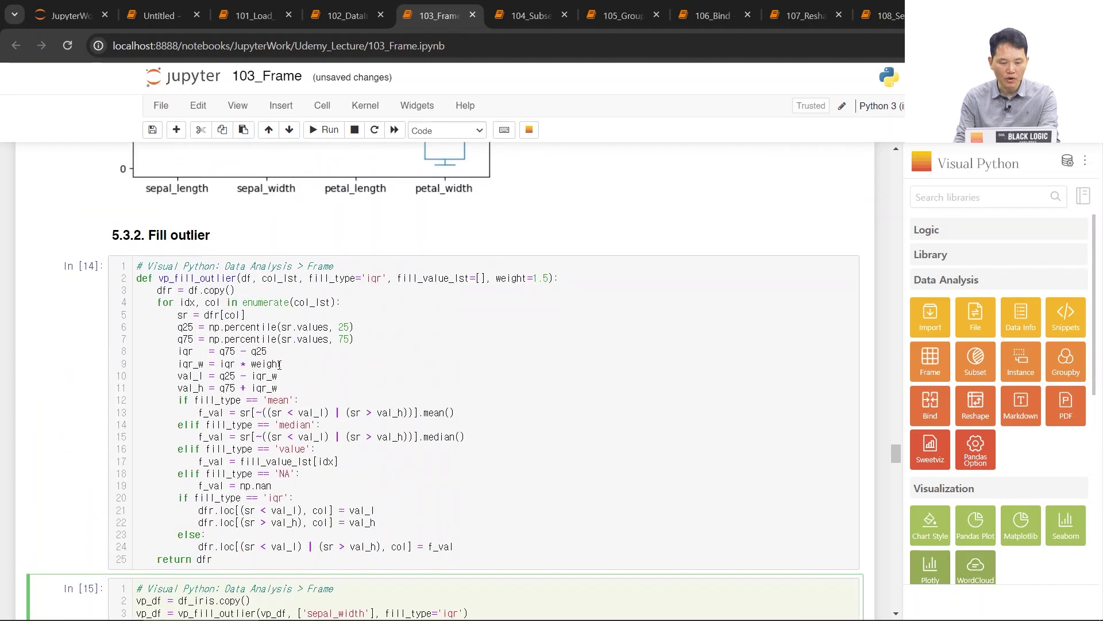
scroll(279, 361, "down", 1)
scroll(261, 406, "up", 2)
left_click_drag(237, 488, 73, 198)
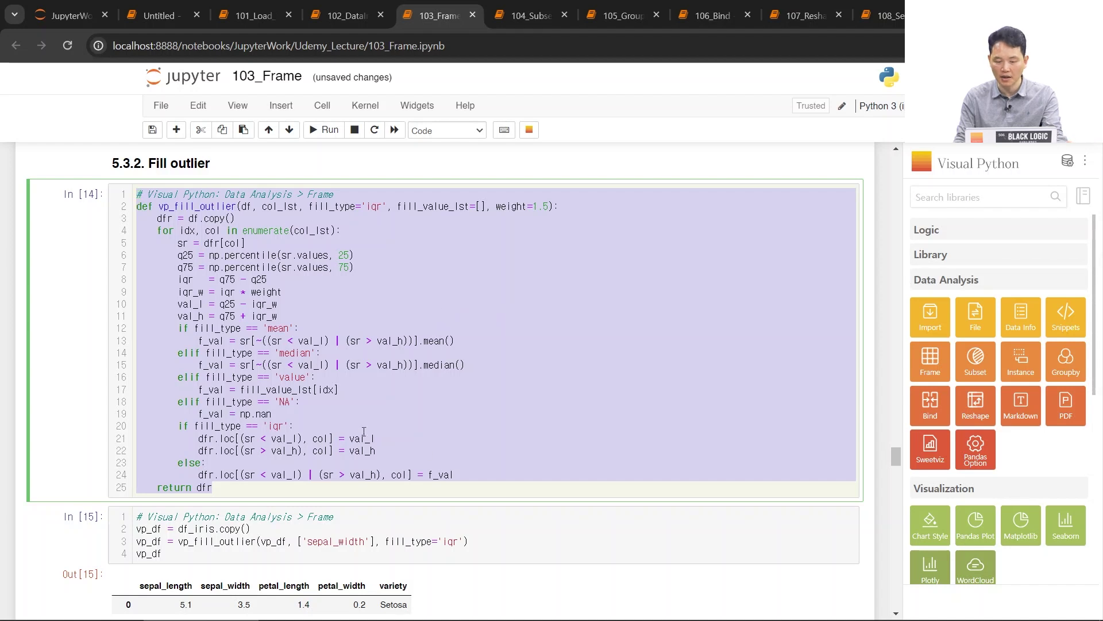
left_click(361, 266)
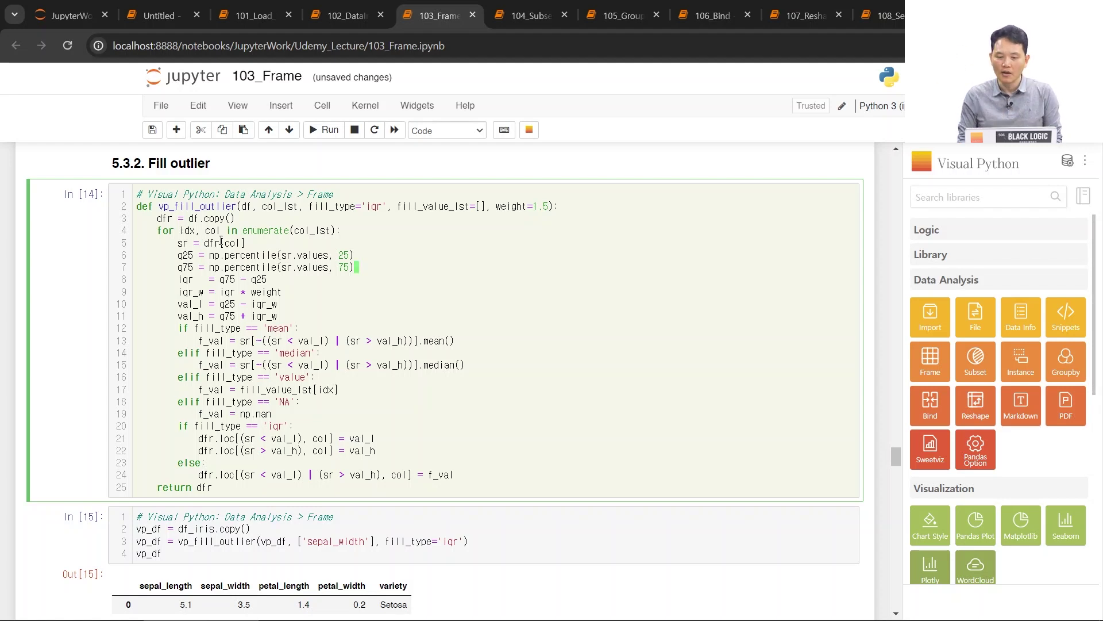
left_click_drag(223, 489, 97, 189)
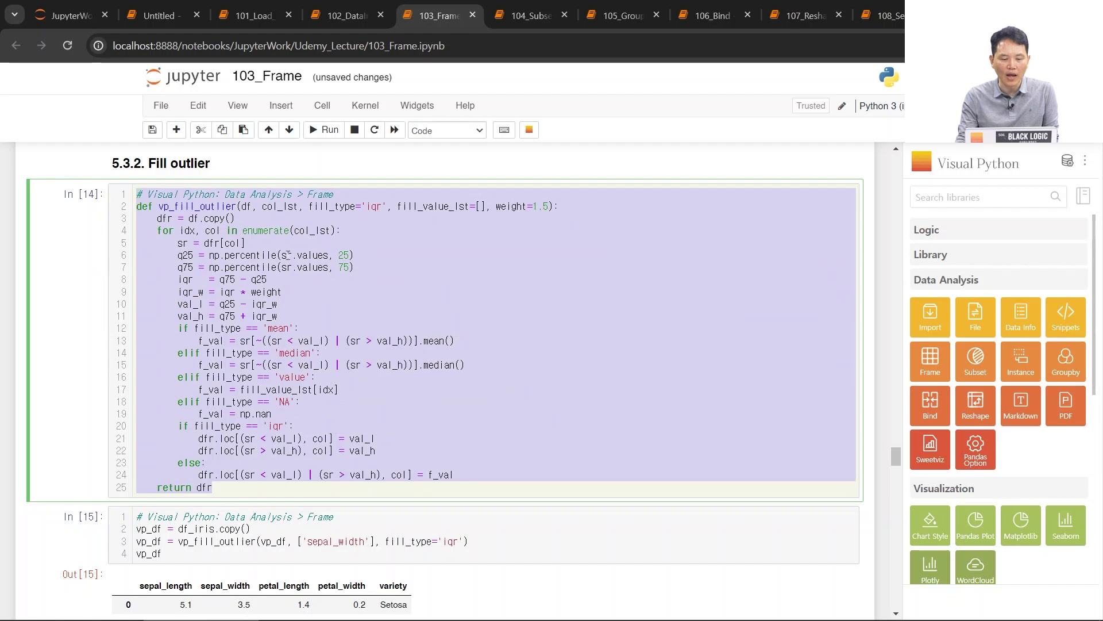
left_click(402, 238)
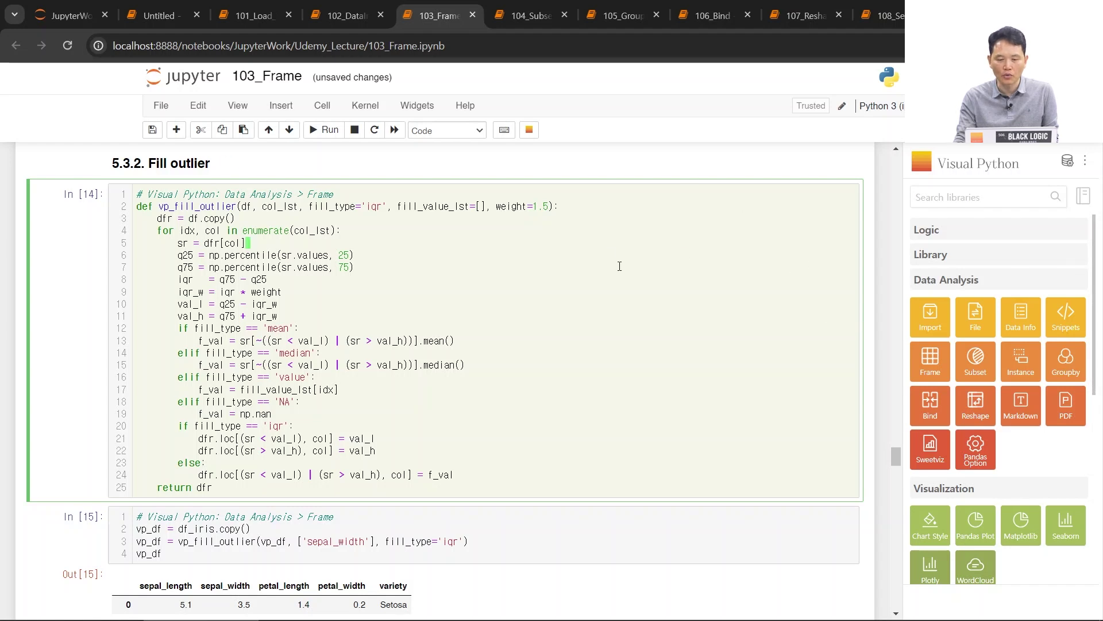
Compare the cell calling vp_fill_outlier with the function's quartile calculation and its mean, median, value, NA and IQR branches
scroll(644, 310, "down", 5)
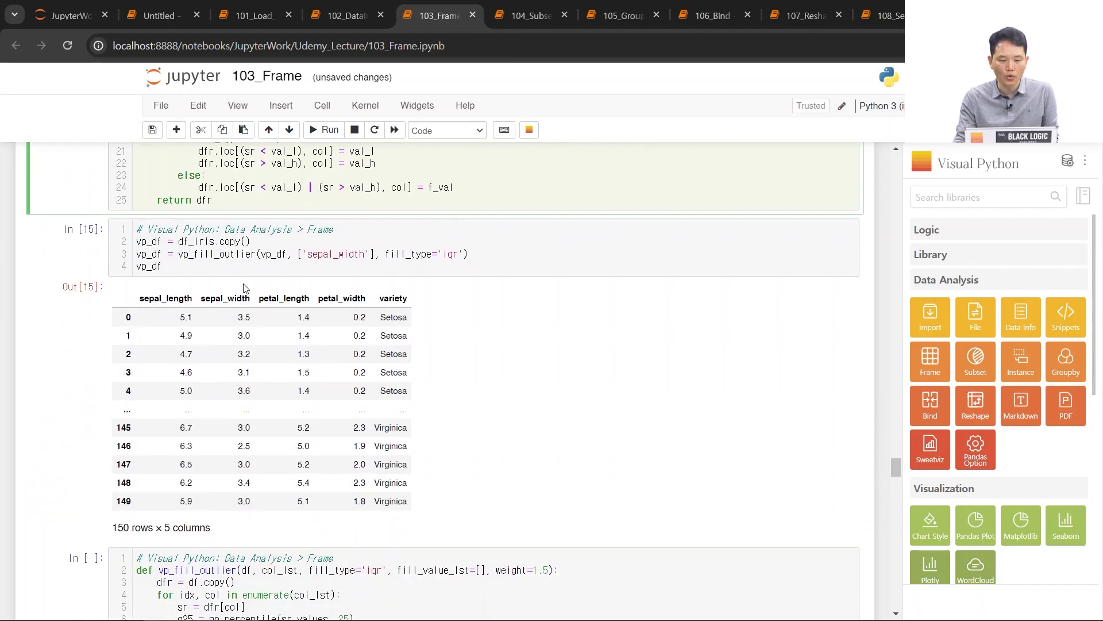
left_click_drag(168, 266, 97, 235)
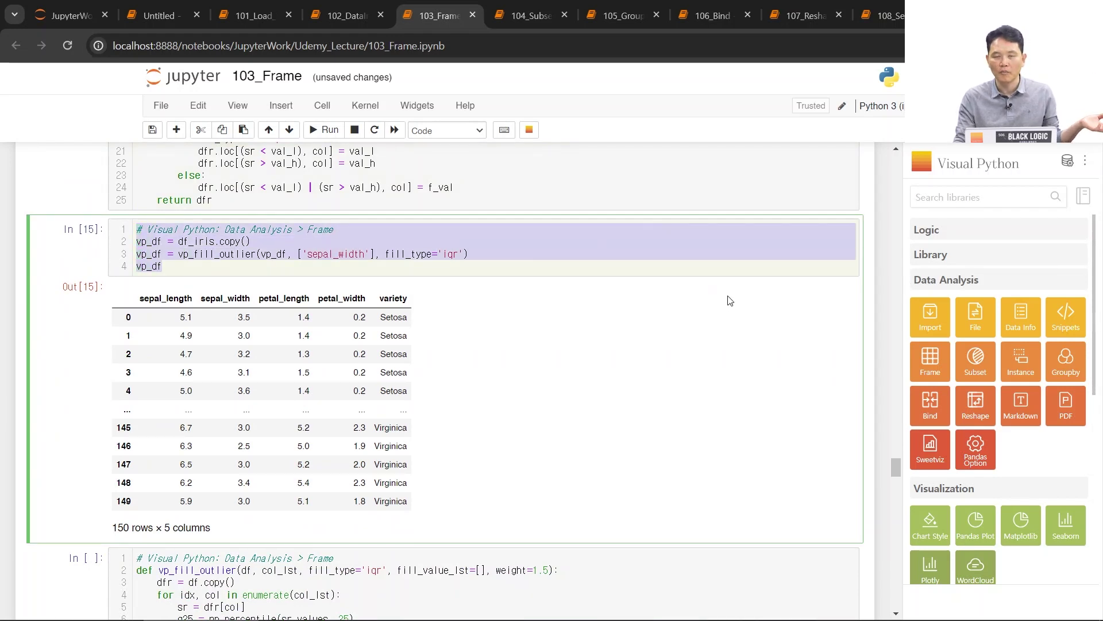
double_click(226, 254)
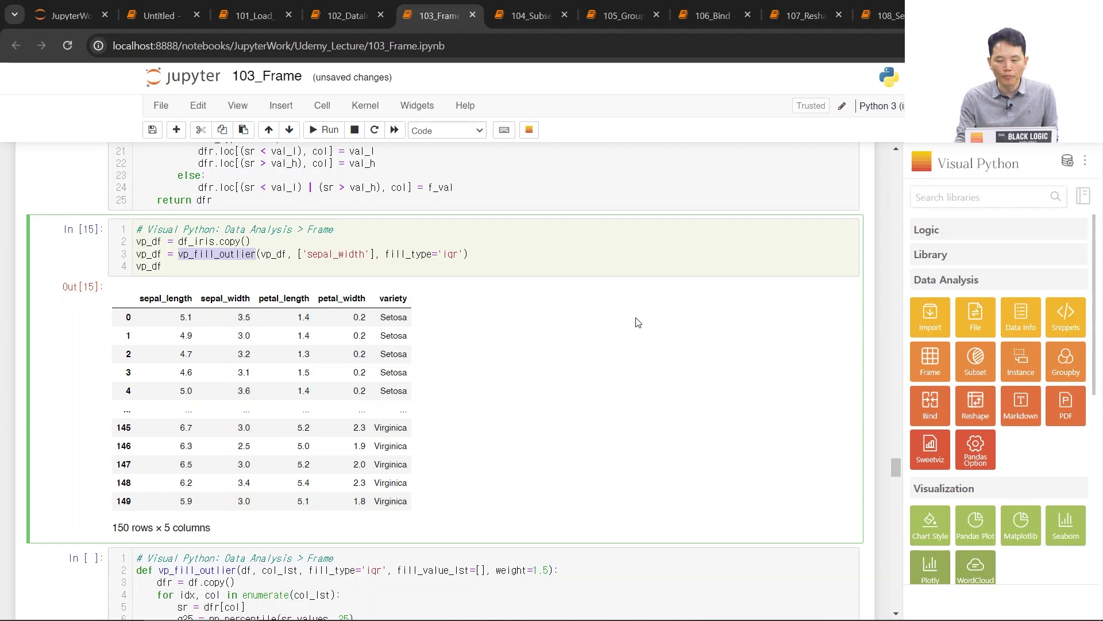
scroll(638, 320, "up", 5)
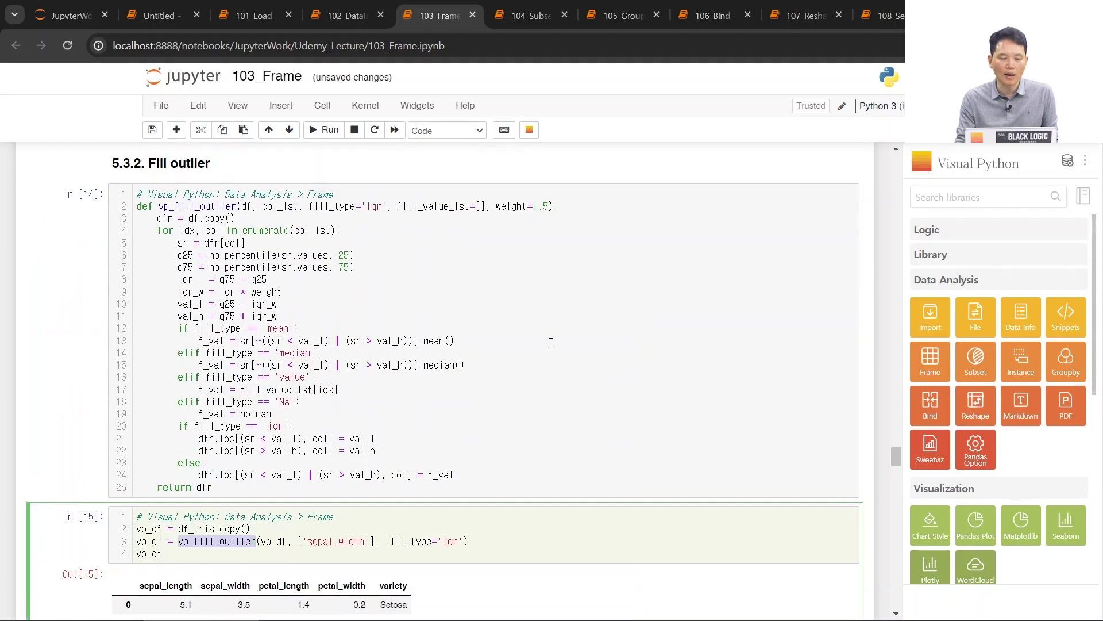
left_click_drag(223, 484, 97, 185)
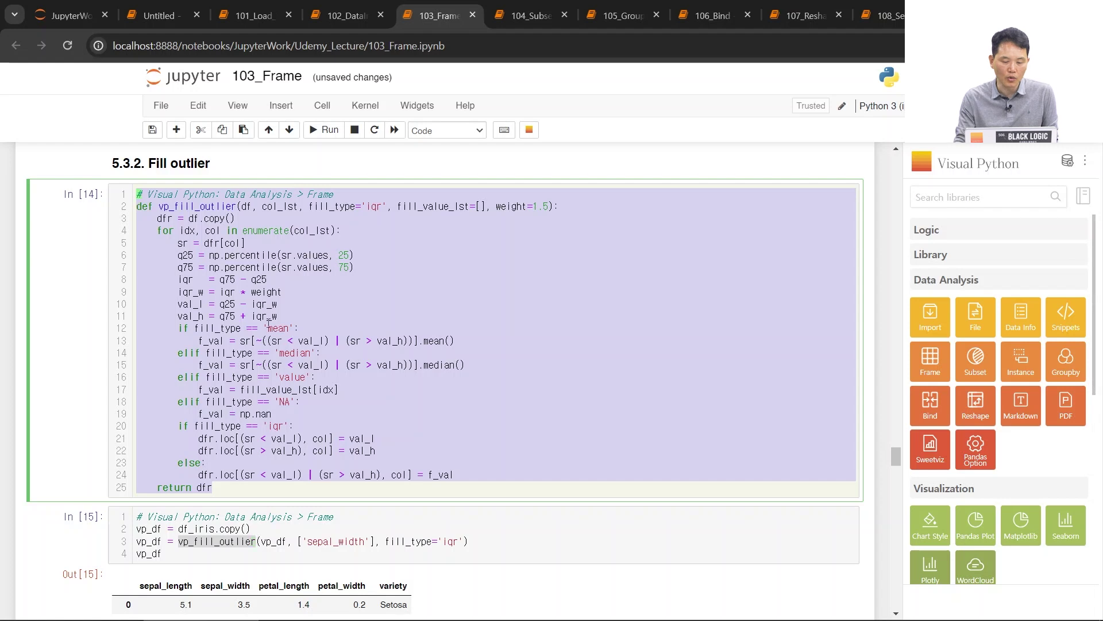
left_click(273, 540)
left_click(298, 314)
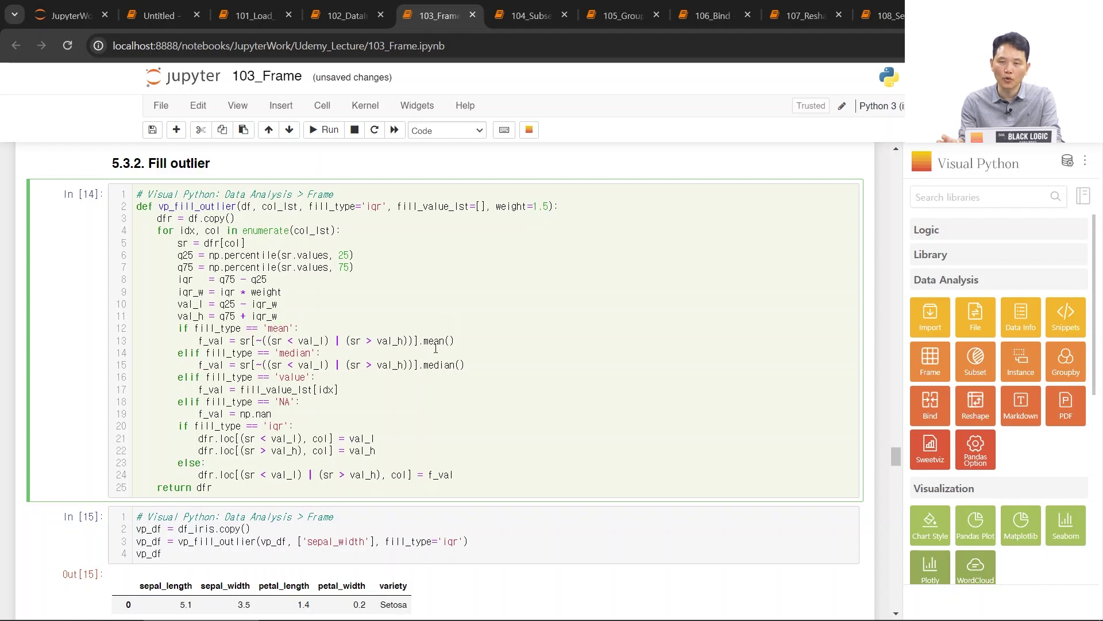
scroll(428, 319, "down", 1)
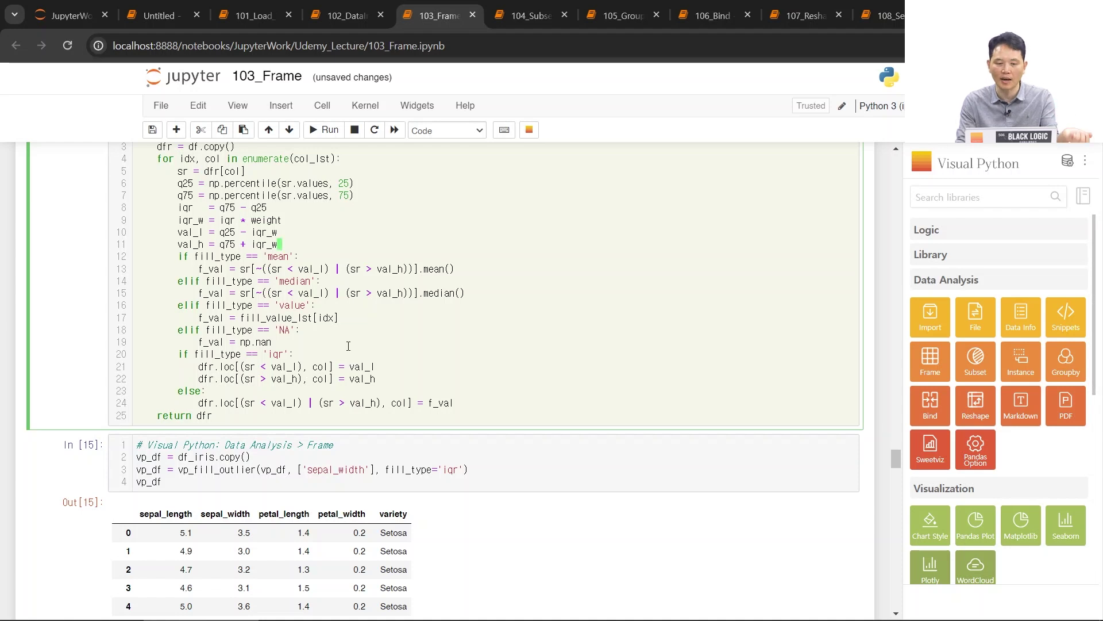
left_click_drag(217, 415, 99, 202)
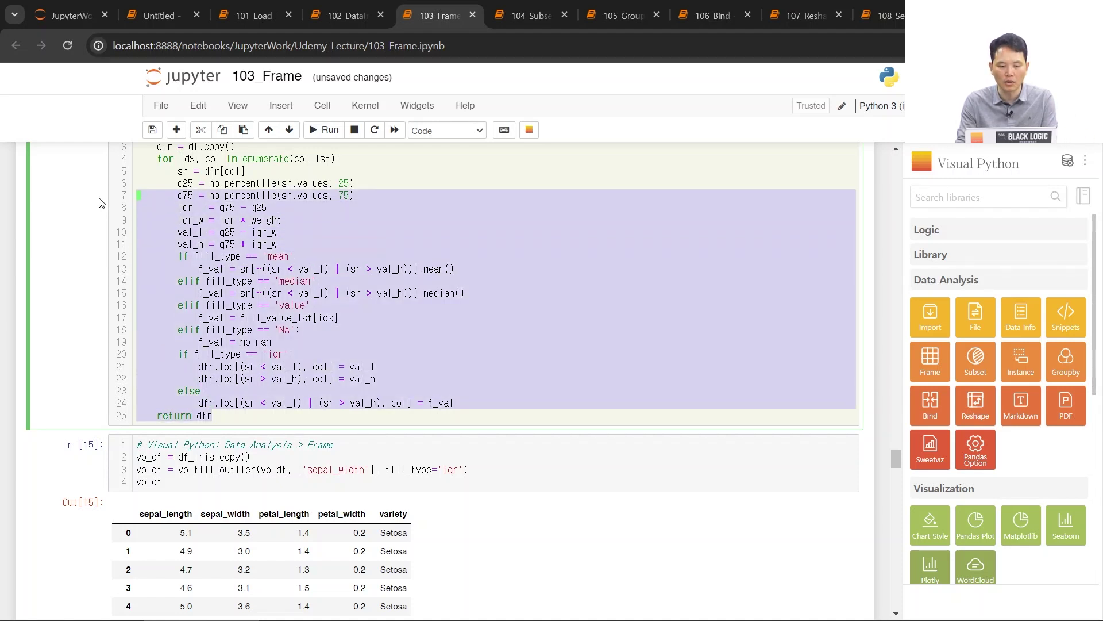
left_click(405, 233)
scroll(311, 380, "up", 1)
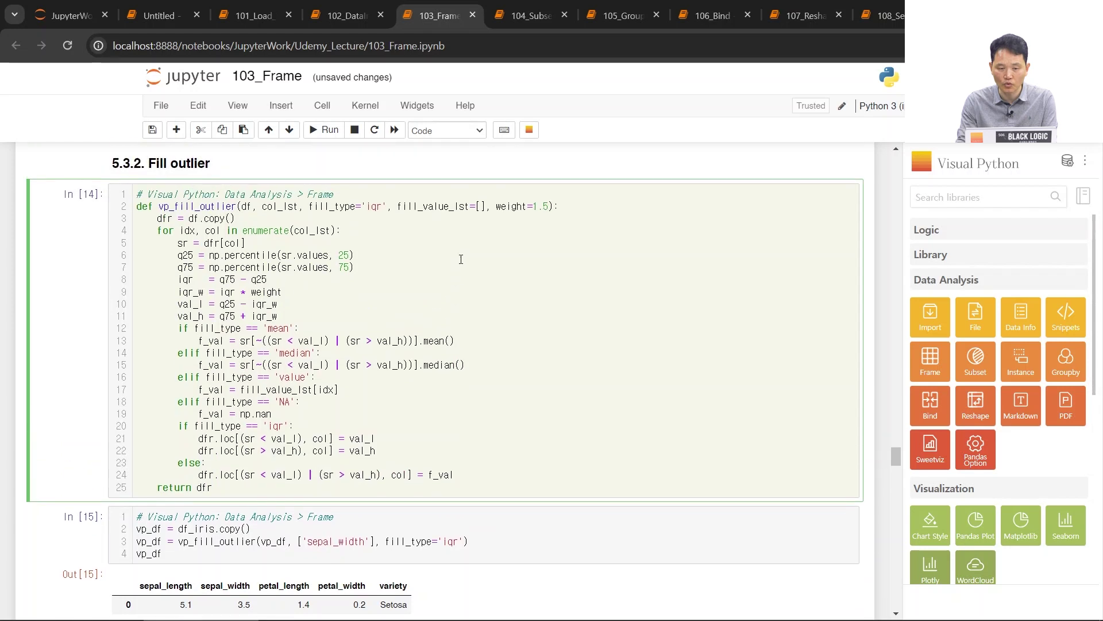
scroll(311, 382, "down", 2)
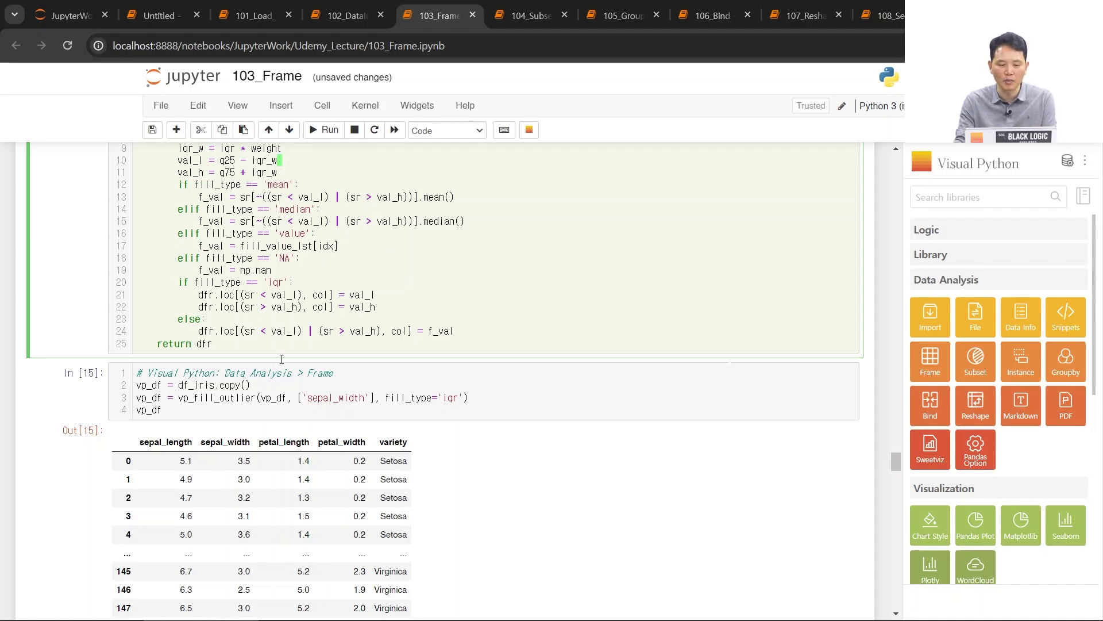
left_click_drag(178, 399, 196, 400)
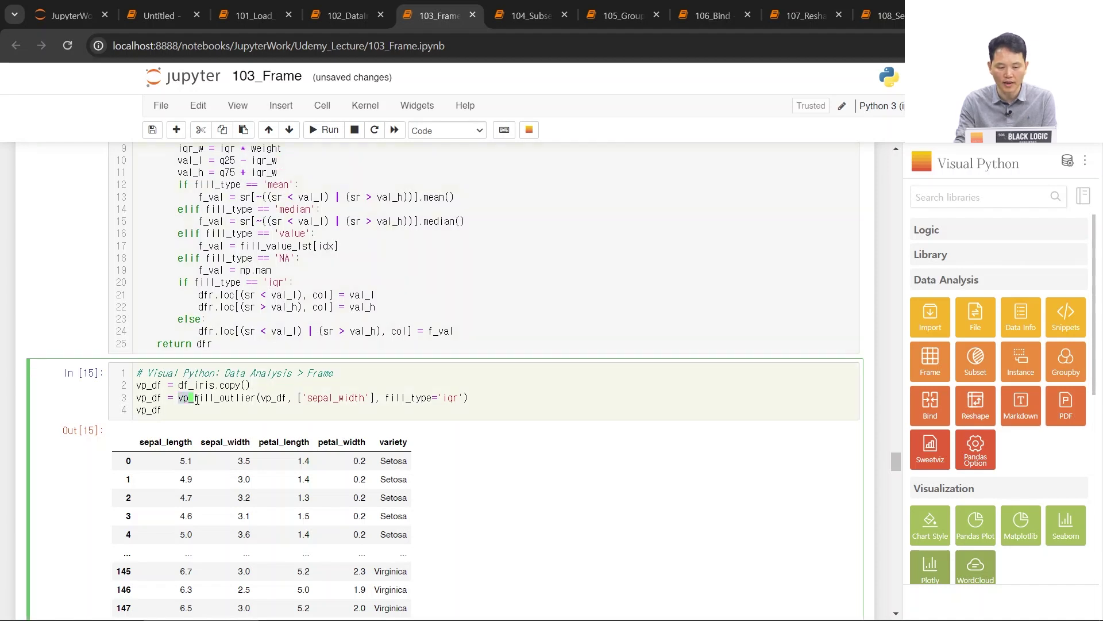
Look up the vp_pdf_get_sentence and vp_fill_outlier definitions in Visual Python's Inner Function Viewer and close the viewer
left_click(264, 400)
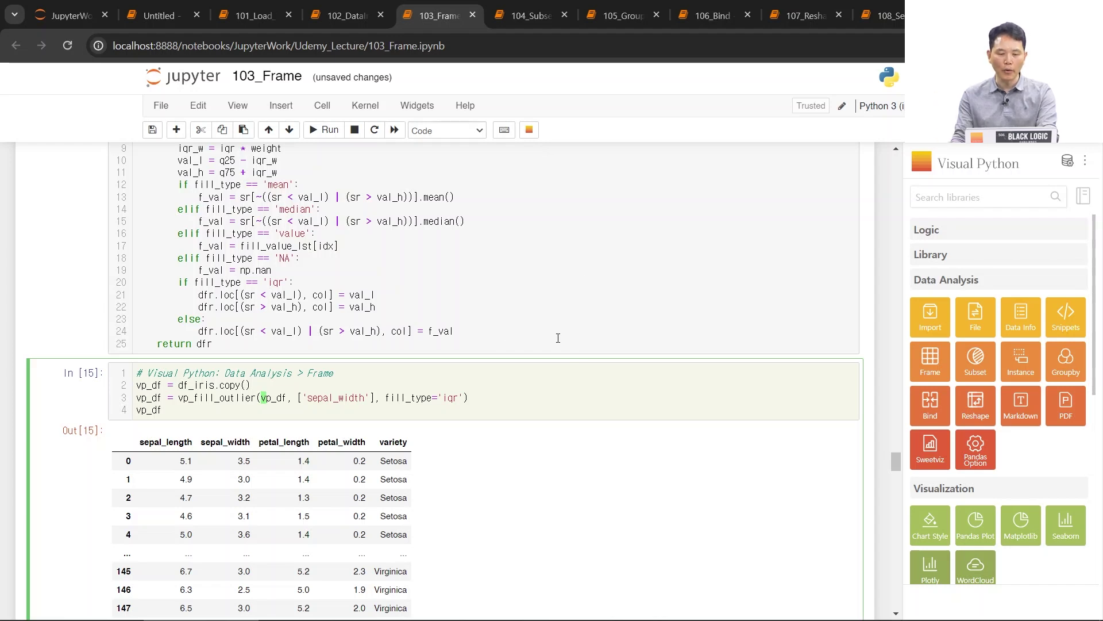
scroll(545, 265, "up", 3)
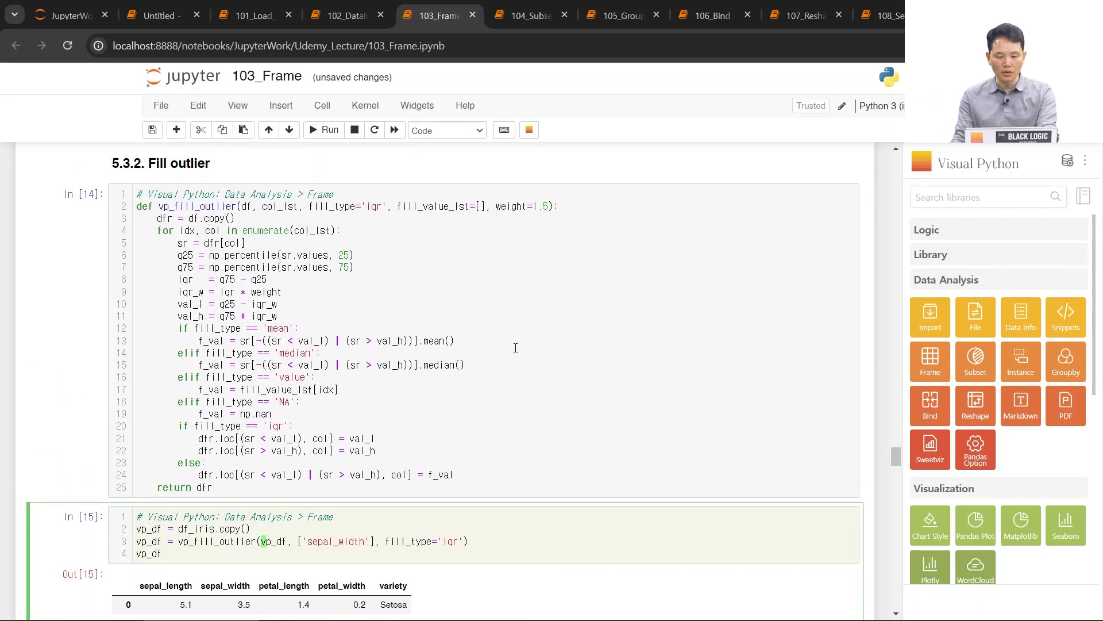
left_click(1085, 162)
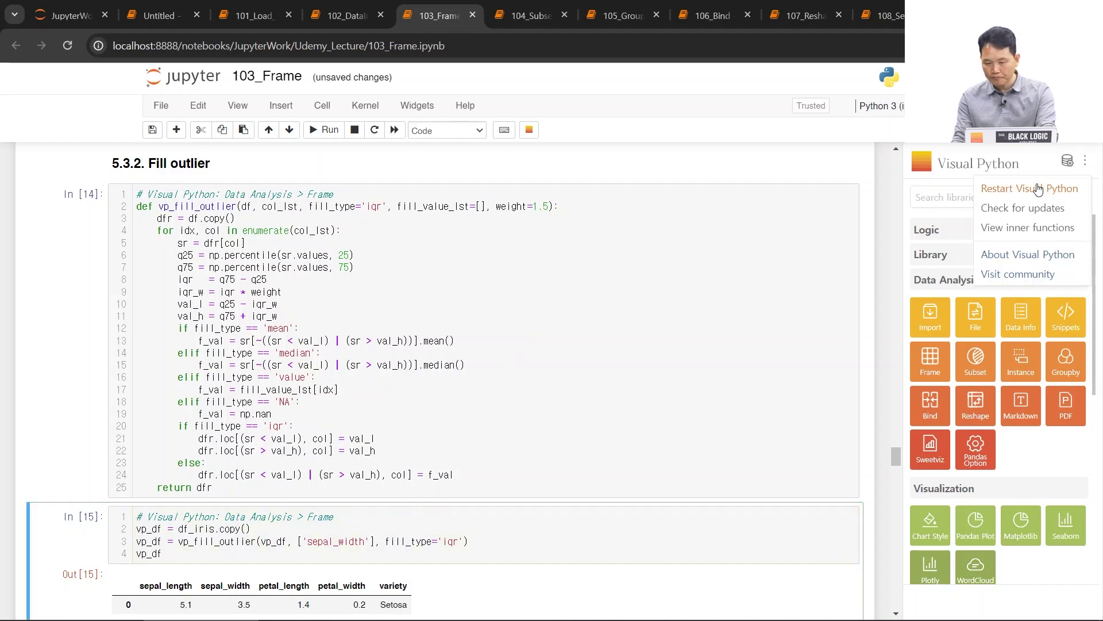
left_click(1048, 236)
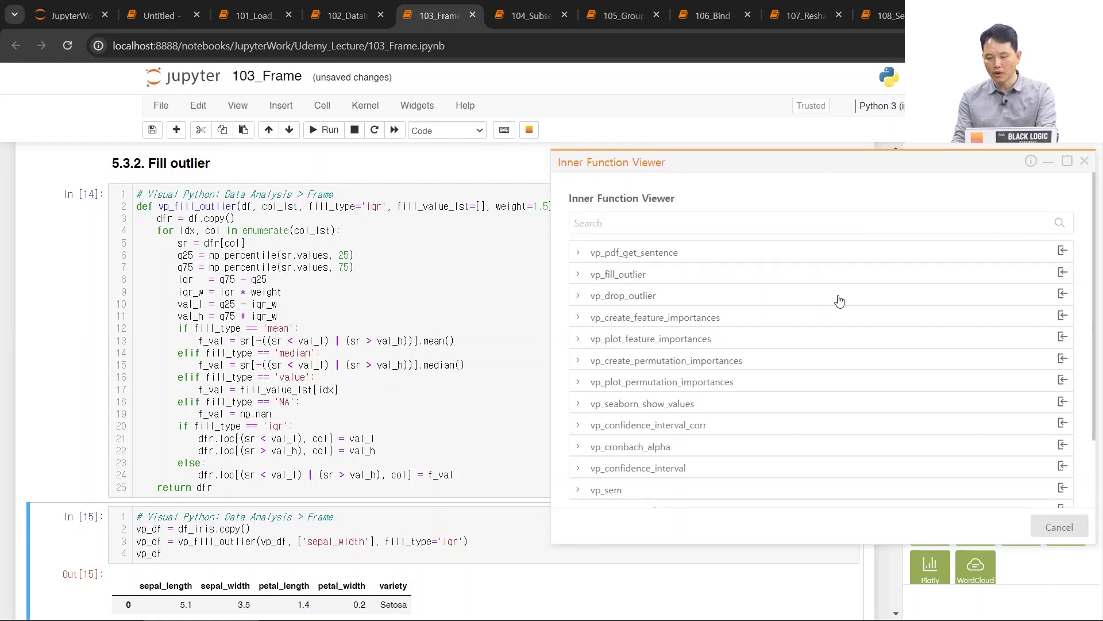
left_click(579, 254)
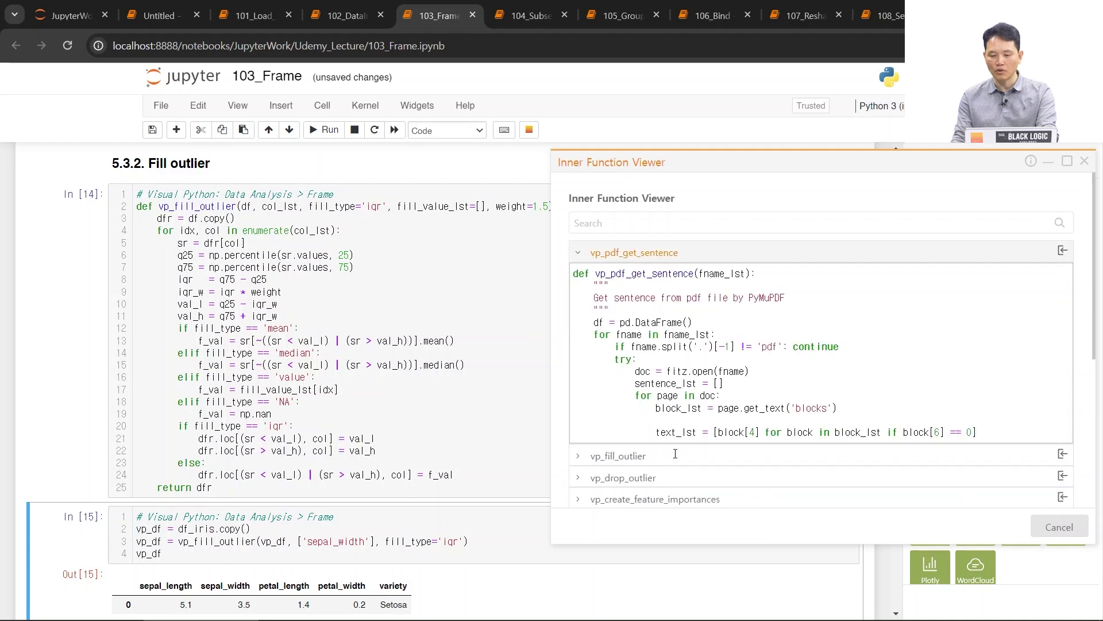
left_click(578, 457)
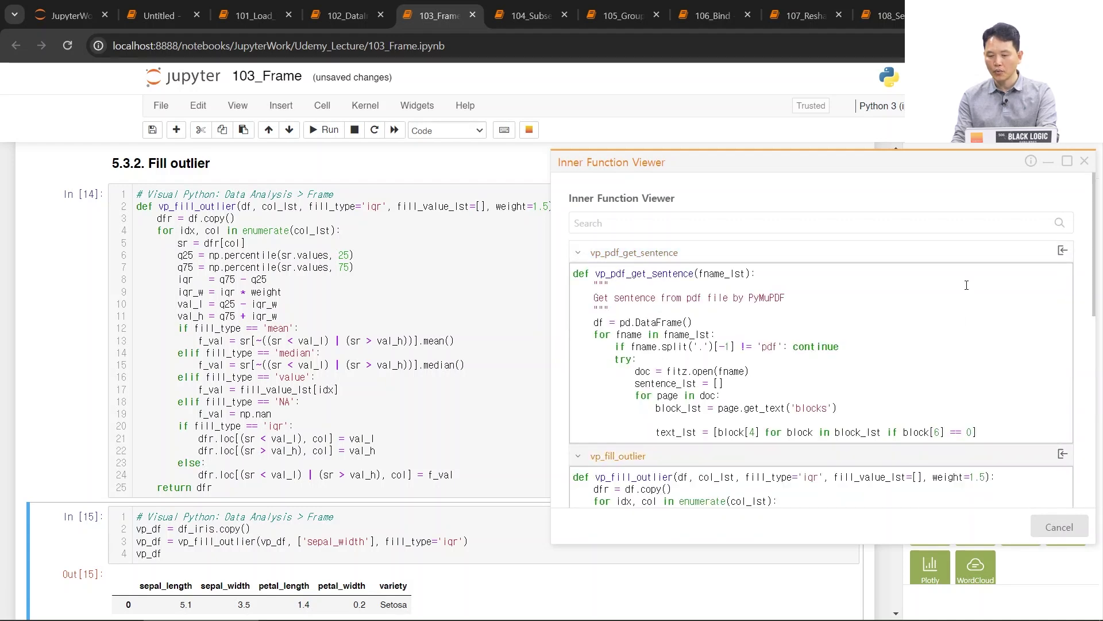
left_click(1072, 527)
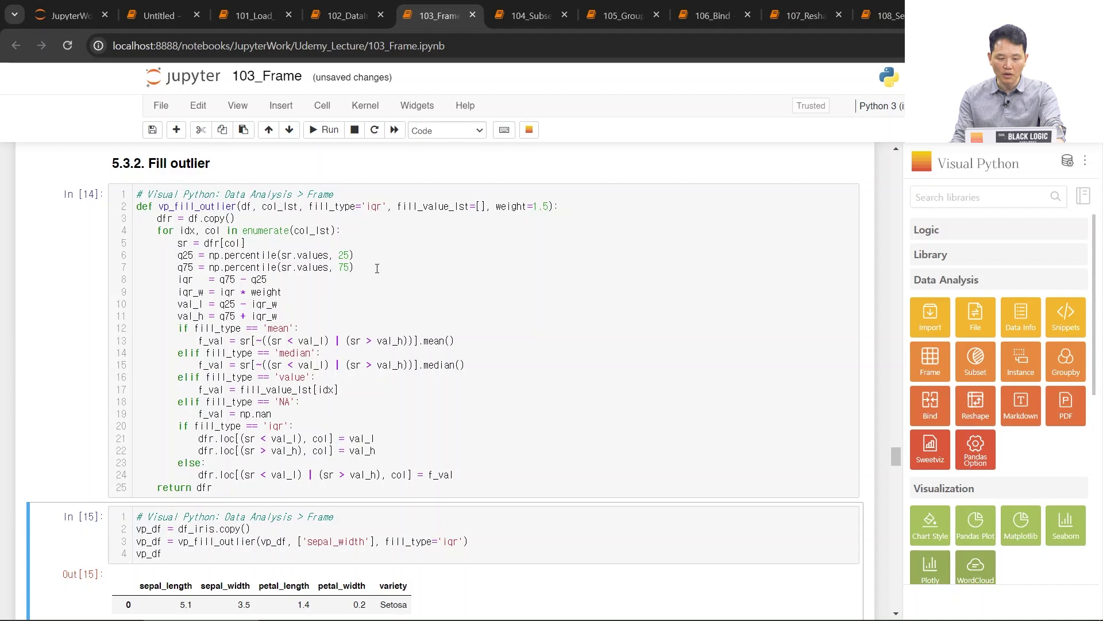
Examine the iqr = q75 - q25 line and the surrounding code of the vp_fill_outlier definition cell
left_click_drag(180, 279, 298, 279)
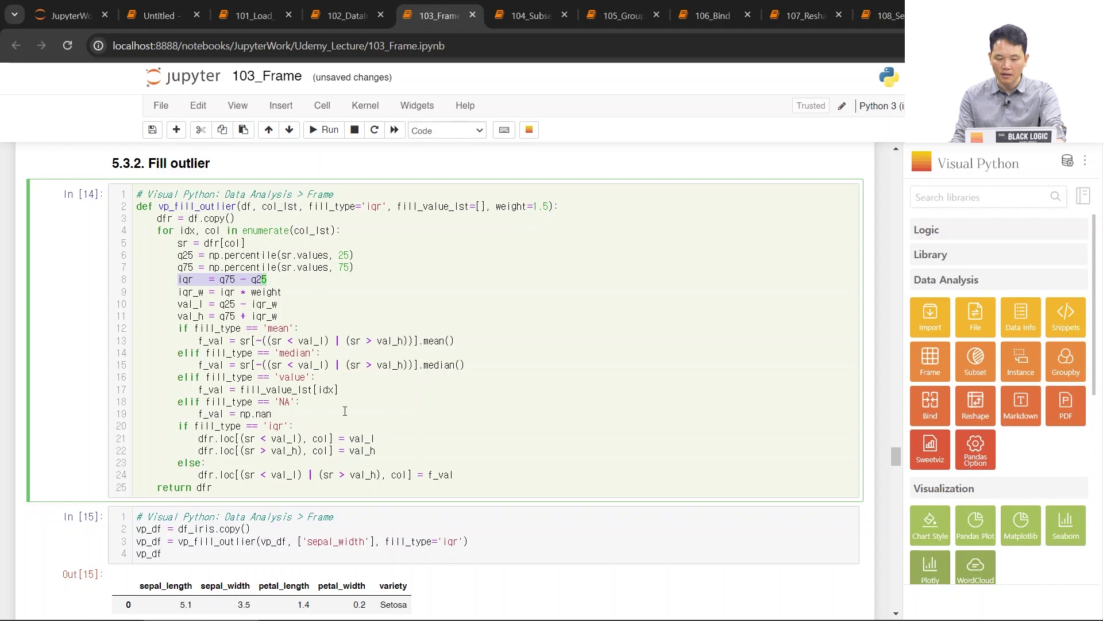
left_click_drag(370, 406, 111, 199)
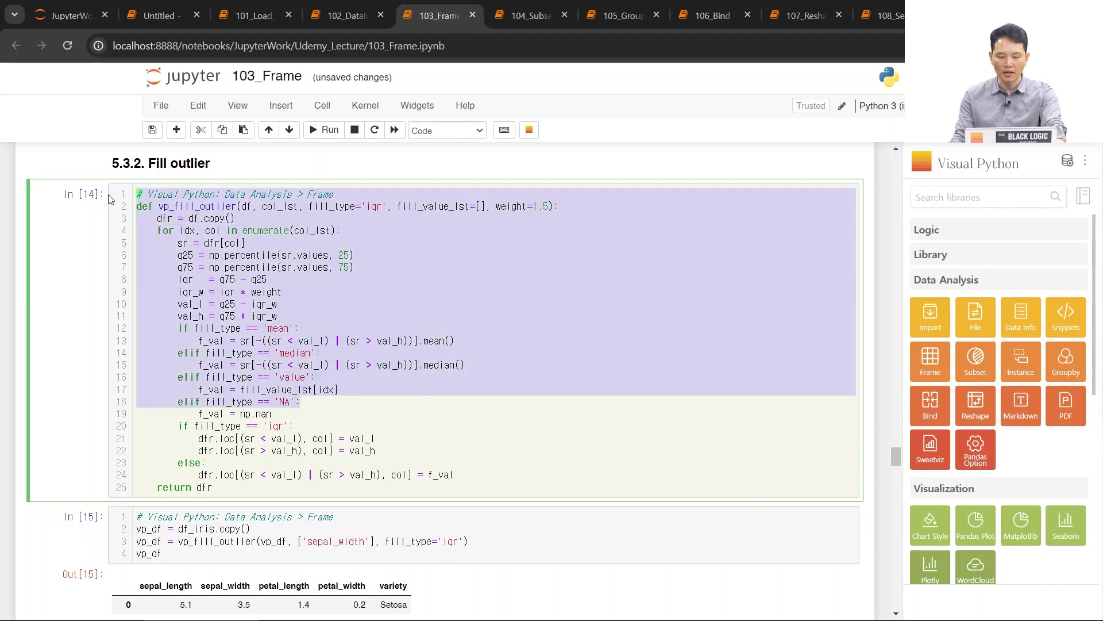
left_click(491, 267)
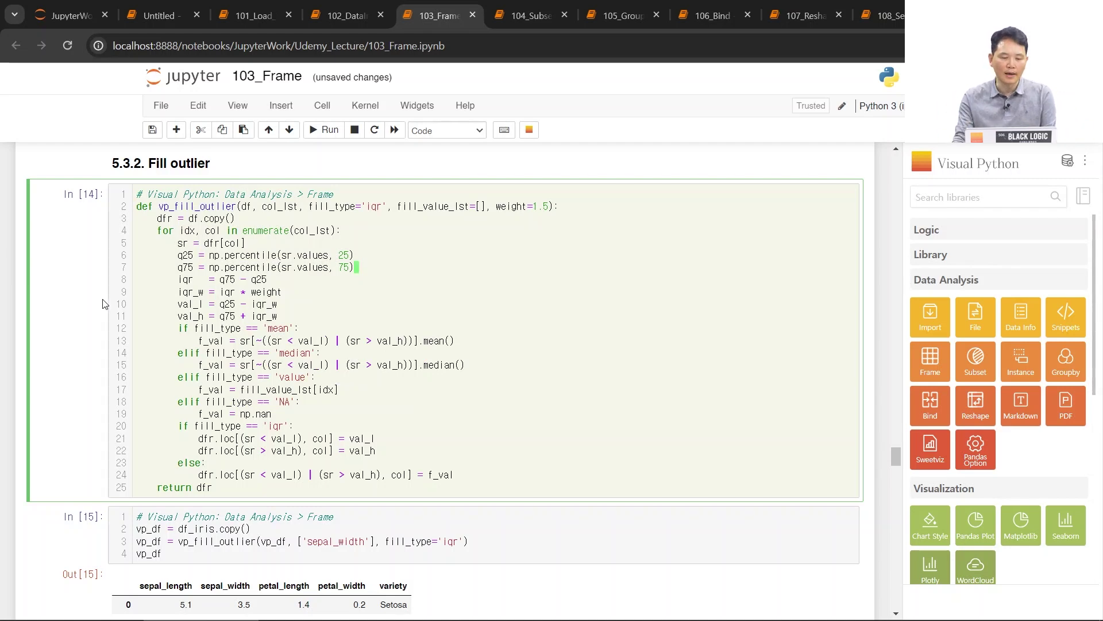
left_click(71, 217)
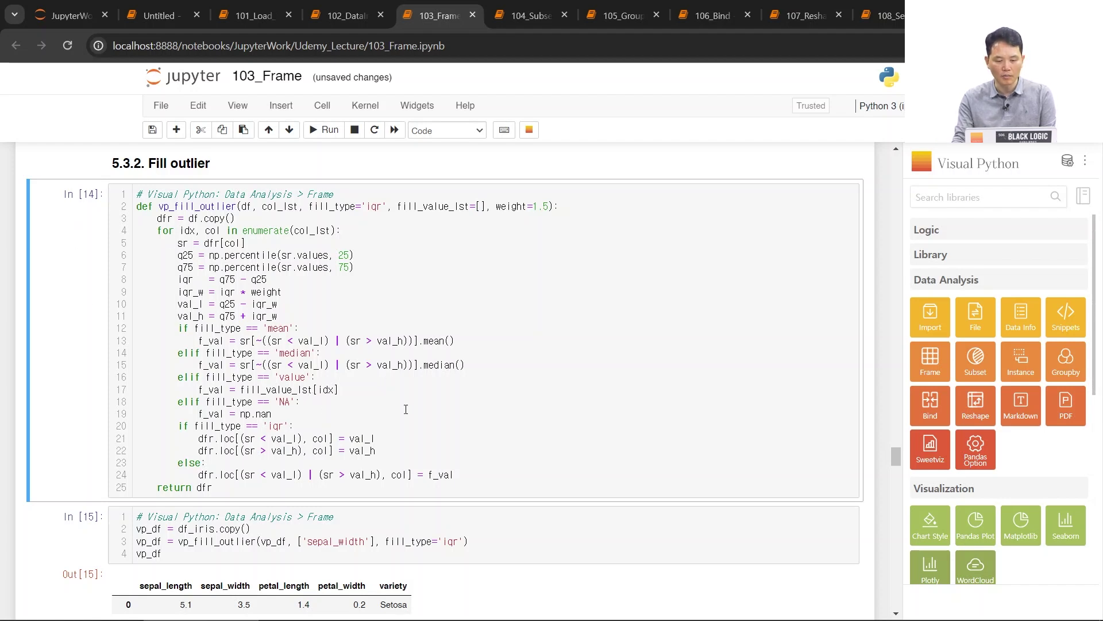
Run the vp_df box plot cell under section 5.3.3 After fill outlier
scroll(405, 409, "down", 1)
scroll(530, 443, "down", 7)
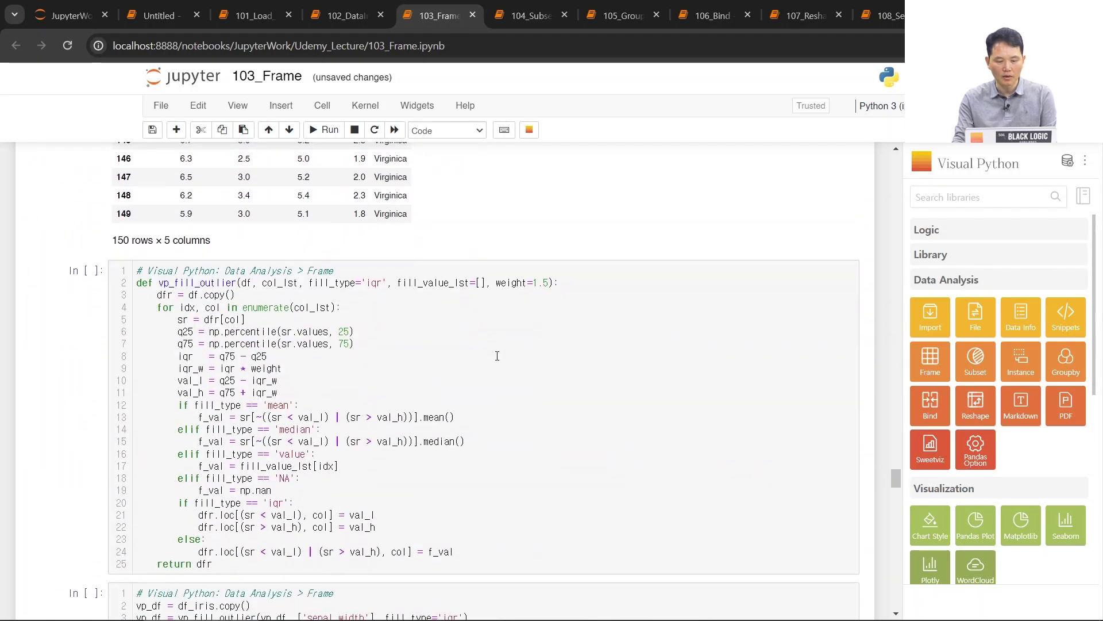
scroll(517, 367, "down", 5)
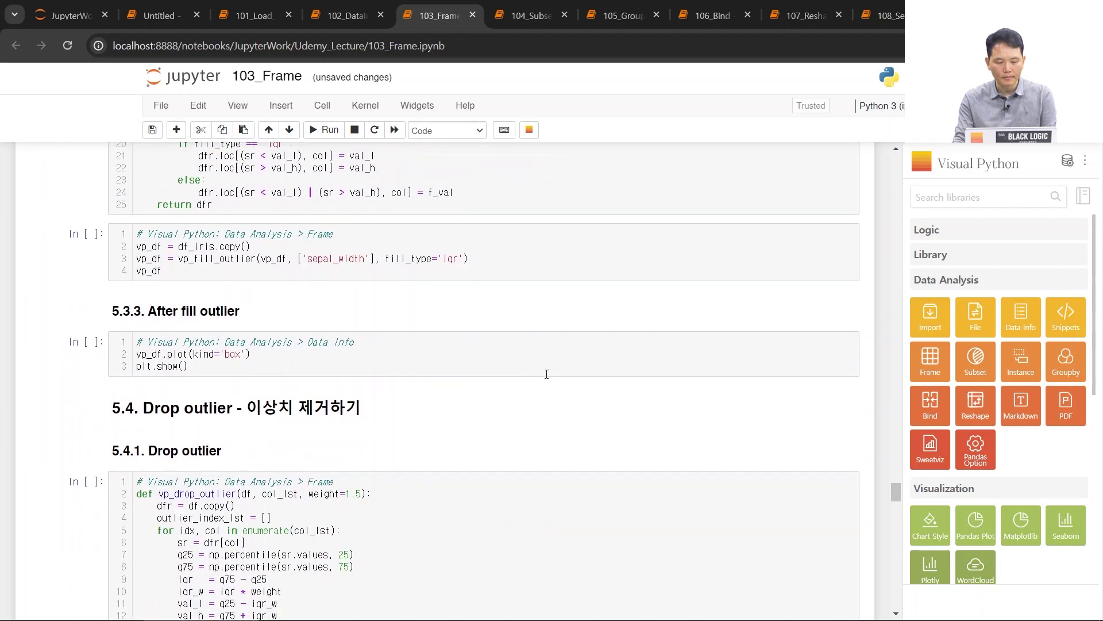
scroll(556, 374, "down", 2)
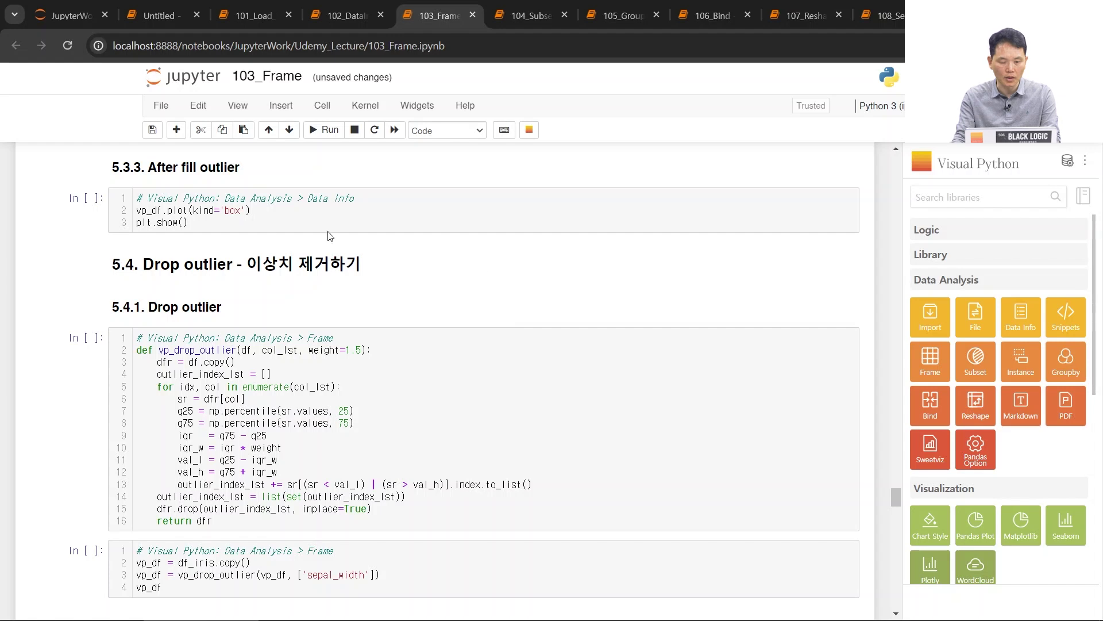
left_click(68, 214)
key("shift+Return")
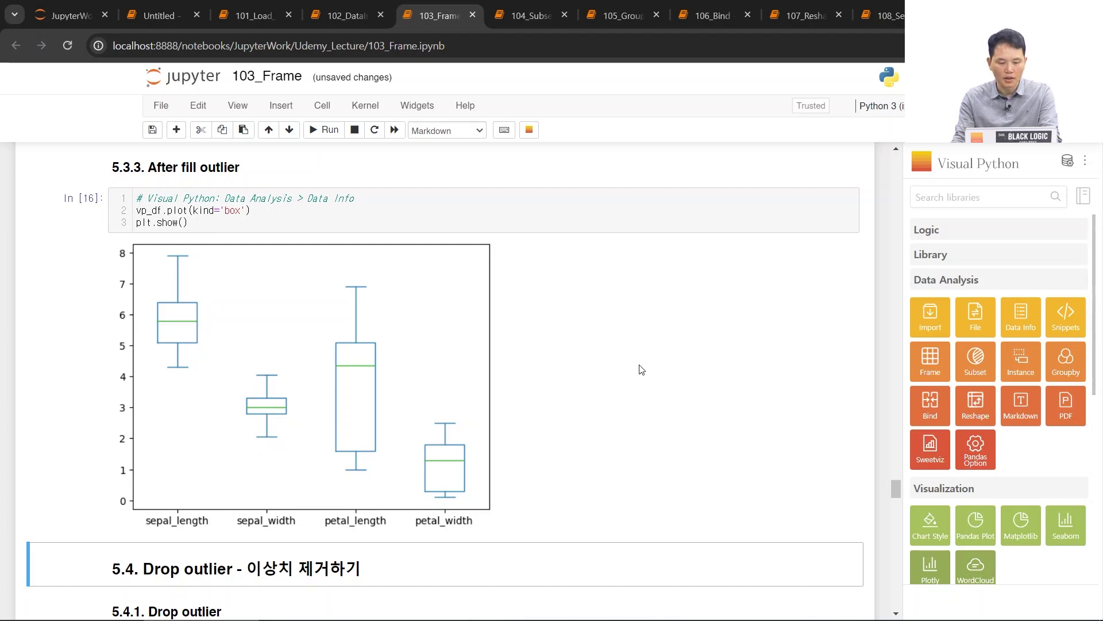
Review the vp_drop_outlier function and the cell that applies it to sepal_width in section 5.4 Drop outlier
scroll(601, 381, "down", 2)
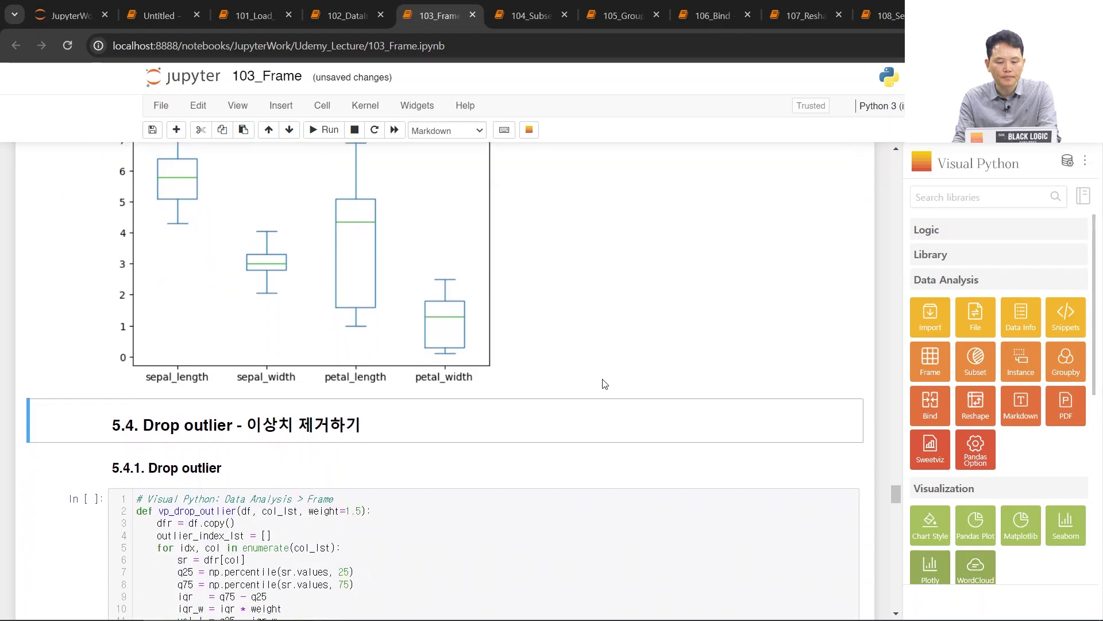
scroll(618, 362, "down", 3)
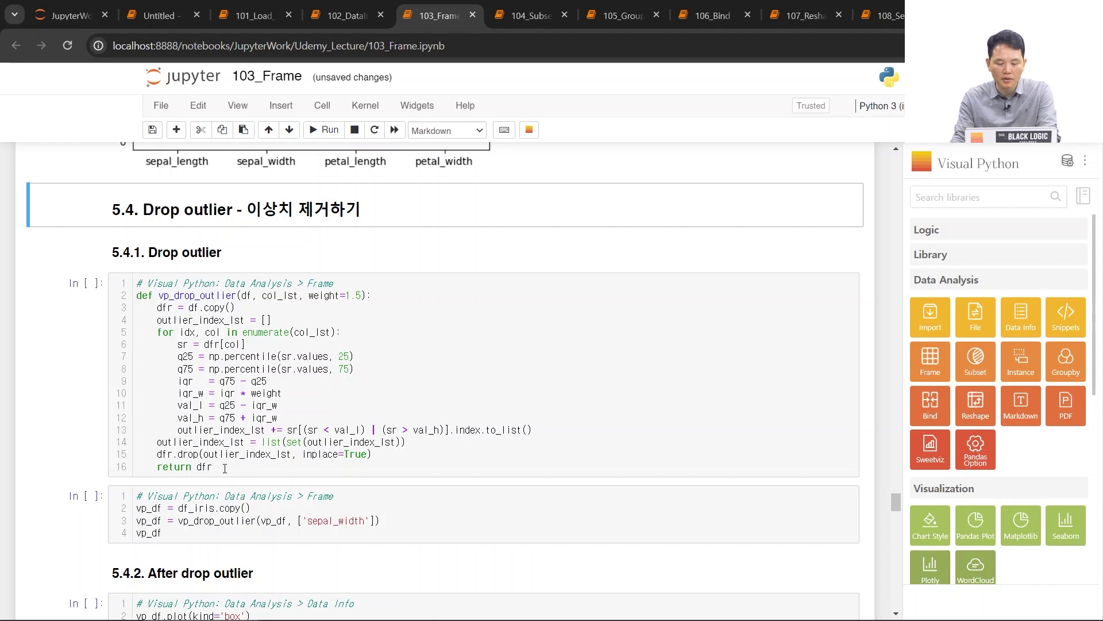
left_click_drag(223, 464, 79, 293)
left_click(466, 346)
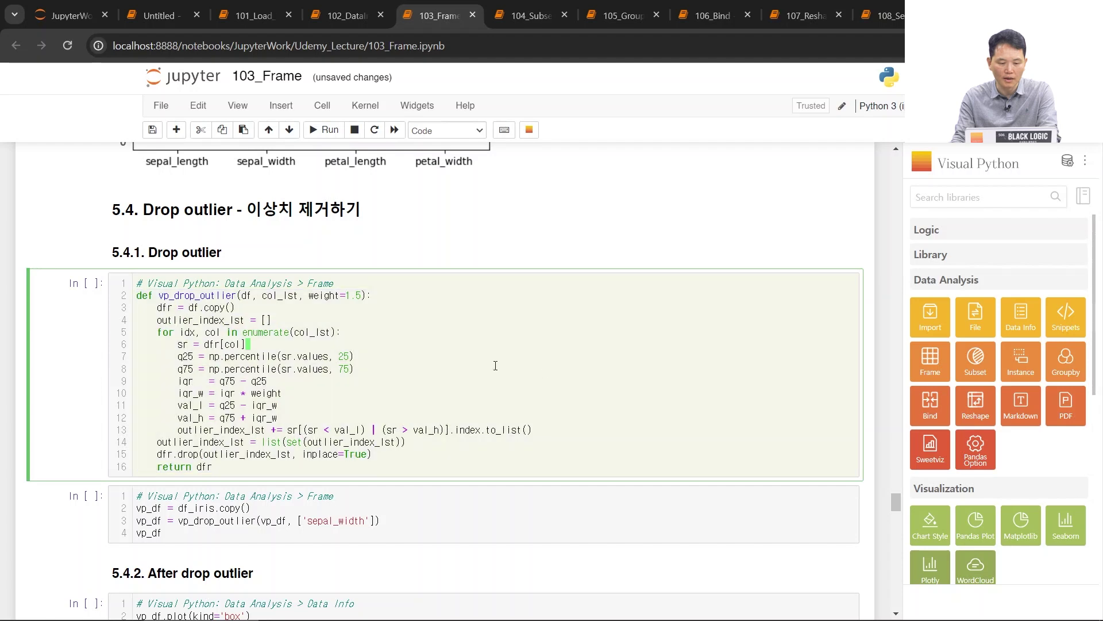
scroll(609, 334, "down", 1)
scroll(610, 335, "down", 5)
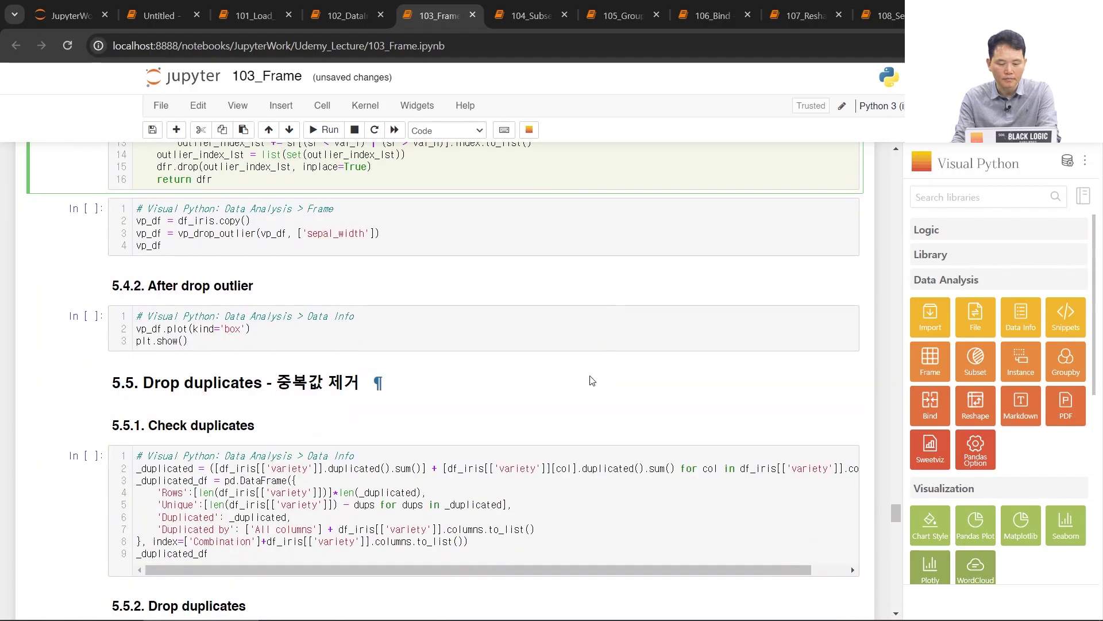
Open Frame with df_iris as the DataFrame, starting from the Check duplicates cell in section 5.5.1
scroll(592, 378, "down", 3)
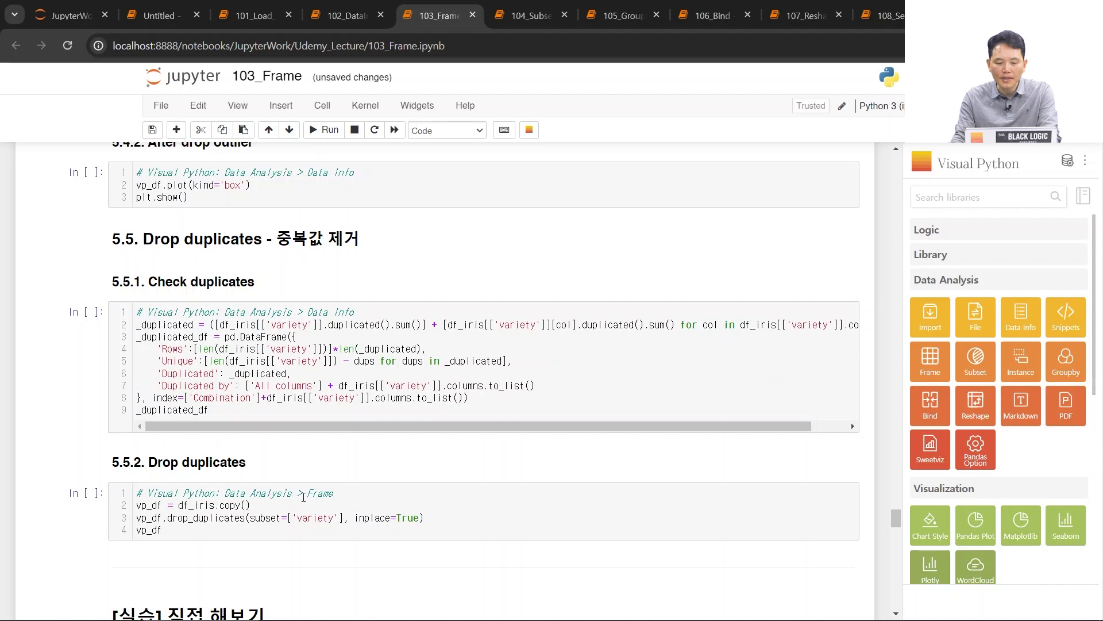
left_click(78, 345)
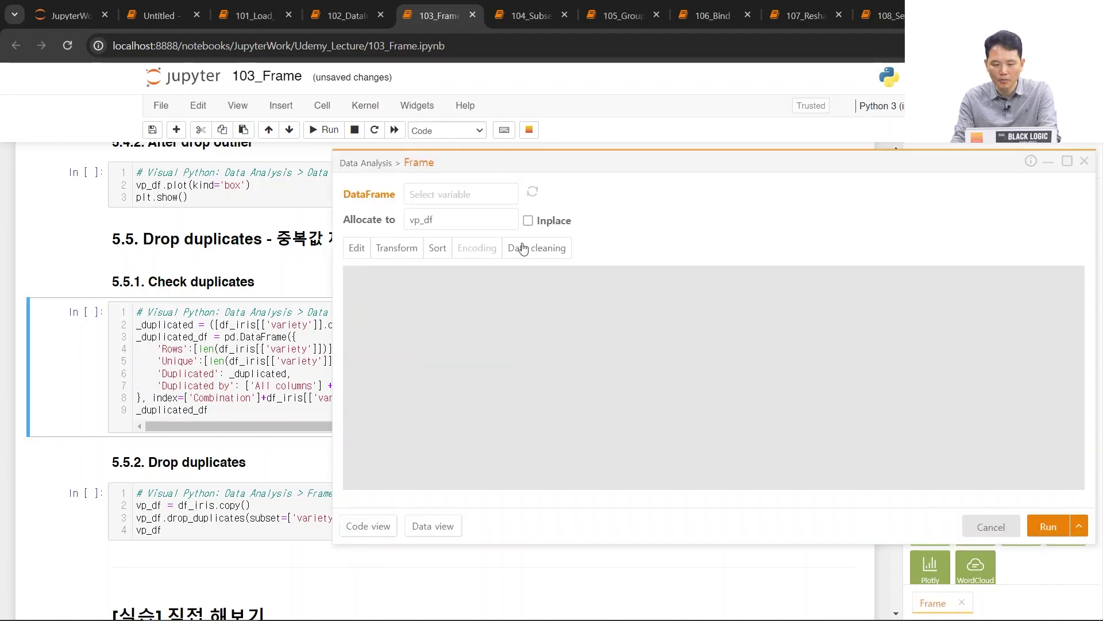
left_click(449, 194)
left_click(426, 237)
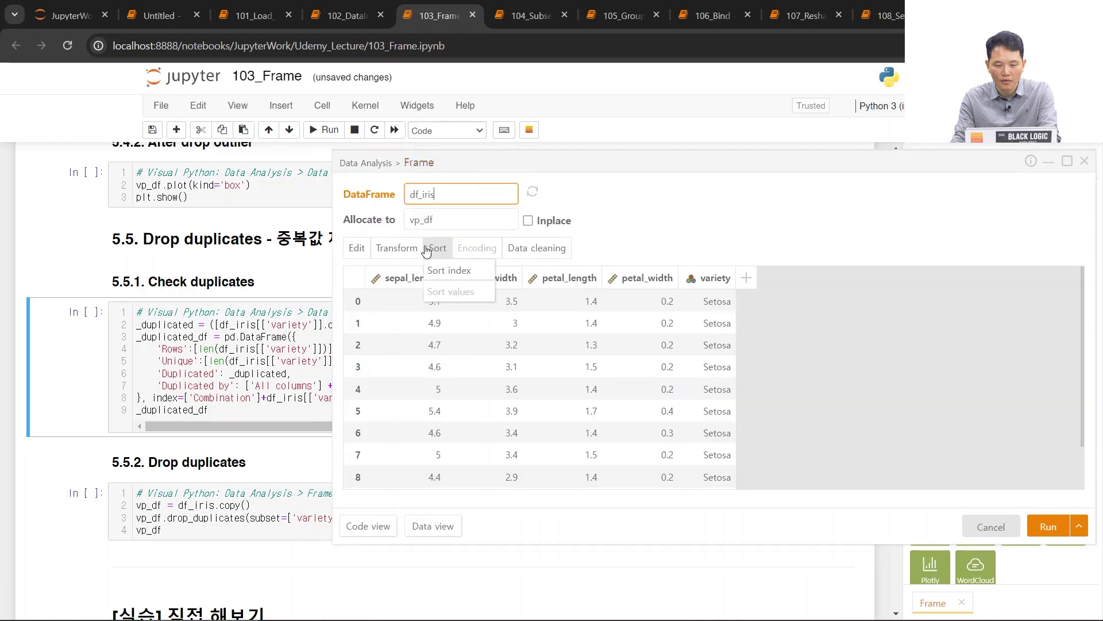
Drop duplicates based on the variety column with the default options and run the Frame code, allocating the result to vp_df
left_click(710, 282)
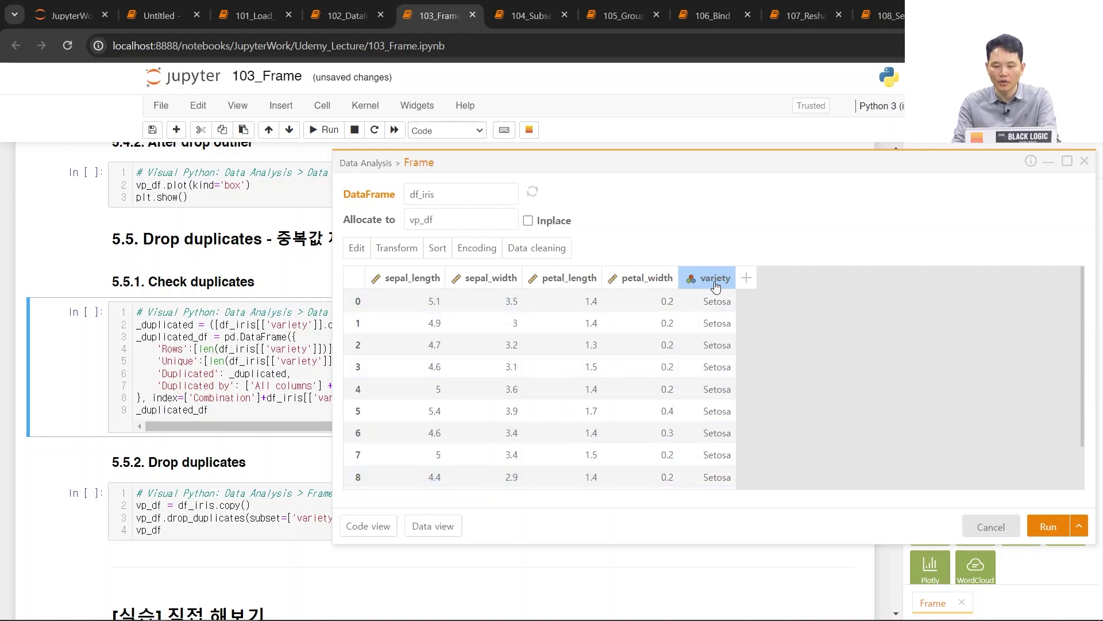
mouse_move(545, 258)
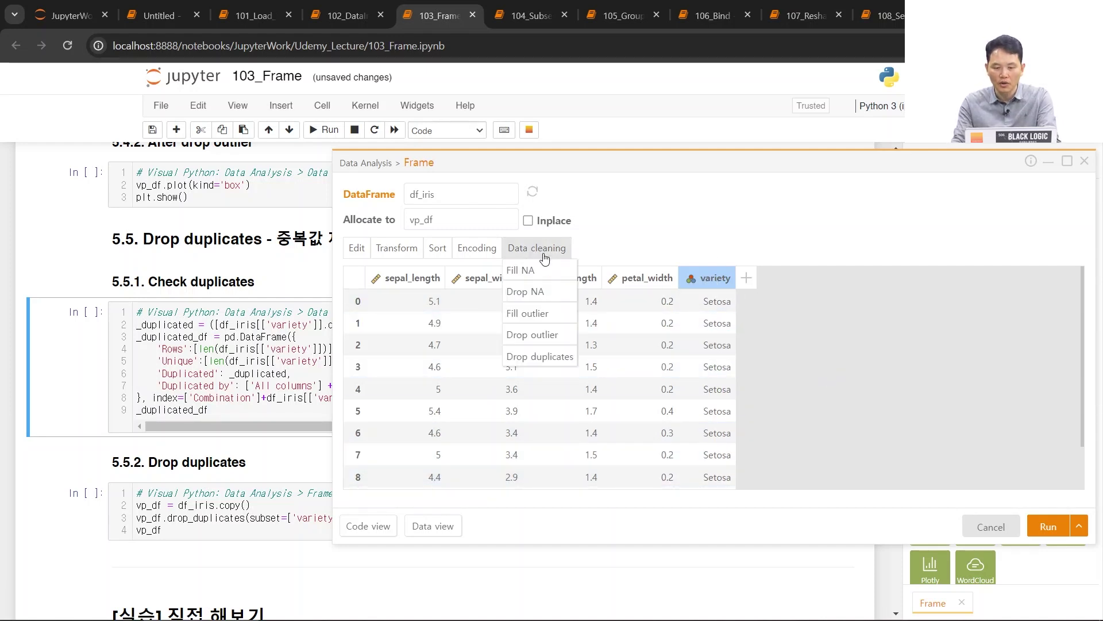
left_click(544, 361)
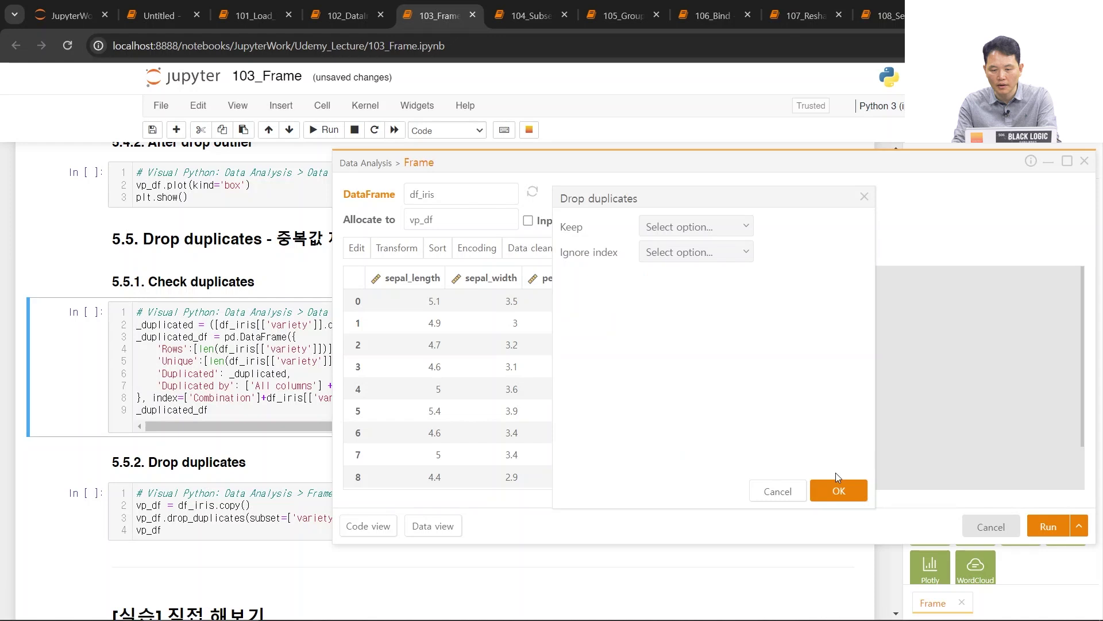
left_click(833, 495)
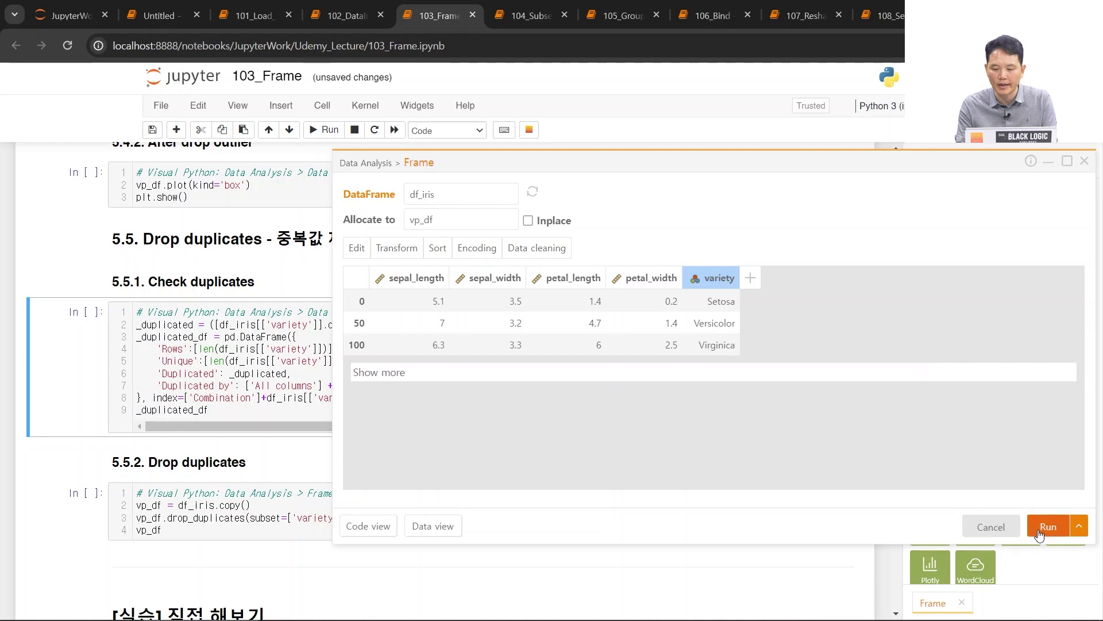
key("Escape")
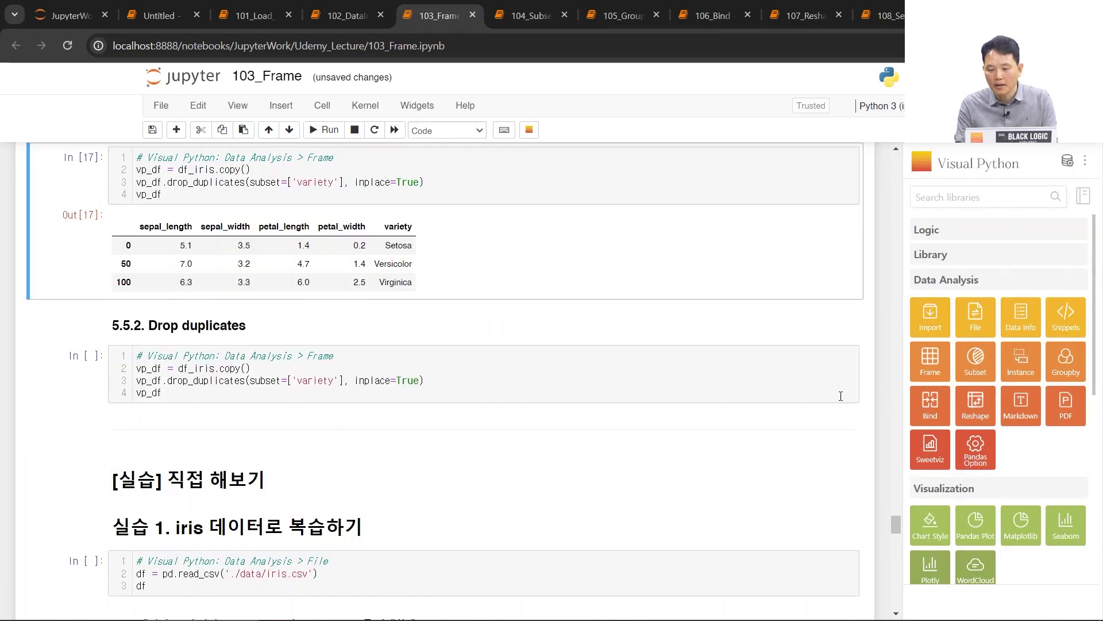
Load df_iris in a new Frame window, review its Transform, Sort, Encoding and Data cleaning functions with sepal_width selected, and cancel the window
left_click(930, 368)
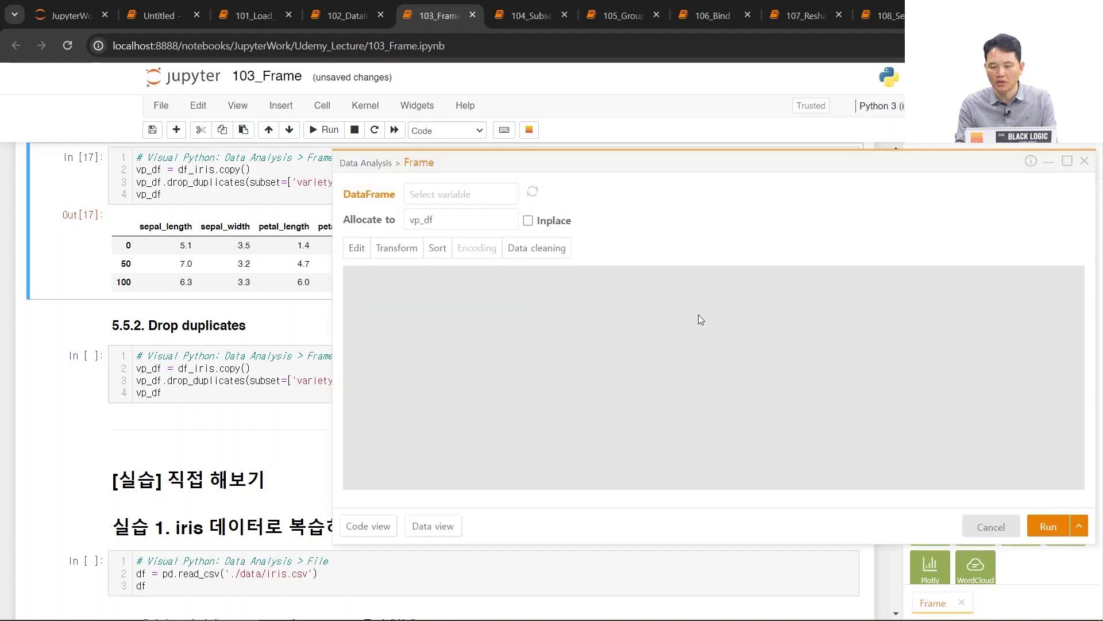
left_click(441, 193)
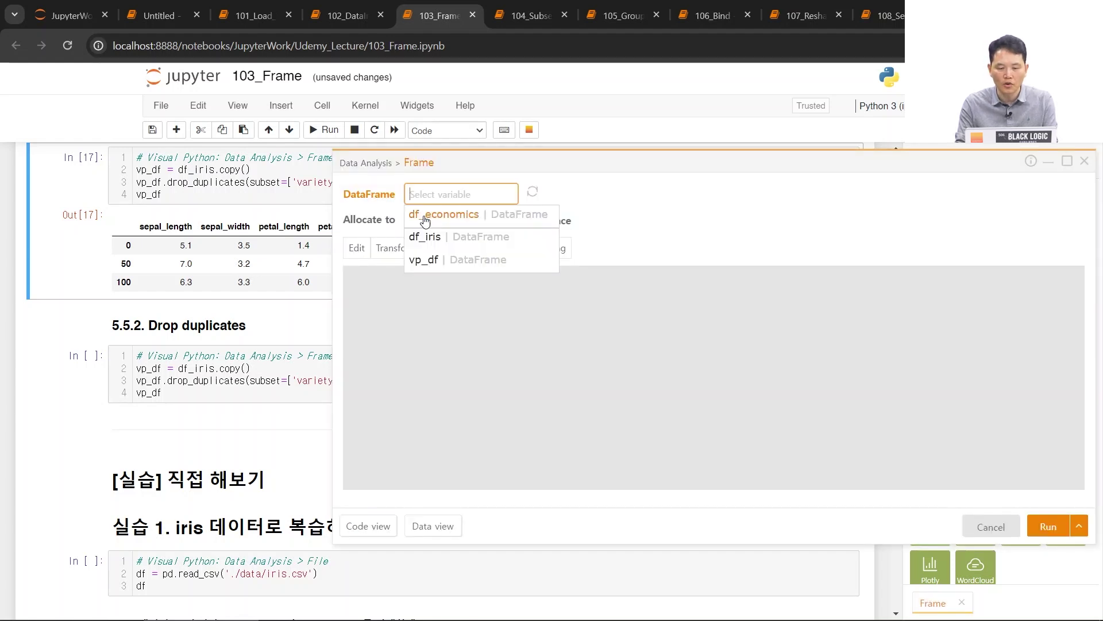
left_click(431, 234)
mouse_move(363, 254)
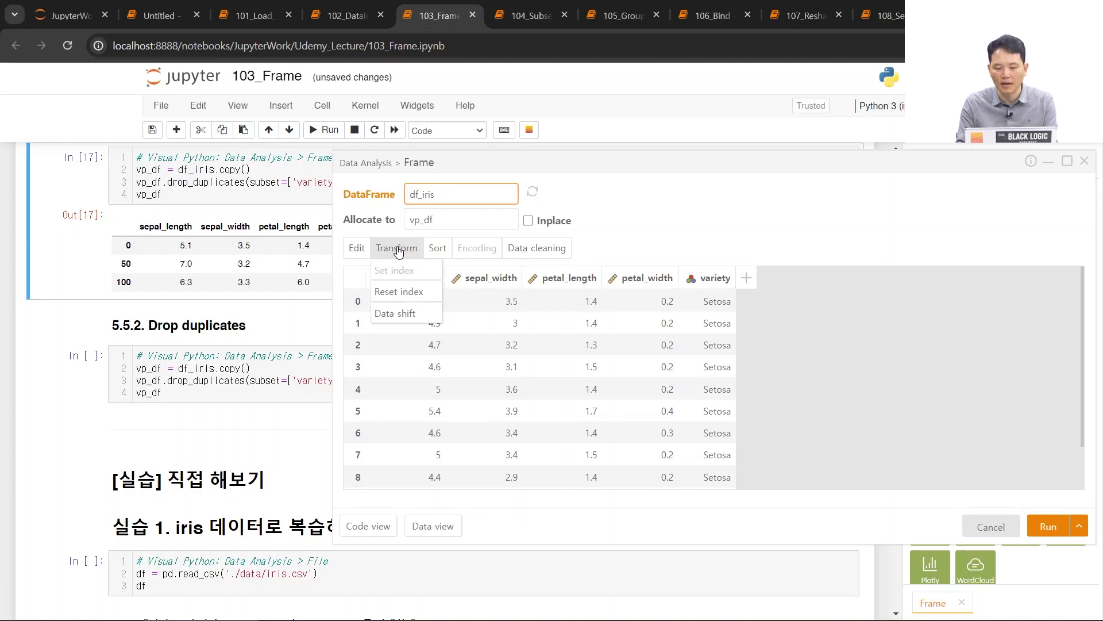
mouse_move(434, 249)
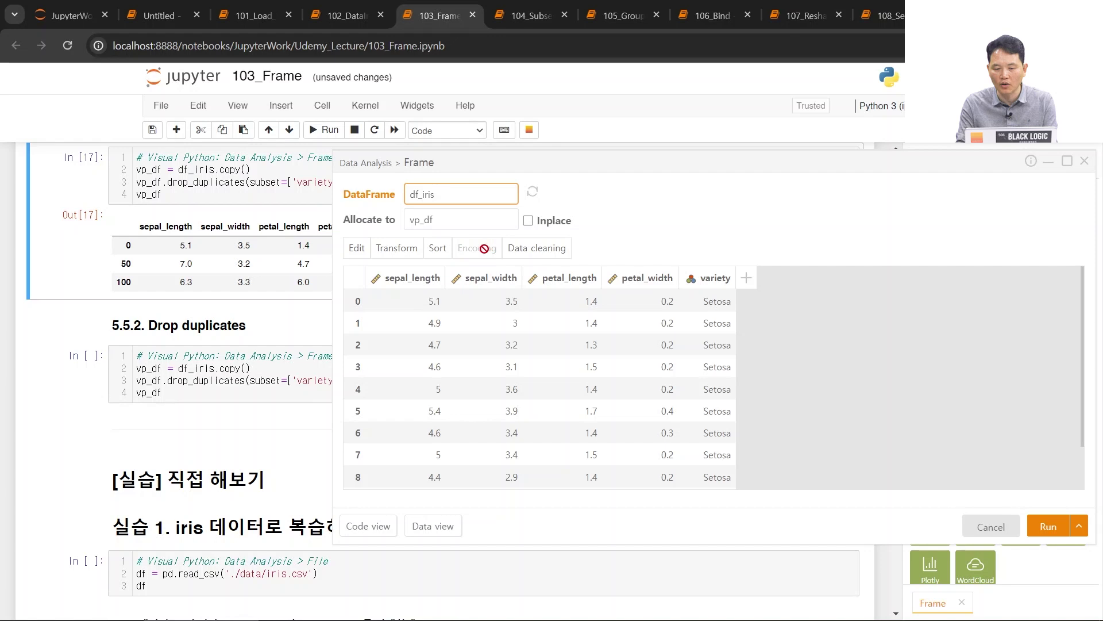
left_click(468, 278)
mouse_move(472, 248)
mouse_move(535, 251)
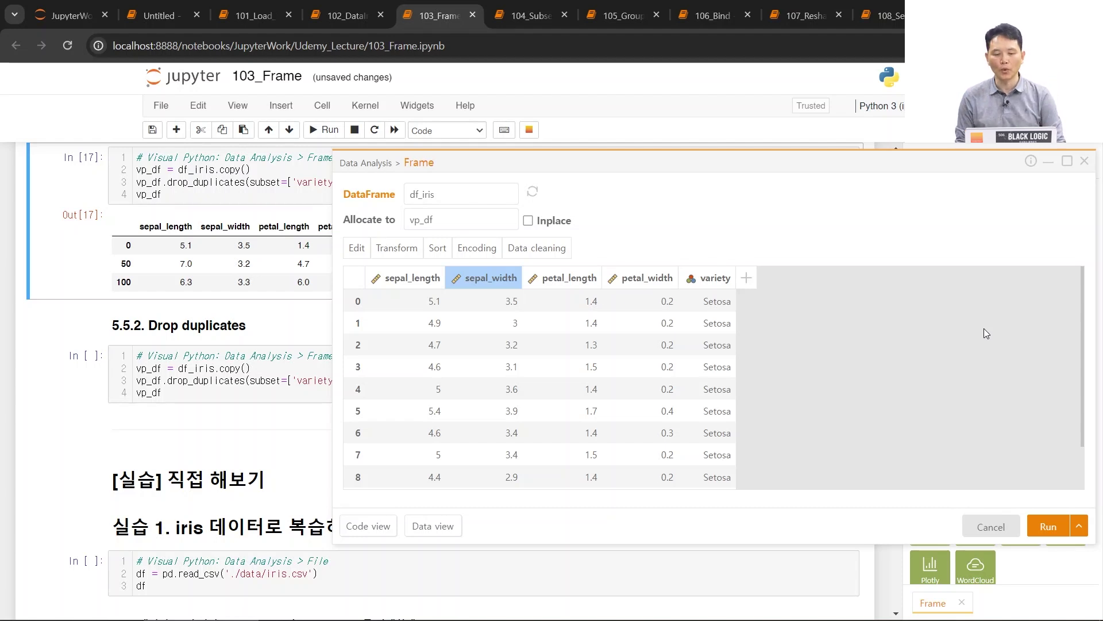
left_click(996, 526)
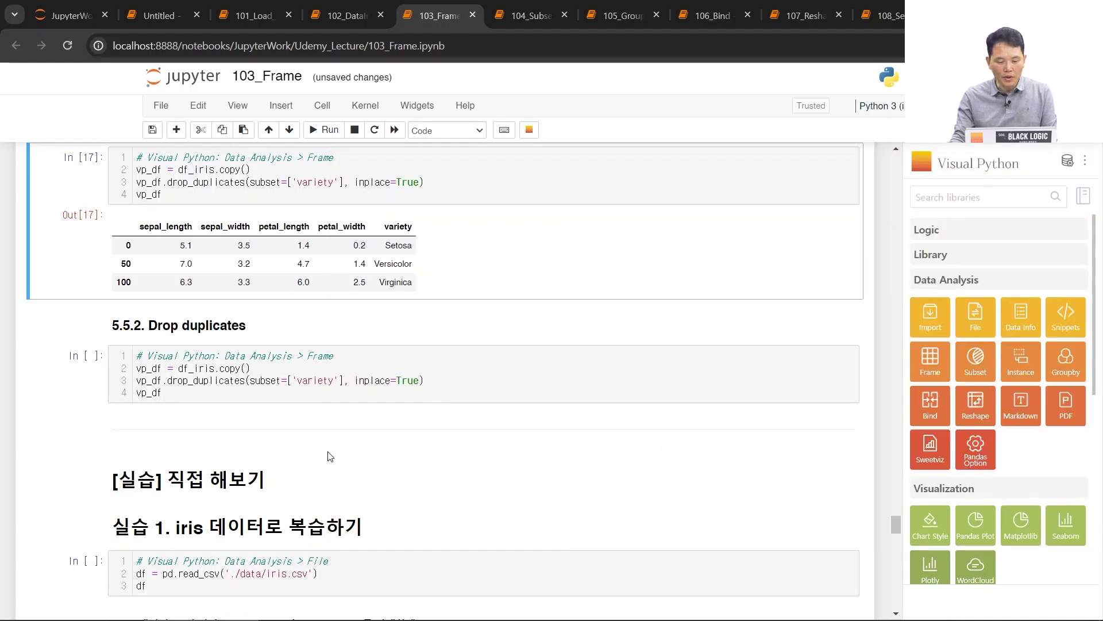
Examine the practice exercises in 실습 1 on the iris data and 실습 2 on preprocessing the Titanic data, including their solution cells
scroll(325, 447, "down", 5)
left_click(62, 279)
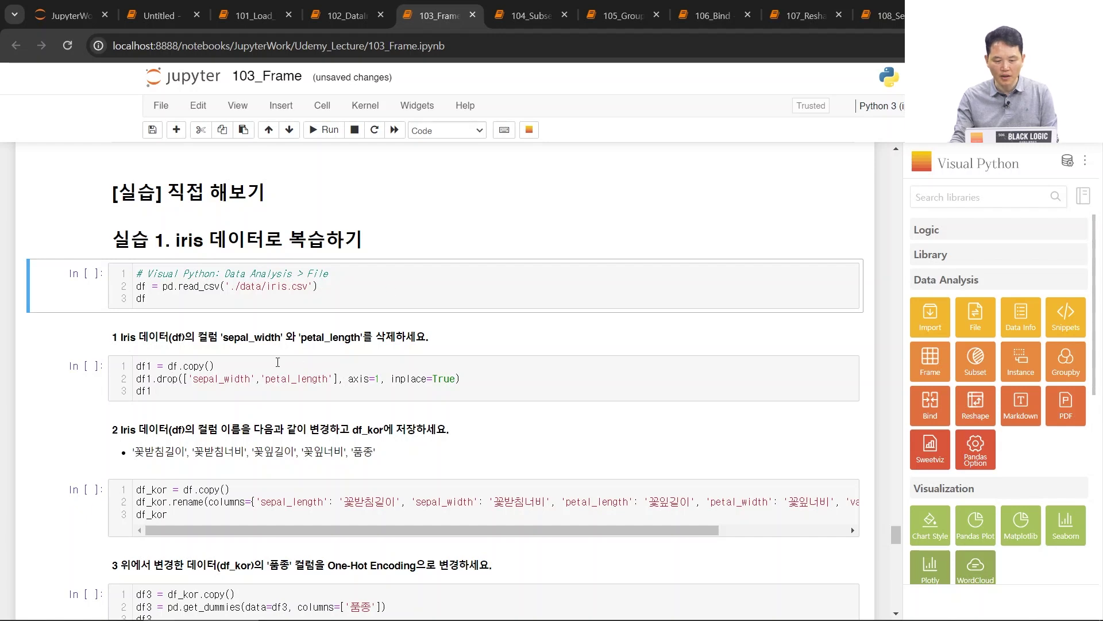
scroll(408, 332, "down", 4)
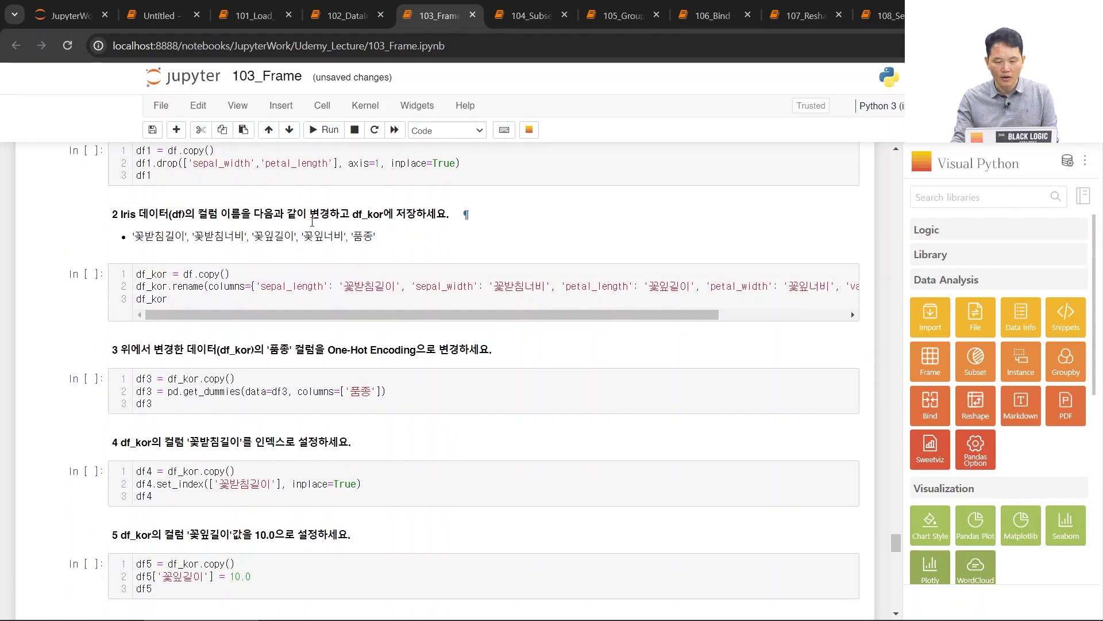
scroll(324, 330, "down", 4)
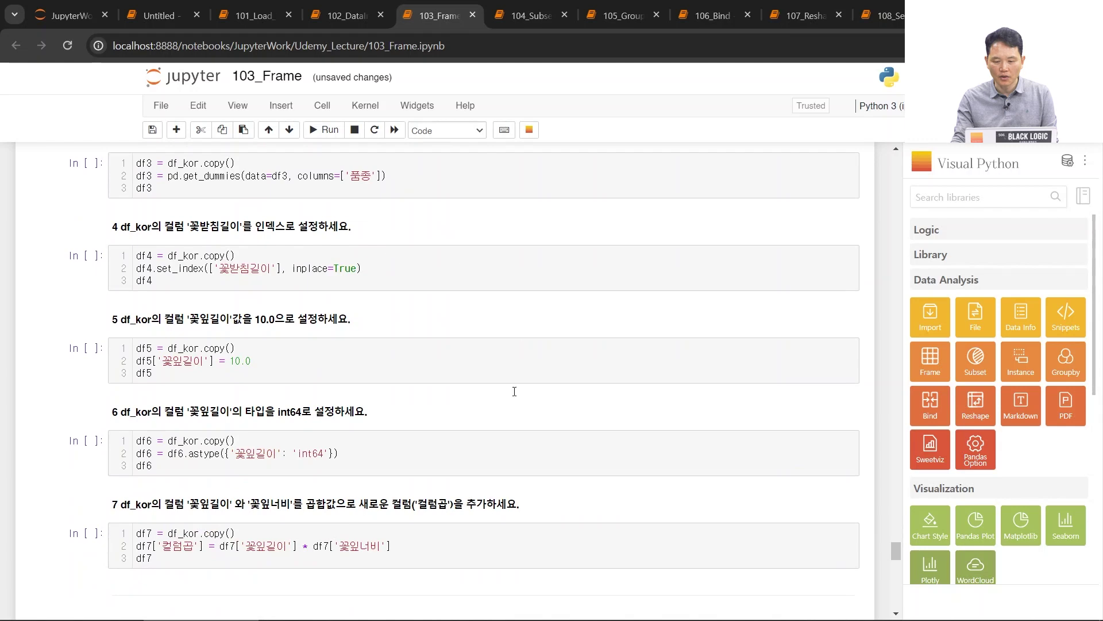
scroll(509, 398, "down", 4)
scroll(537, 409, "down", 7)
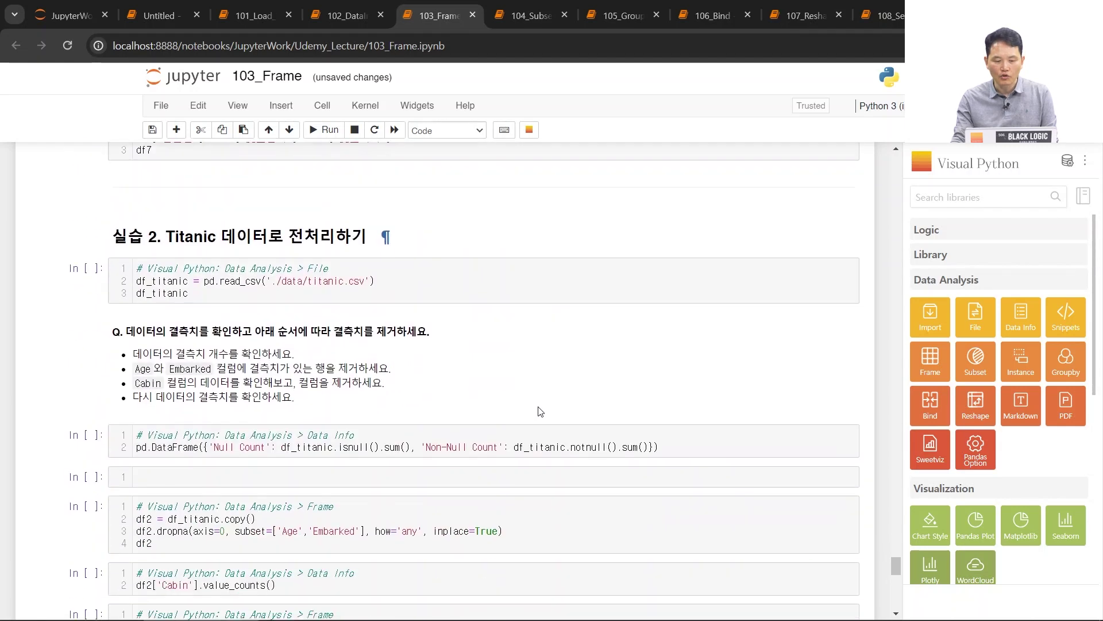
scroll(539, 399, "down", 1)
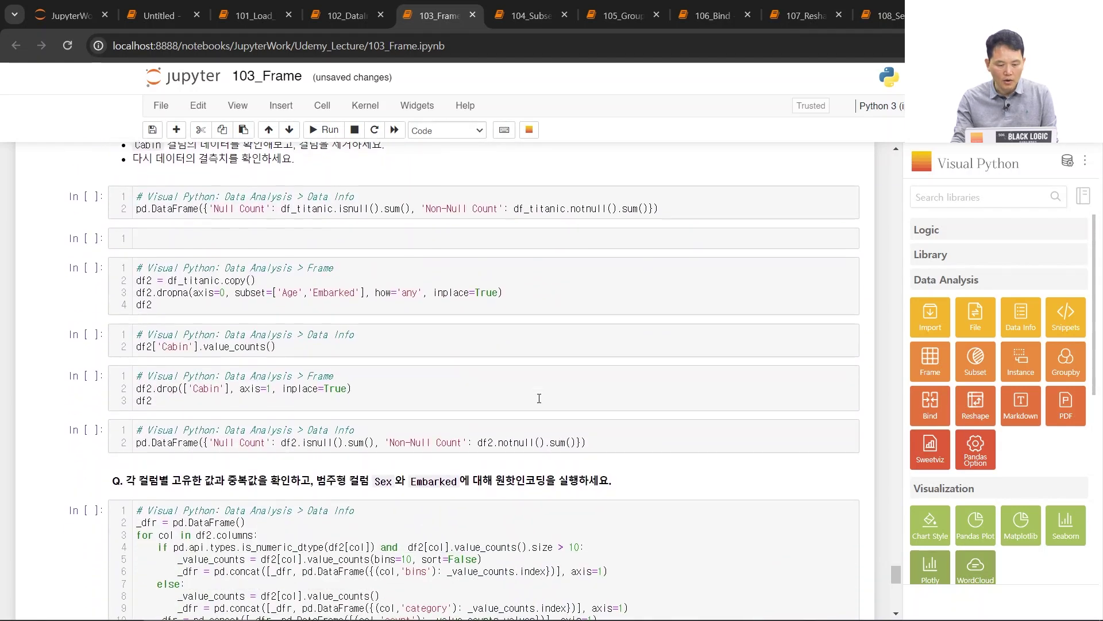
scroll(539, 397, "down", 3)
scroll(433, 268, "down", 5)
scroll(436, 286, "up", 12)
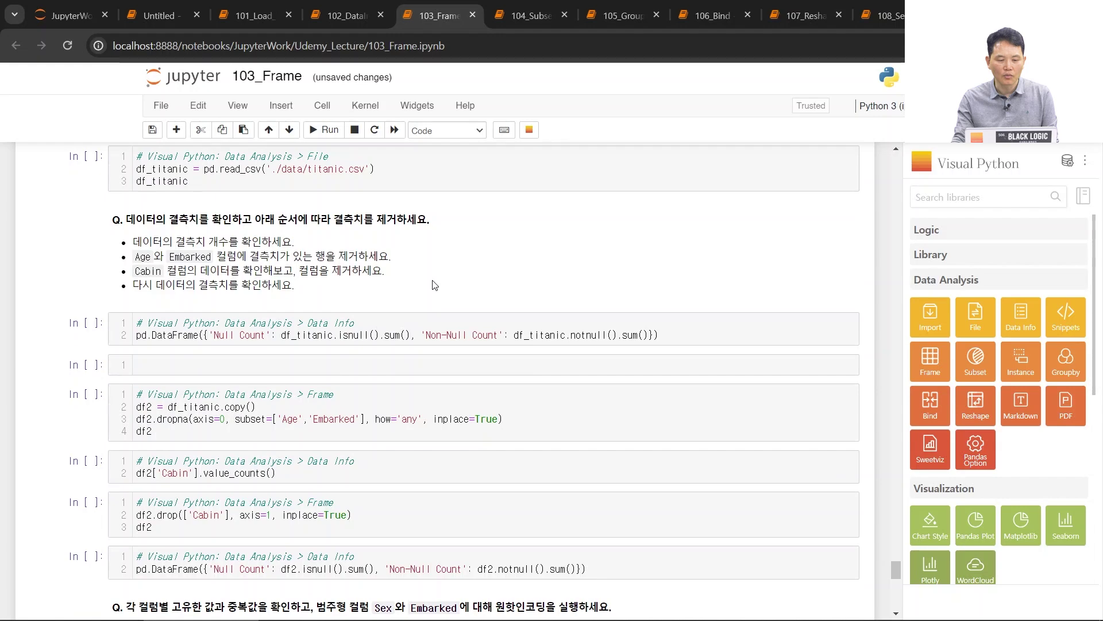
Go back through the notebook to review the Data cleaning sections and the executed one-hot encoding of the variety column
scroll(435, 286, "up", 15)
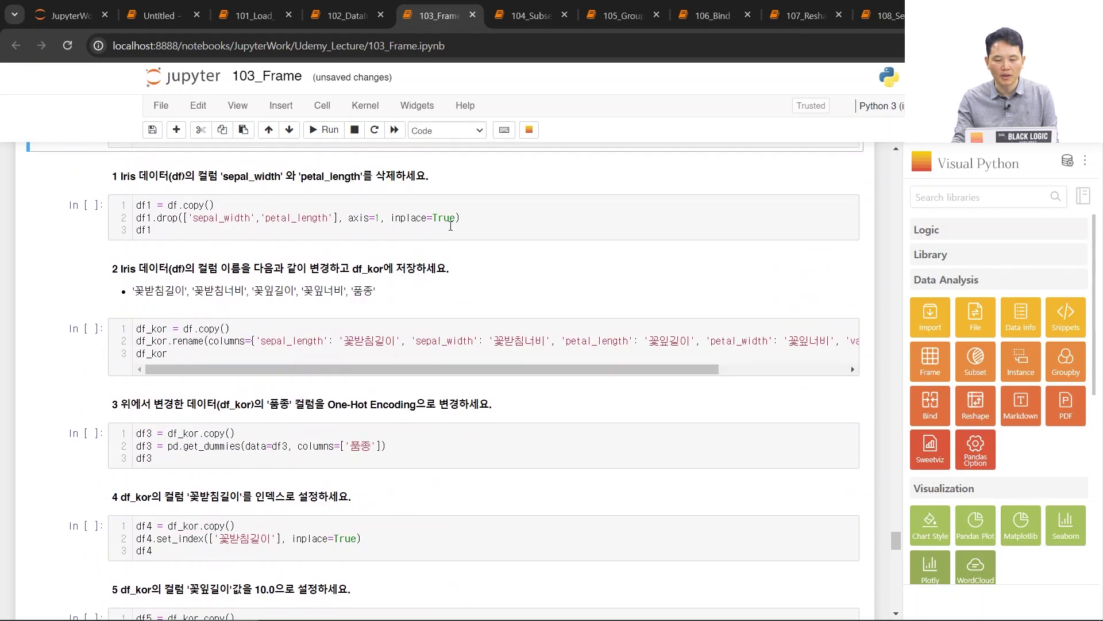
scroll(545, 430, "up", 15)
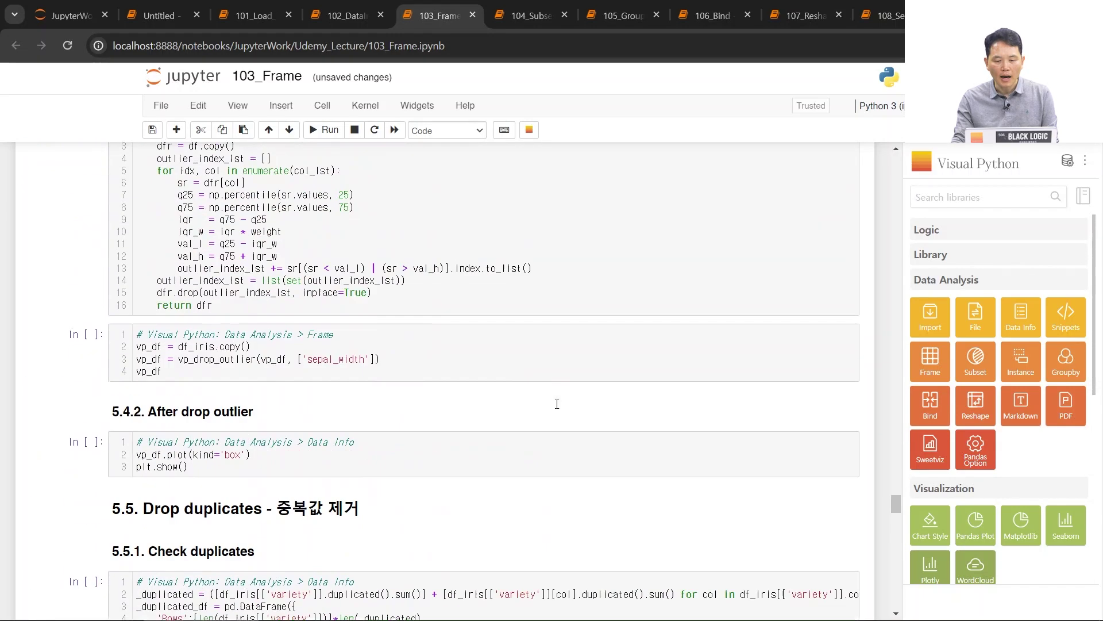
scroll(545, 429, "up", 15)
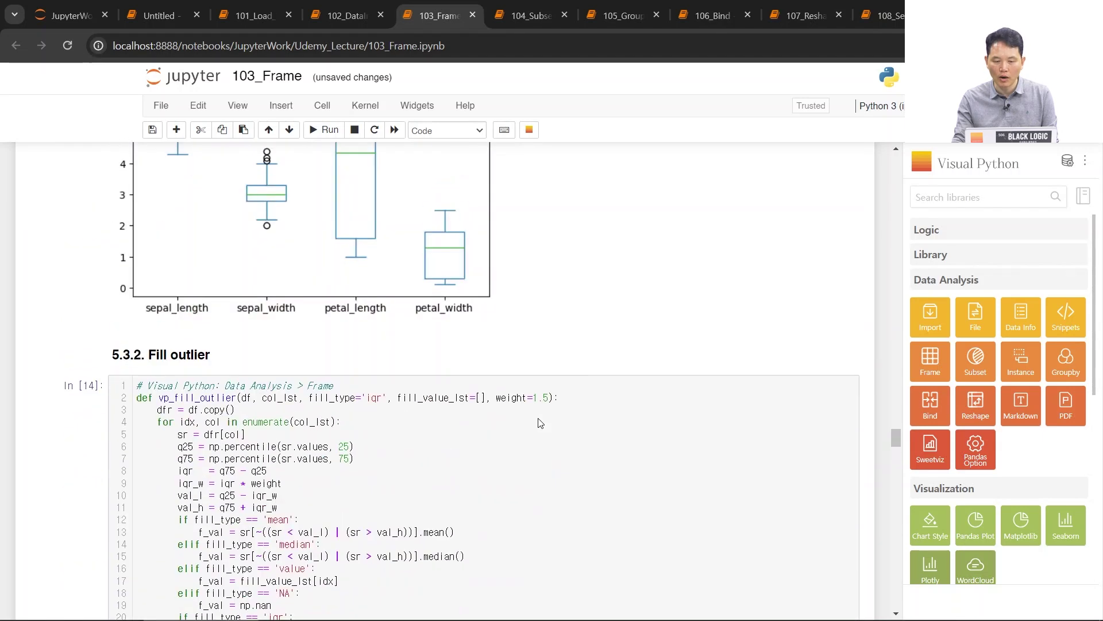
scroll(543, 421, "up", 10)
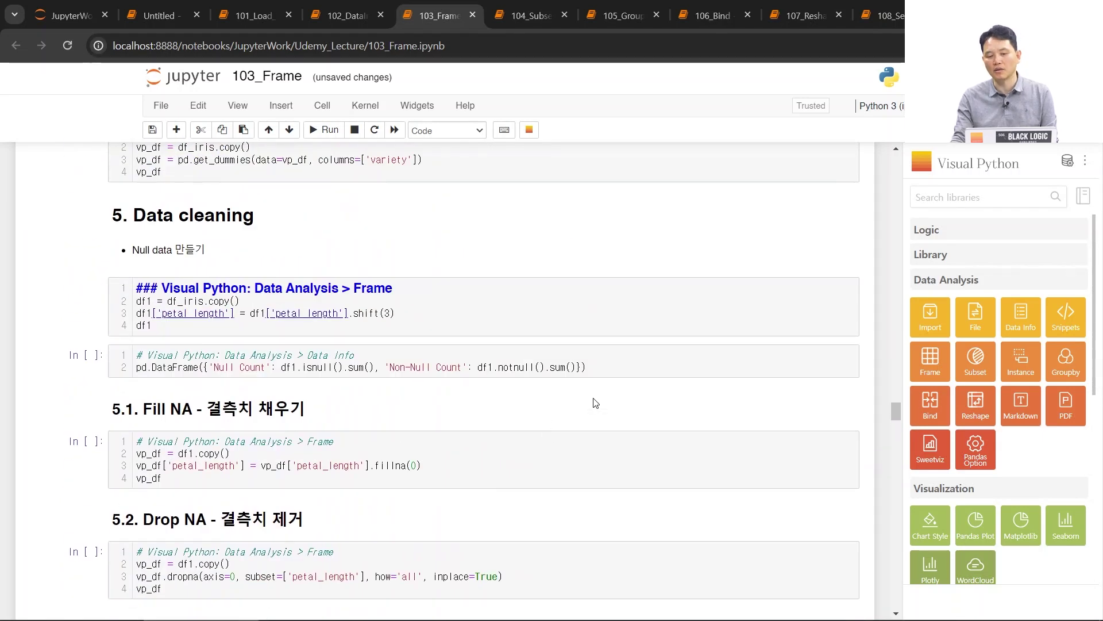
scroll(575, 411, "up", 5)
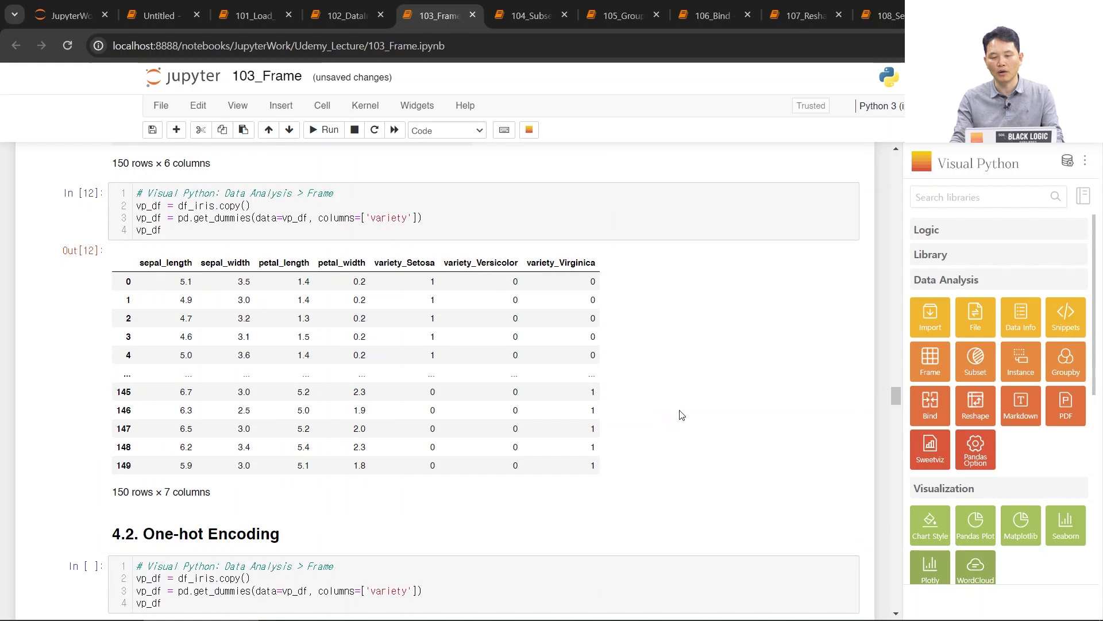